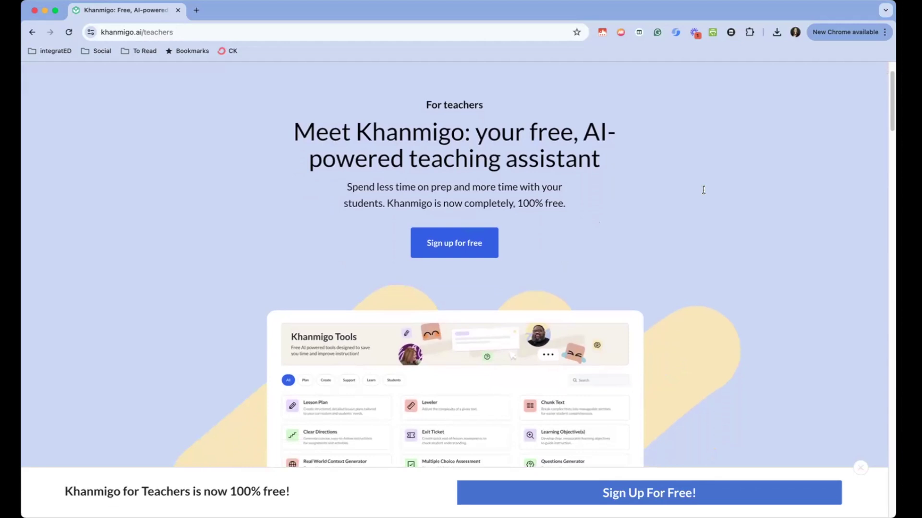
- Scroll down the khanmigo.ai teachers page to browse its AI-powered teaching tools
{"action": "scroll", "coordinate": [703, 189], "scroll_direction": "down", "scroll_amount": 10}
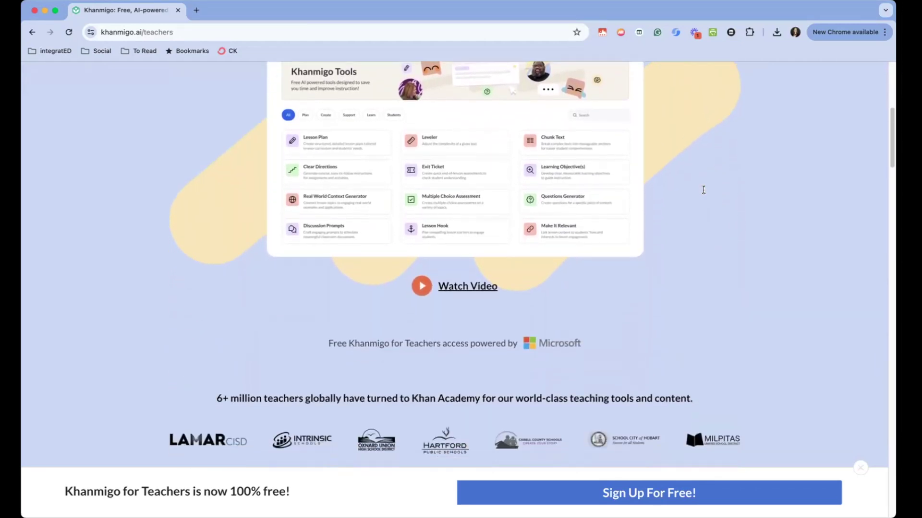
{"action": "scroll", "coordinate": [704, 189], "scroll_direction": "down", "scroll_amount": 13}
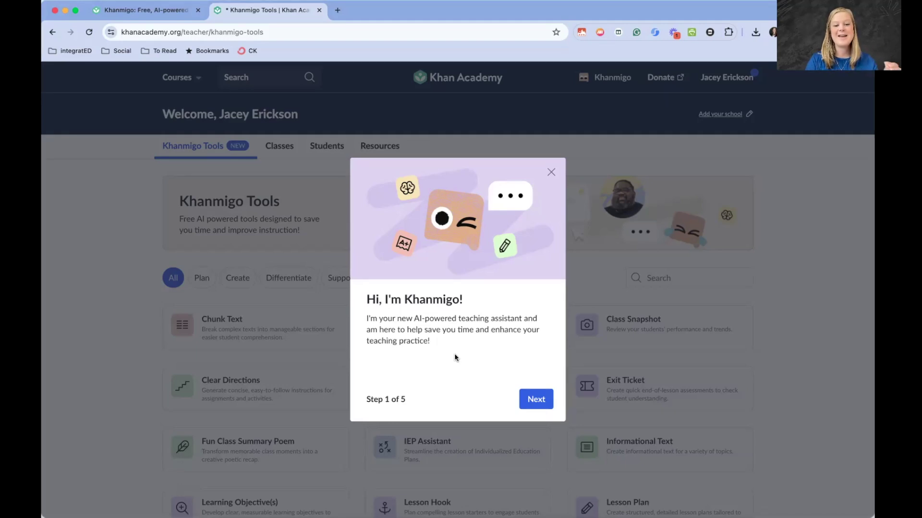
- Advance through tour Steps 1–4 and finish Step 5 with Let's go!
{"action": "left_click", "coordinate": [537, 399]}
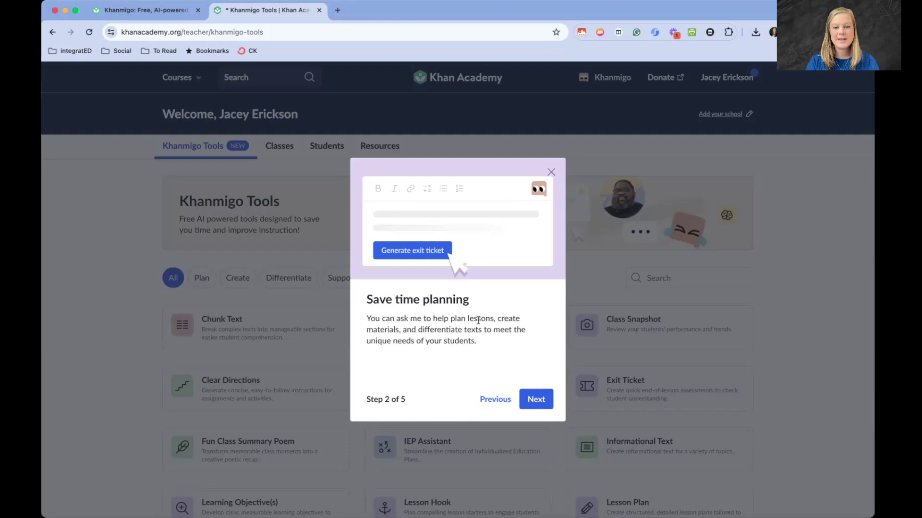
{"action": "left_click", "coordinate": [536, 399]}
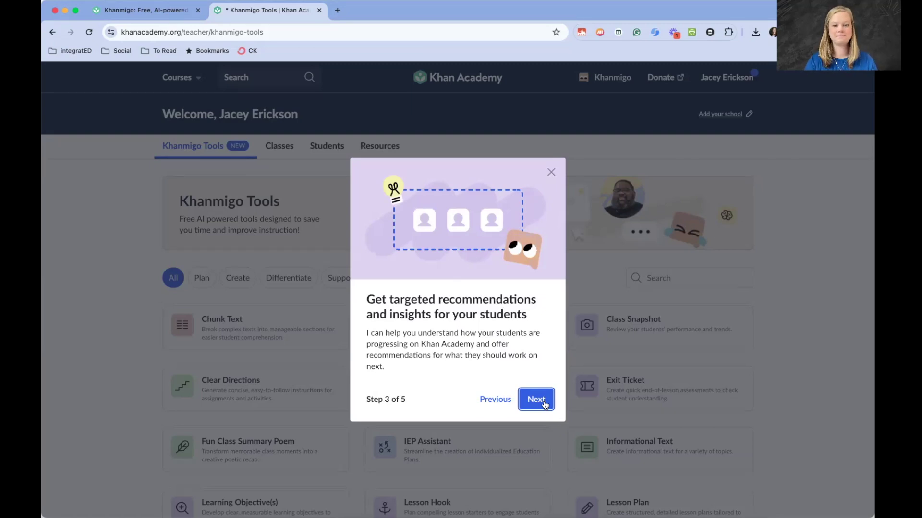
{"action": "left_click", "coordinate": [536, 400]}
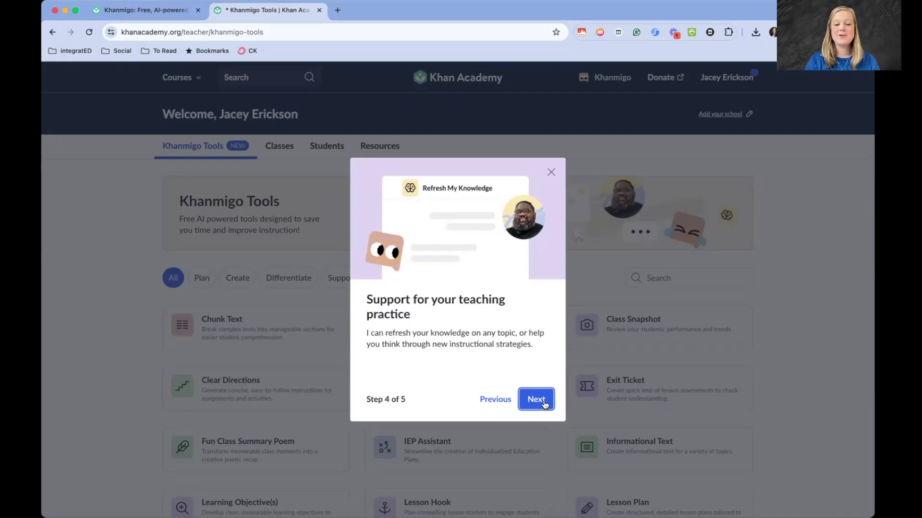
{"action": "left_click", "coordinate": [546, 404]}
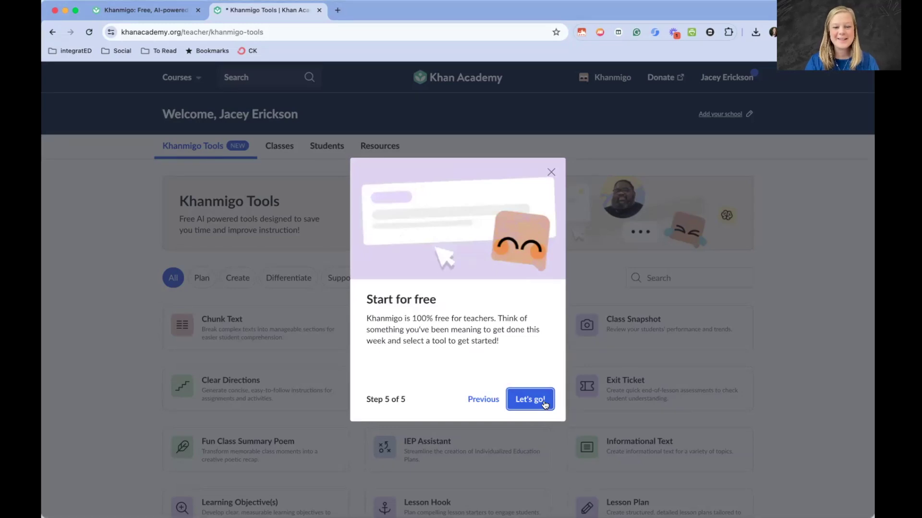
{"action": "left_click", "coordinate": [546, 405]}
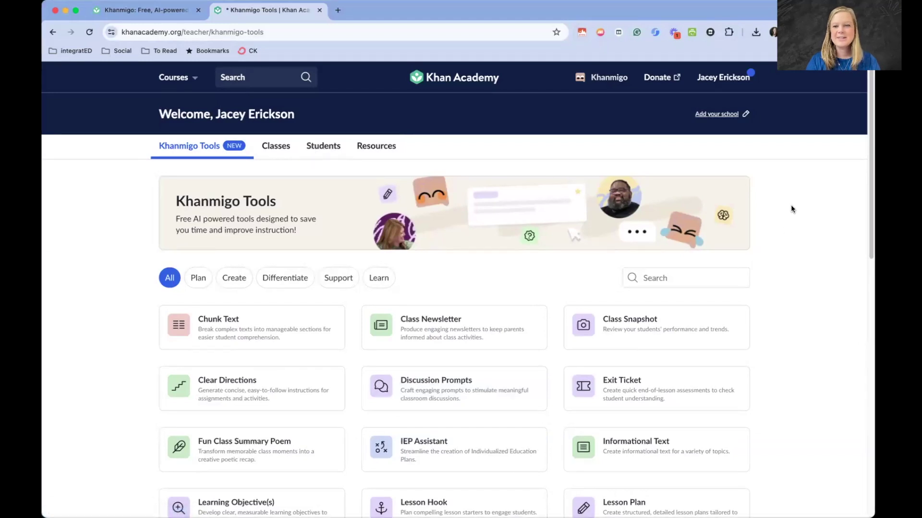
- Browse the Khanmigo Tools cards and open the Lesson Hook tool
{"action": "scroll", "coordinate": [795, 228], "scroll_direction": "down", "scroll_amount": 5}
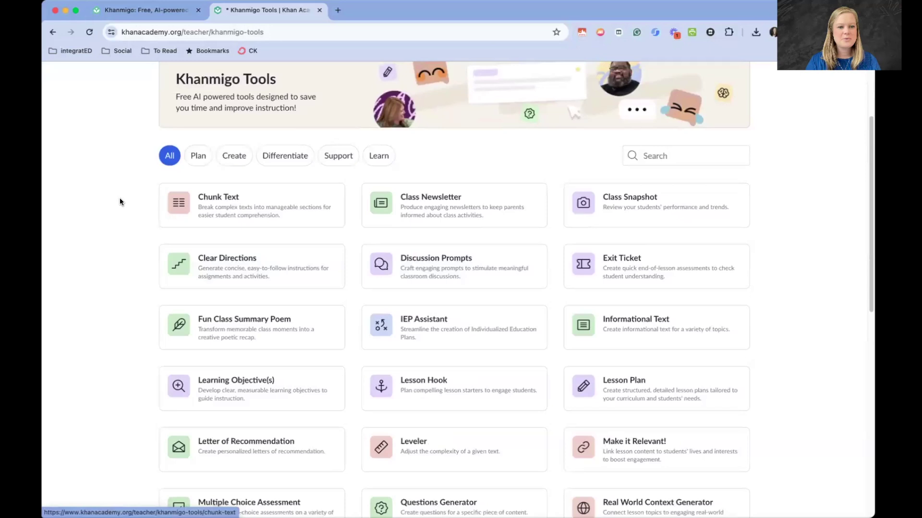
{"action": "left_click", "coordinate": [171, 159]}
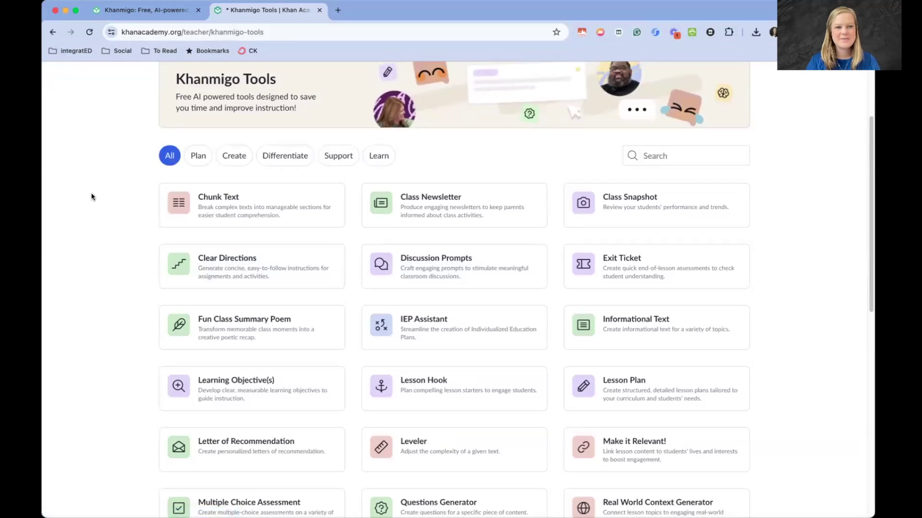
{"action": "scroll", "coordinate": [90, 196], "scroll_direction": "down", "scroll_amount": 5}
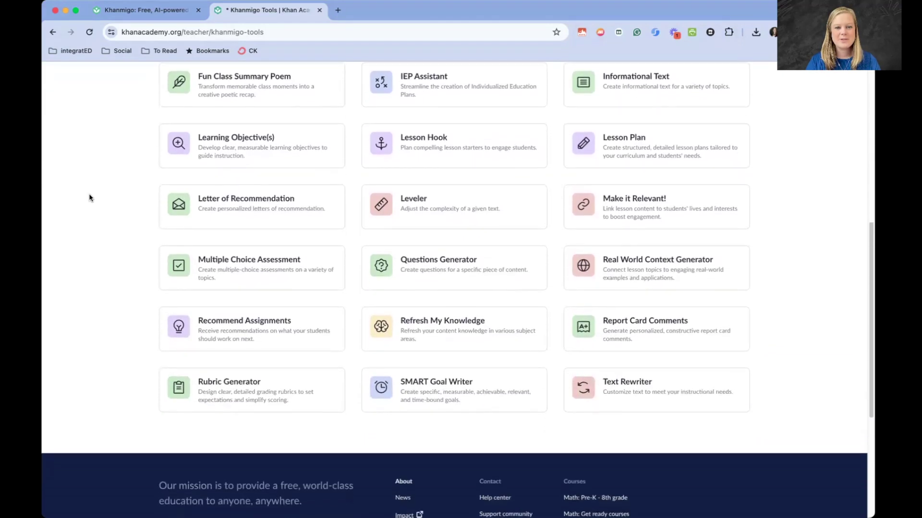
{"action": "scroll", "coordinate": [90, 197], "scroll_direction": "up", "scroll_amount": 5}
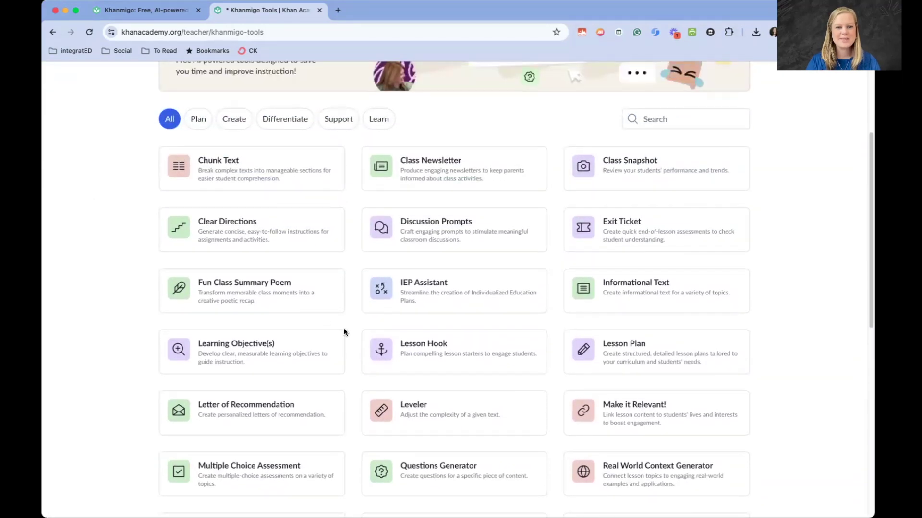
{"action": "left_click", "coordinate": [476, 349]}
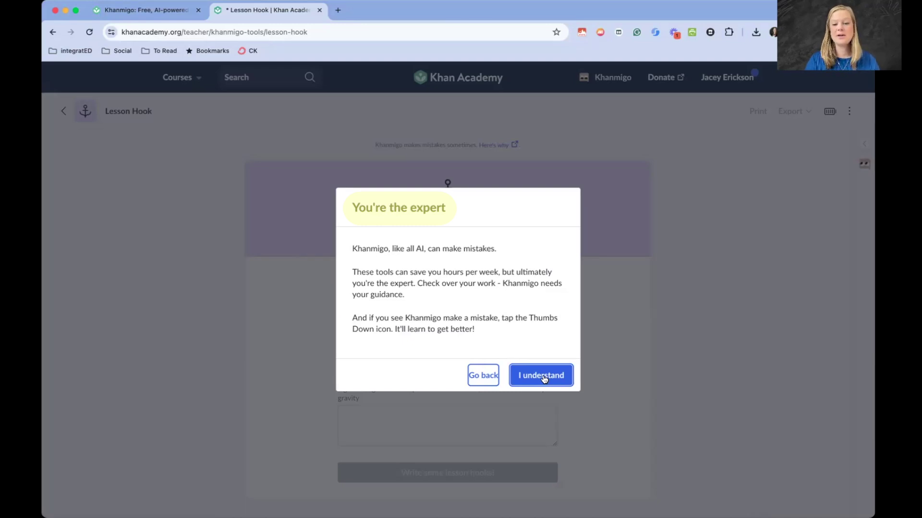
- Generate 2nd-grade 'Severe Weather' hooks with context about tornados, earthquakes and thunderstorms
{"action": "left_click", "coordinate": [544, 379]}
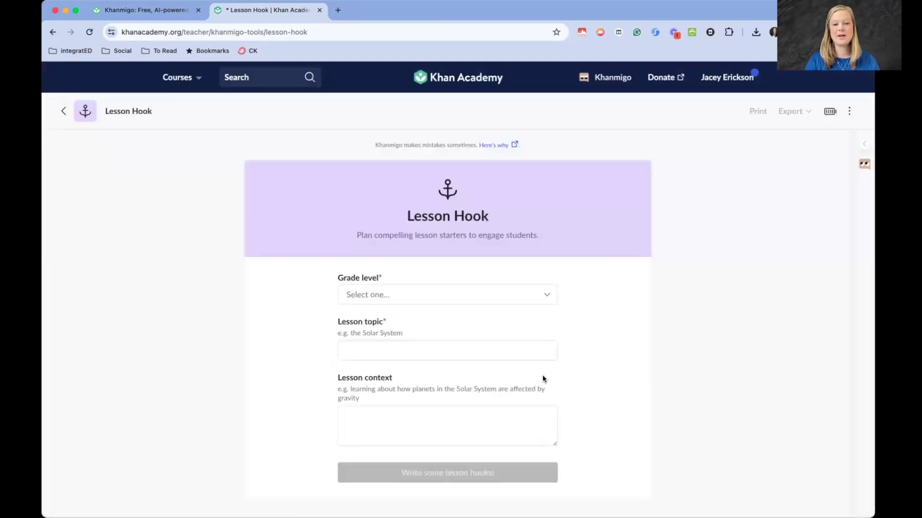
{"action": "left_click", "coordinate": [464, 299]}
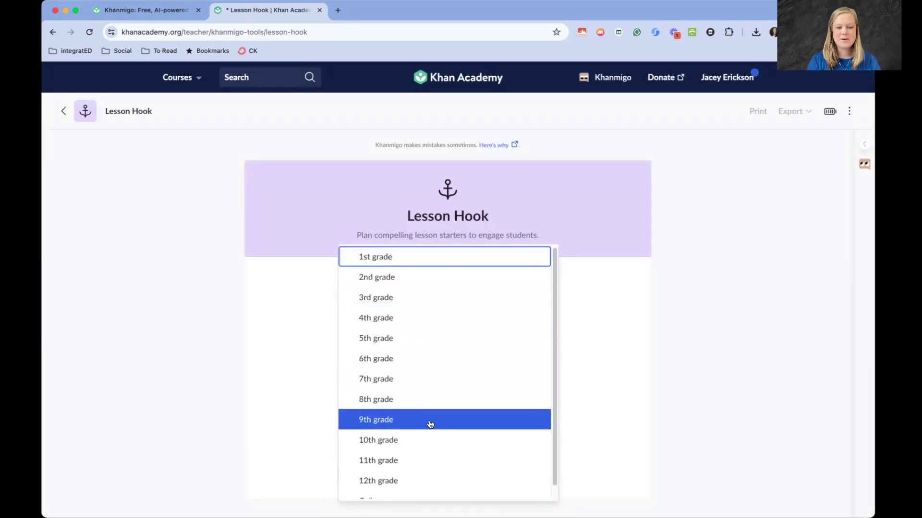
{"action": "left_click", "coordinate": [426, 283]}
{"action": "left_click", "coordinate": [383, 356]}
{"action": "type", "text": "Se"}
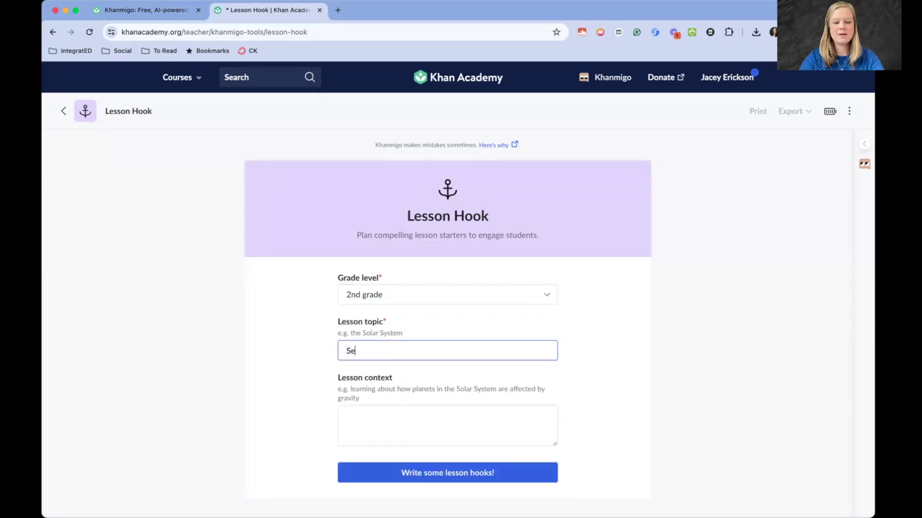
{"action": "type", "text": "vere Weather"}
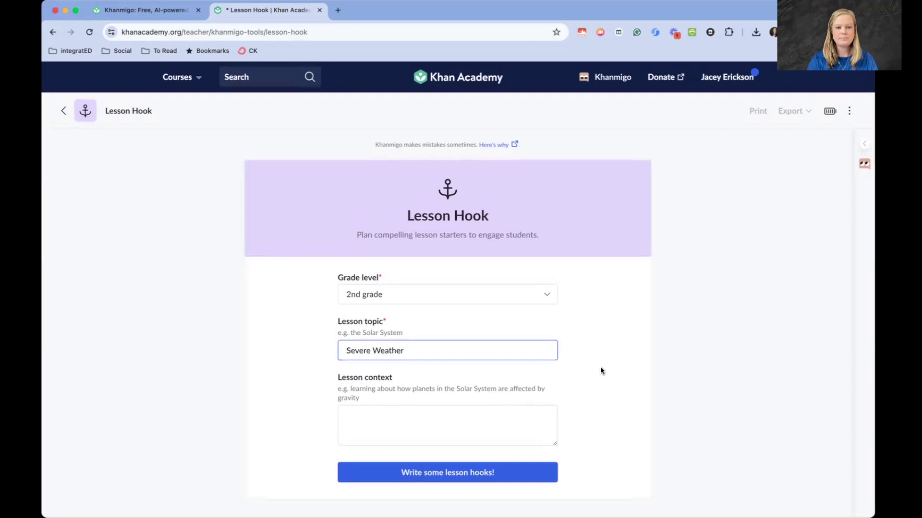
{"action": "left_click", "coordinate": [397, 418]}
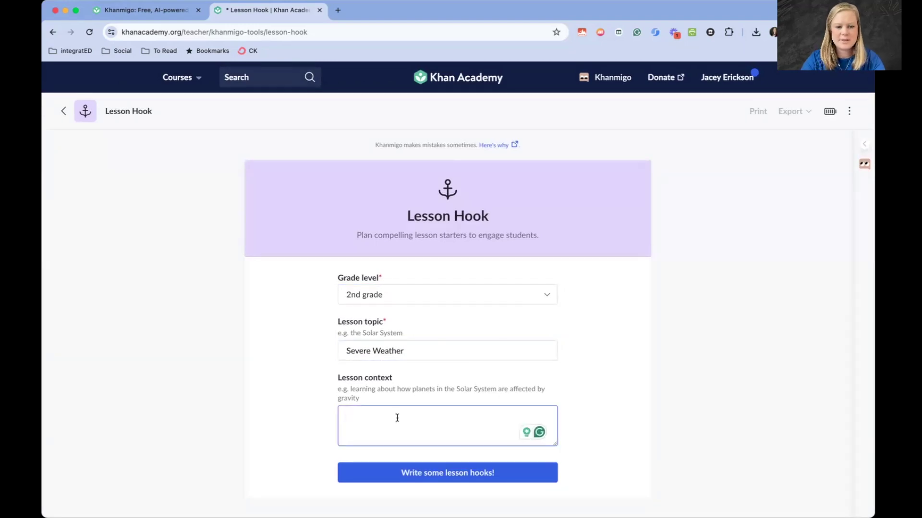
{"action": "type", "text": "learning about torna"}
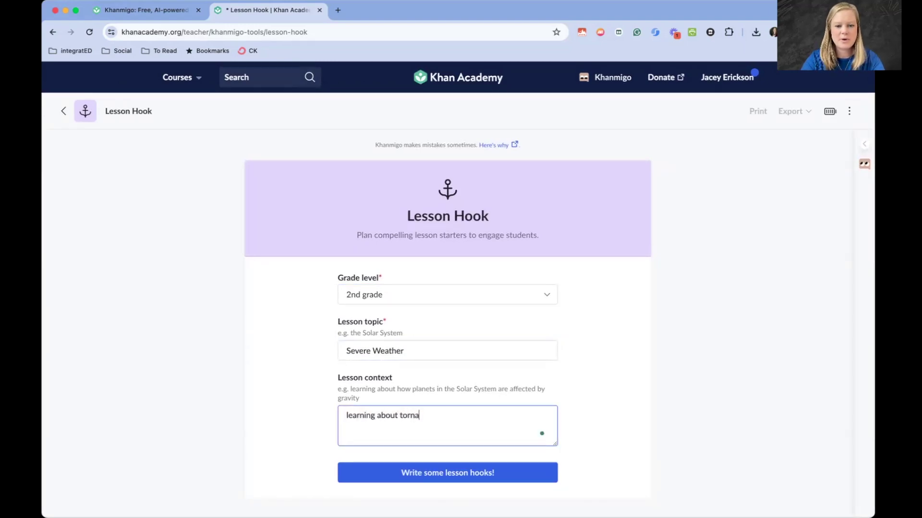
{"action": "type", "text": "dos, e"}
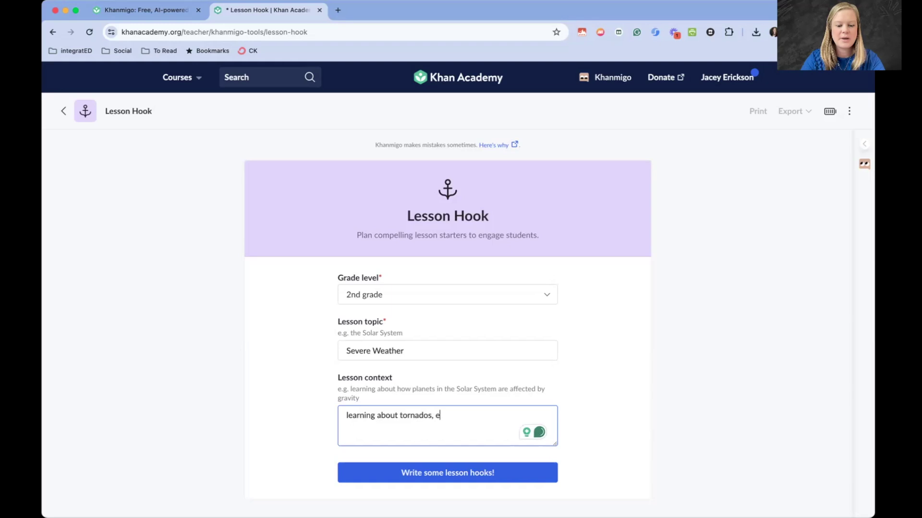
{"action": "type", "text": "arthquakes, "}
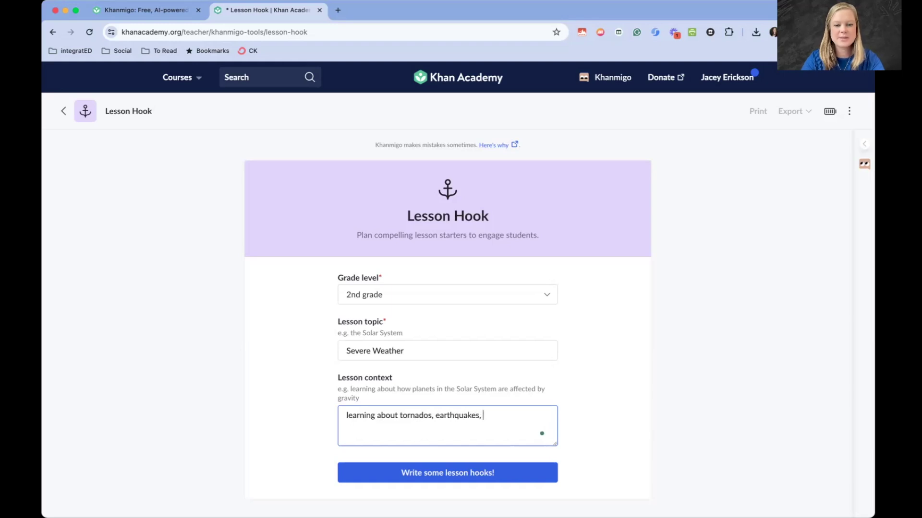
{"action": "type", "text": "and "}
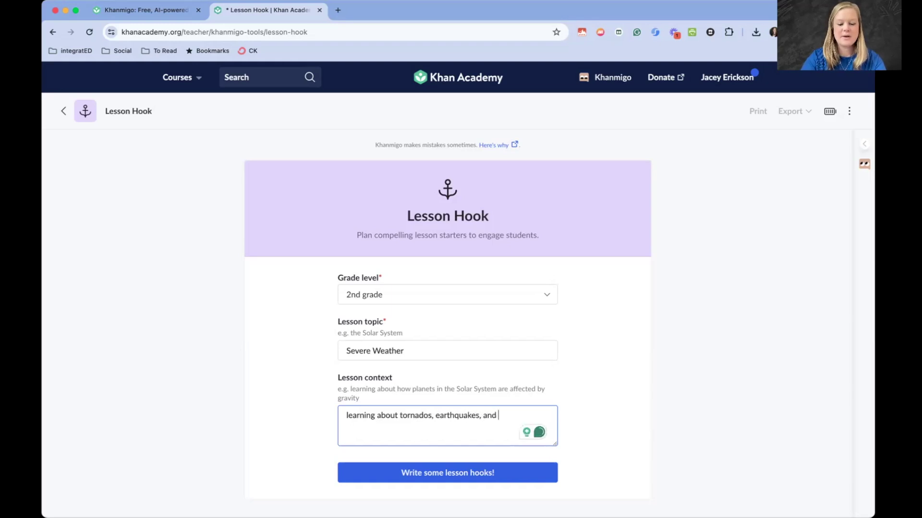
{"action": "type", "text": "thund"}
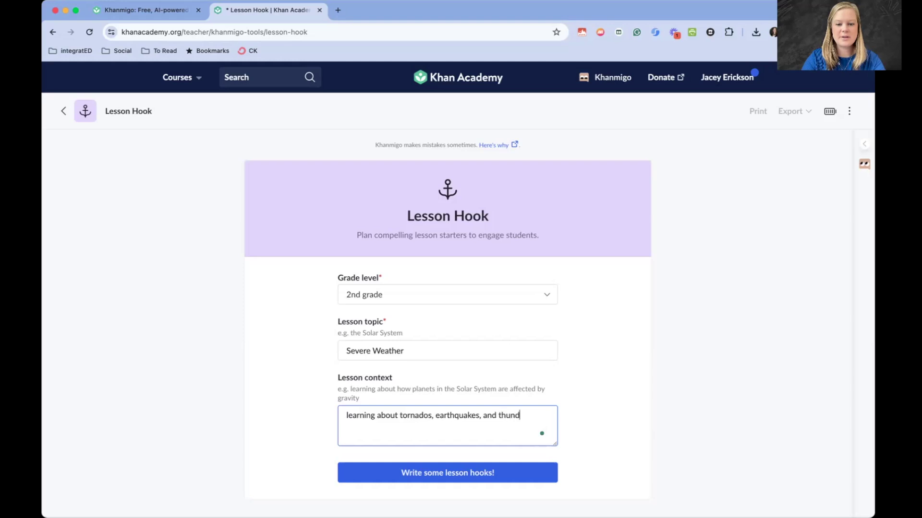
{"action": "type", "text": "erstorms"}
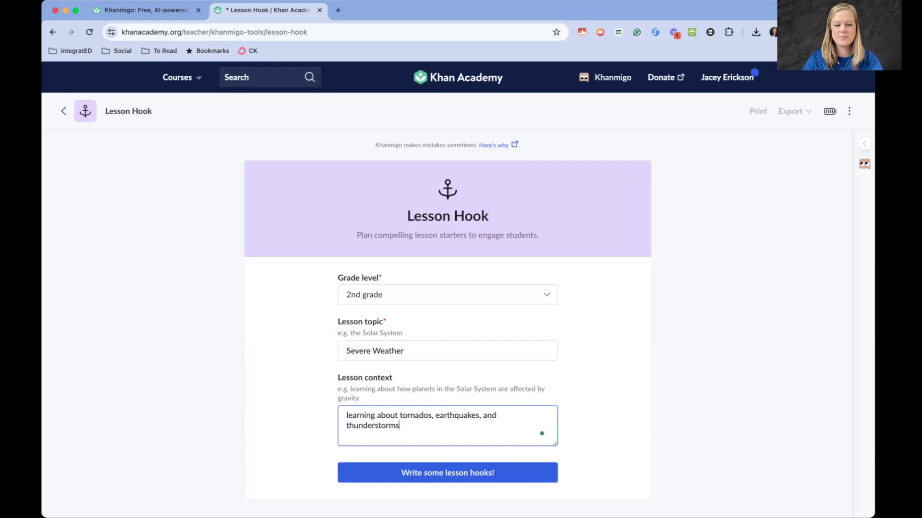
{"action": "left_click", "coordinate": [476, 474]}
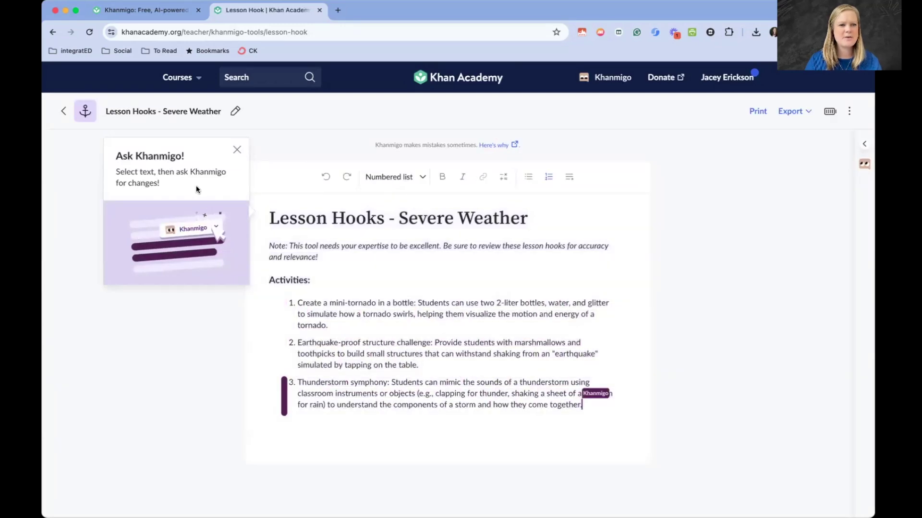
- Dismiss the Ask Khanmigo tip and try selecting the first activity's text
{"action": "left_click", "coordinate": [237, 150]}
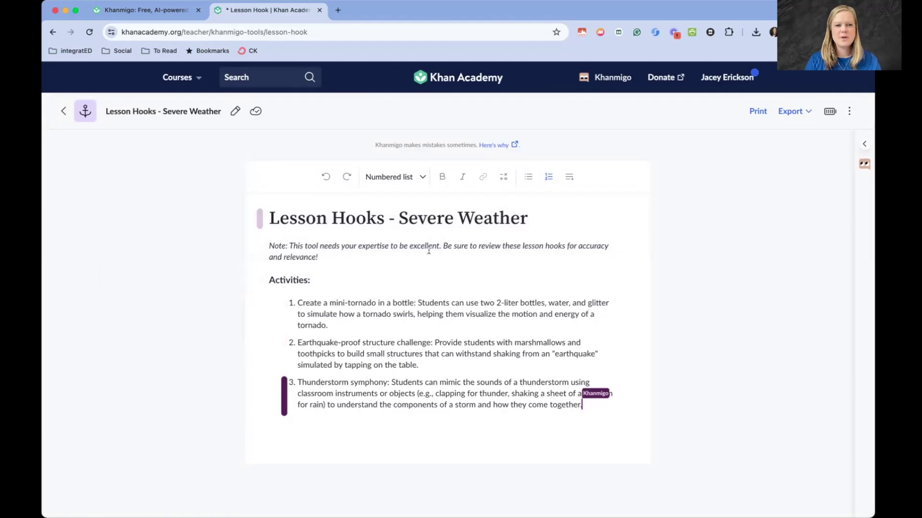
{"action": "left_click", "coordinate": [258, 253]}
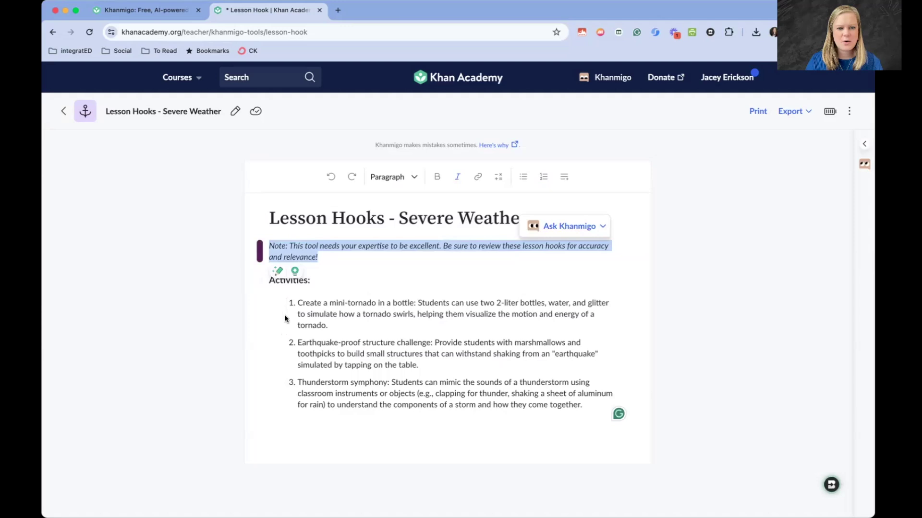
{"action": "left_click", "coordinate": [260, 283]}
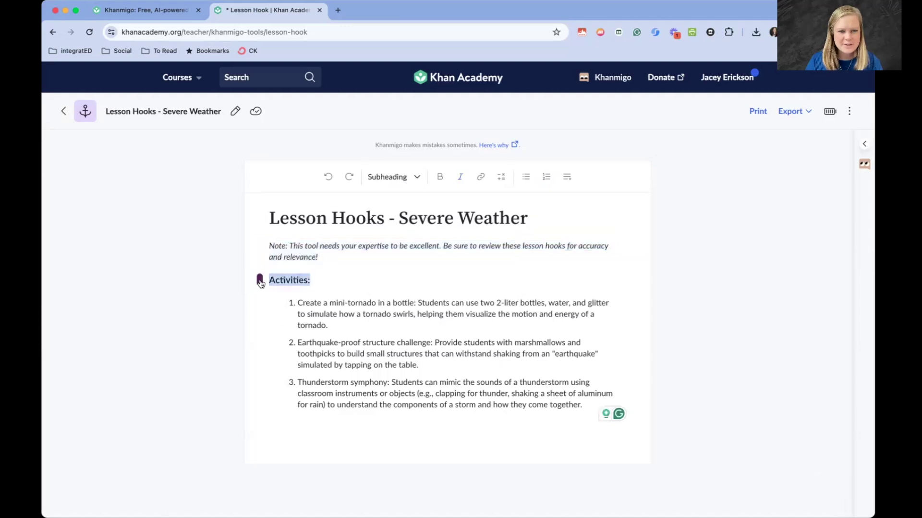
{"action": "left_click", "coordinate": [284, 309]}
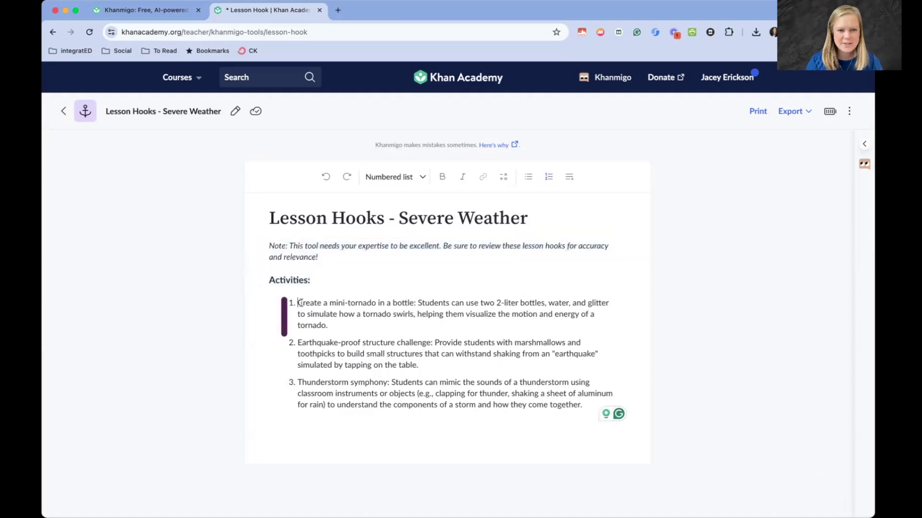
{"action": "left_click_drag", "start_coordinate": [298, 303], "coordinate": [345, 324]}
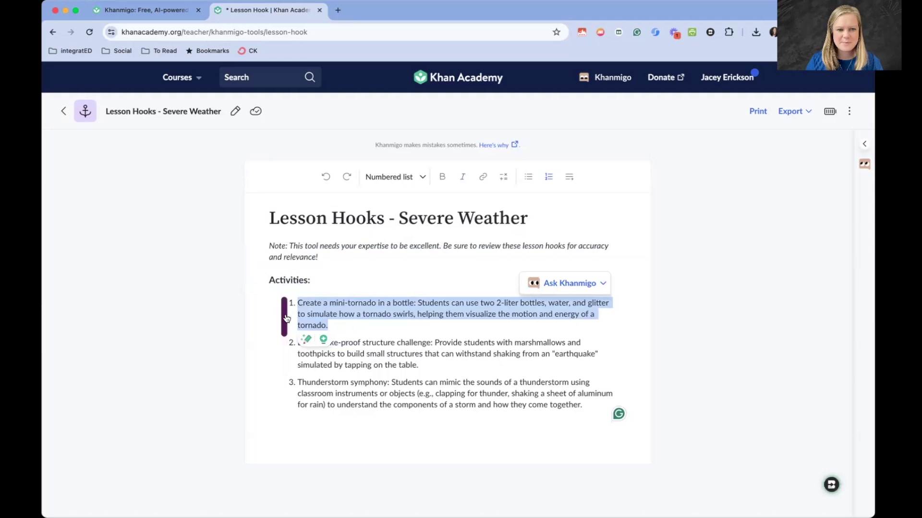
{"action": "left_click", "coordinate": [359, 316]}
{"action": "left_click_drag", "start_coordinate": [298, 303], "coordinate": [383, 325]}
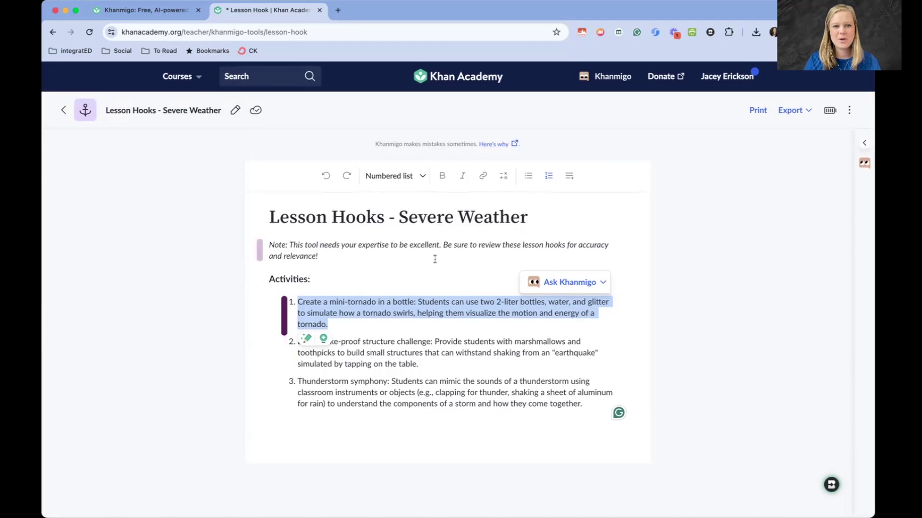
{"action": "left_click", "coordinate": [724, 259]}
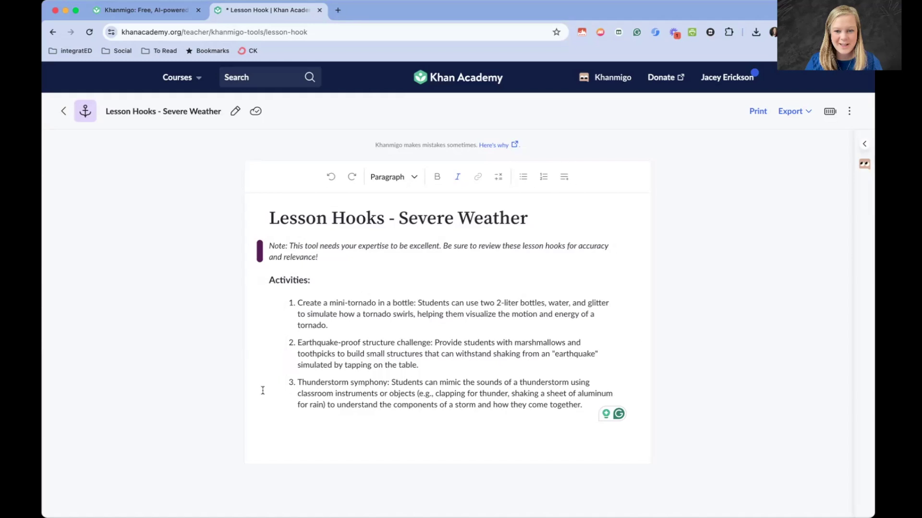
- Select the whole mini-tornado activity and bring up Khanmigo's options for it
{"action": "left_click", "coordinate": [283, 317]}
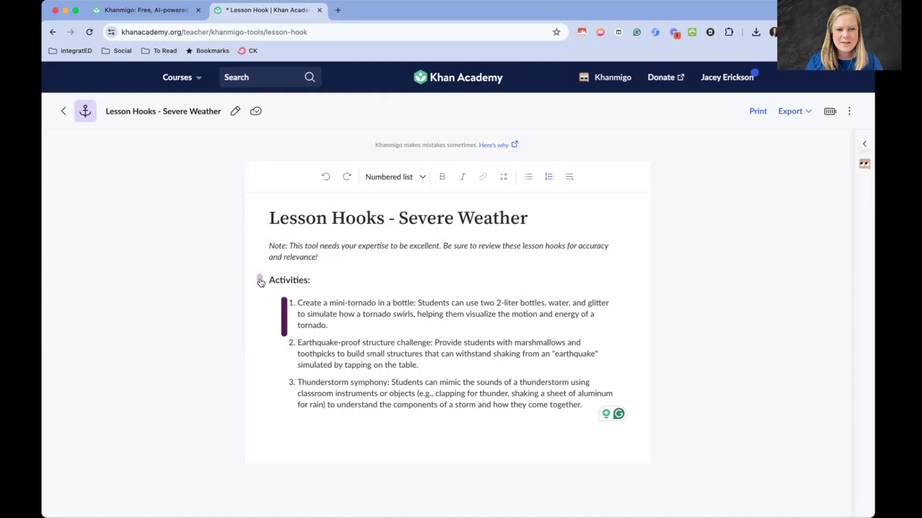
{"action": "left_click", "coordinate": [260, 247]}
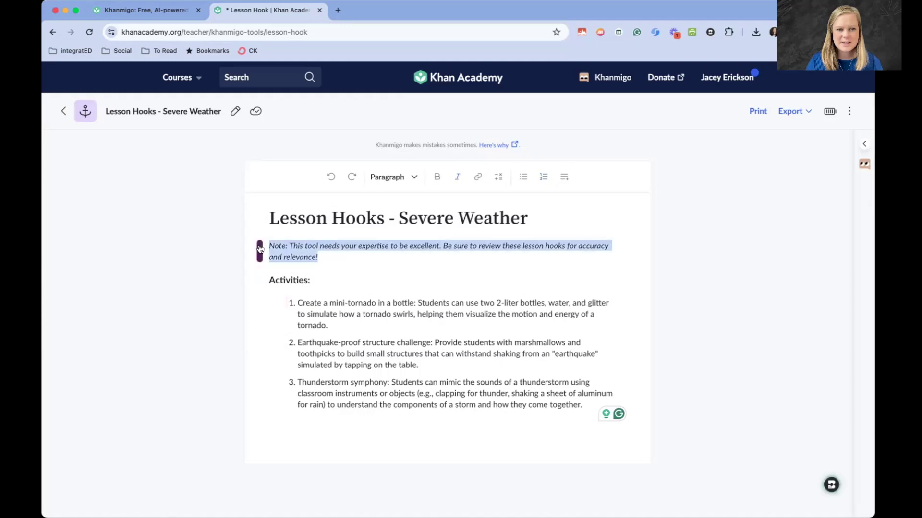
{"action": "left_click", "coordinate": [283, 316]}
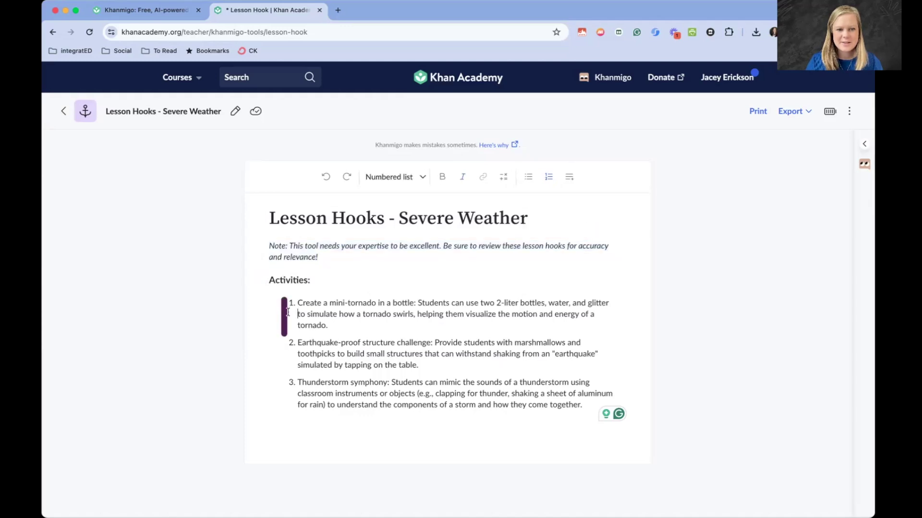
{"action": "left_click_drag", "start_coordinate": [340, 324], "coordinate": [294, 306]}
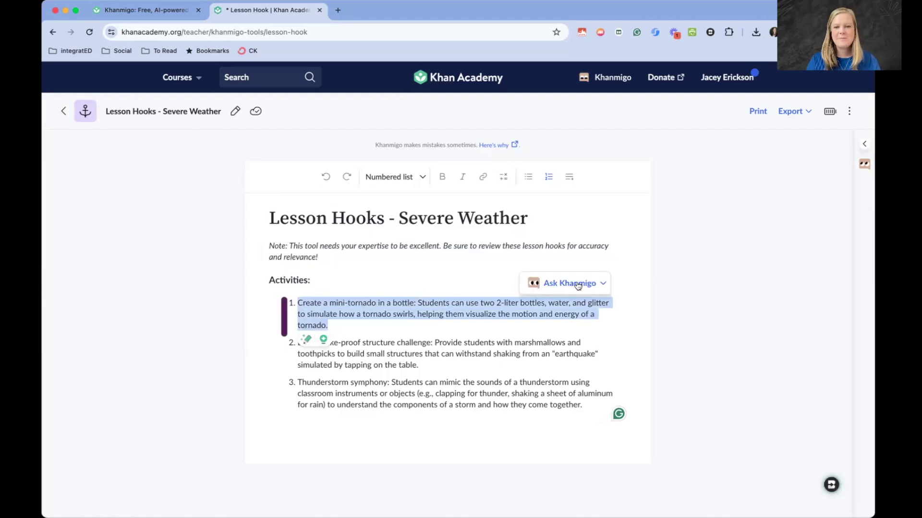
{"action": "left_click", "coordinate": [577, 284]}
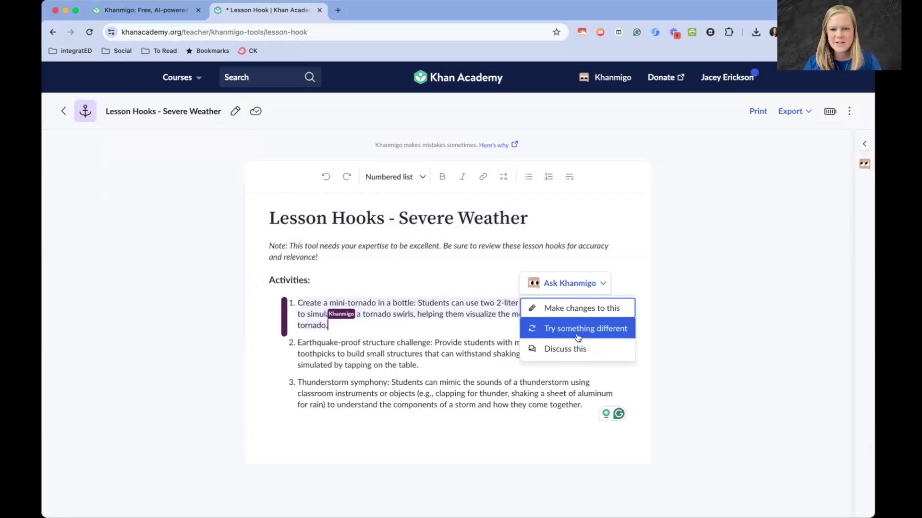
- Choose Discuss this, request a mini-tornado in a bottle lesson plan, and review the reply
{"action": "left_click", "coordinate": [585, 354]}
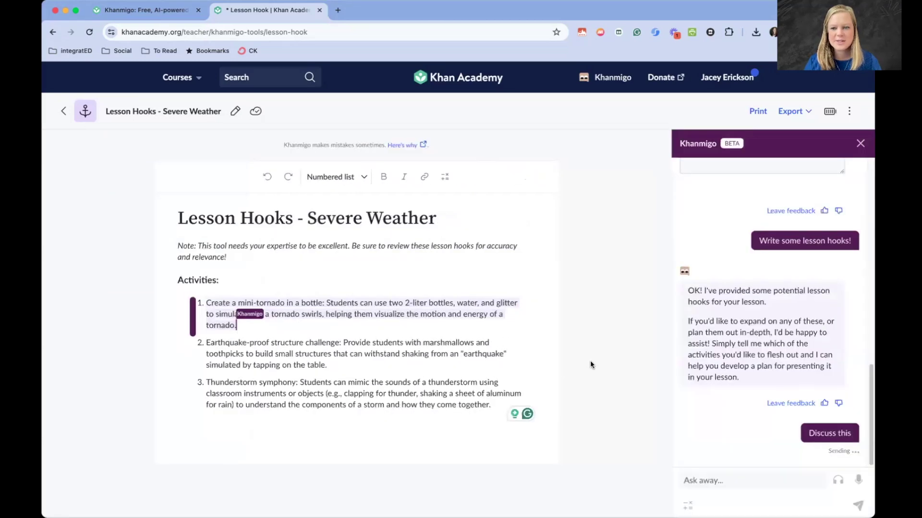
{"action": "left_click", "coordinate": [722, 482]}
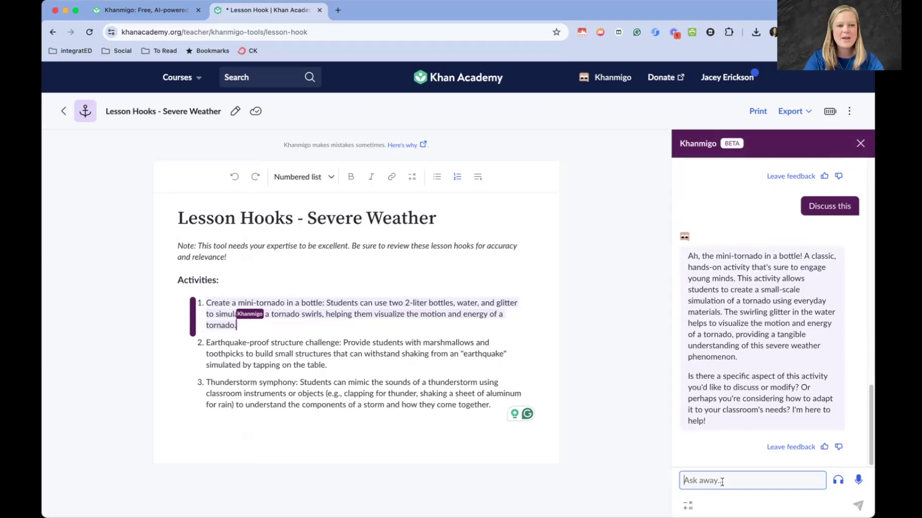
{"action": "type", "text": "write me "}
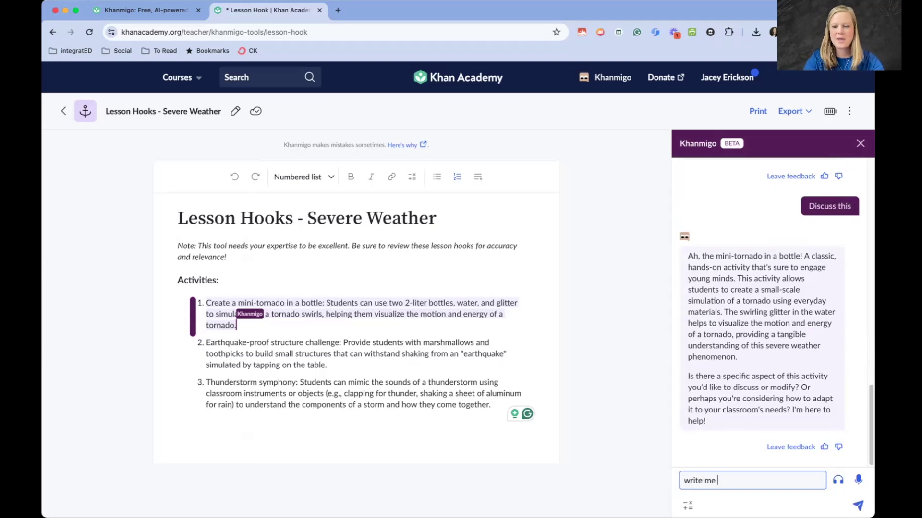
{"action": "type", "text": "the lesson plan to"}
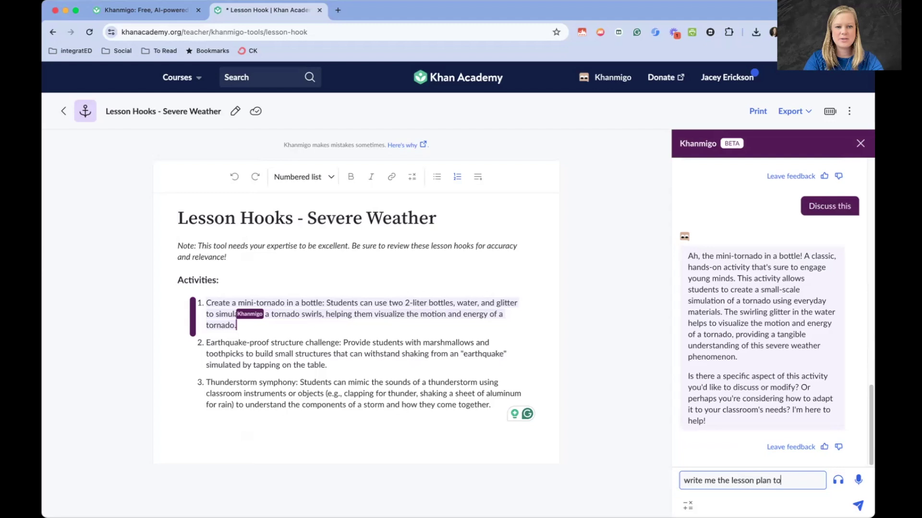
{"action": "type", "text": " do the mini0t"}
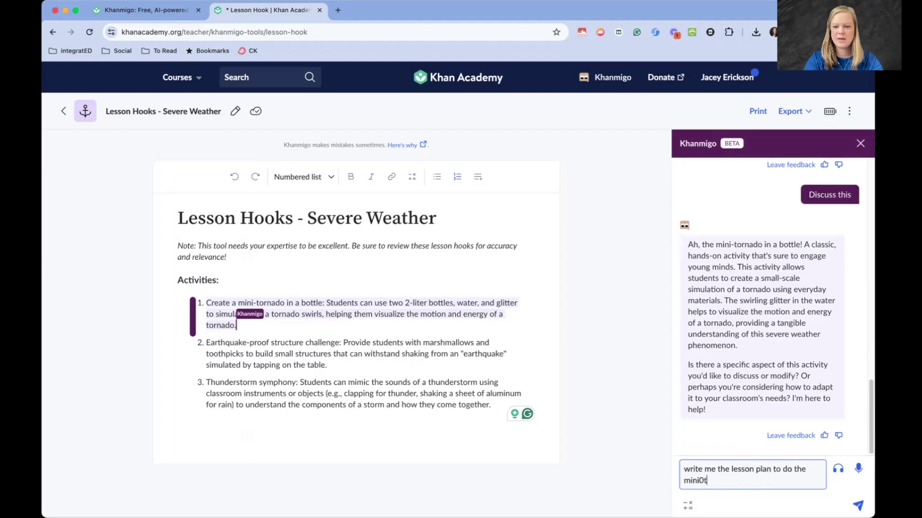
{"action": "key", "text": "BackSpace"}
{"action": "key", "text": "BackSpace"}
{"action": "type", "text": "-tornado in"}
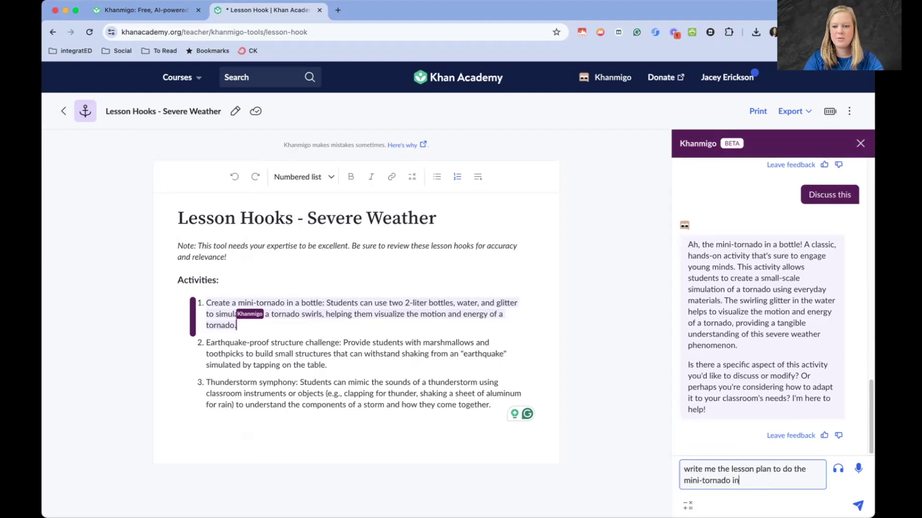
{"action": "type", "text": " a bottle ac"}
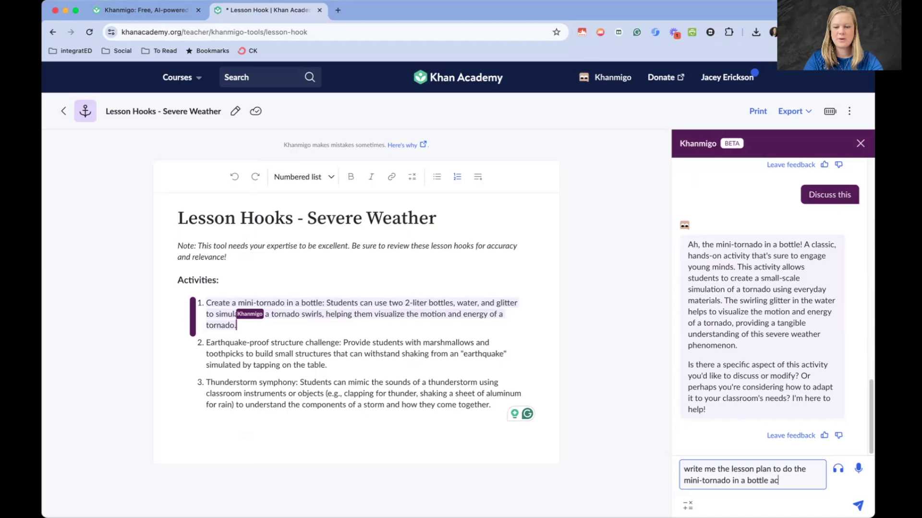
{"action": "type", "text": "tivity"}
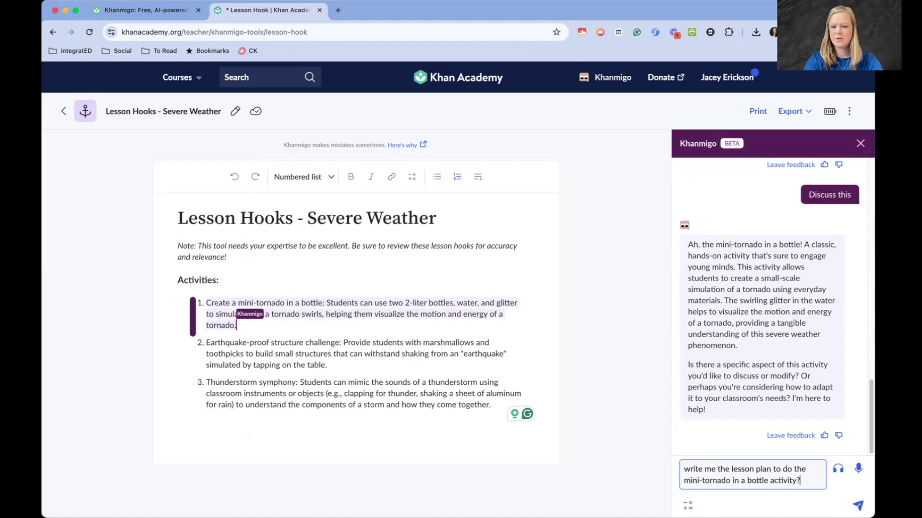
{"action": "key", "text": "Return"}
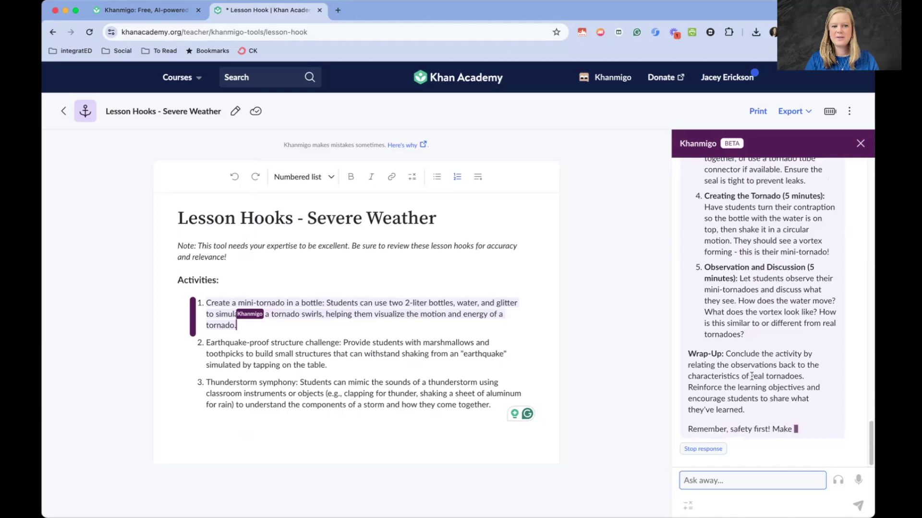
{"action": "scroll", "coordinate": [763, 387], "scroll_direction": "up", "scroll_amount": 10}
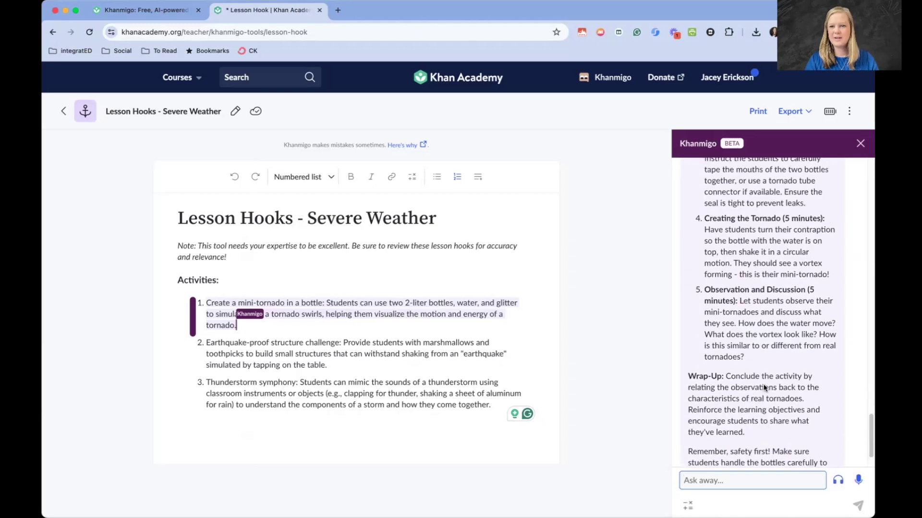
{"action": "scroll", "coordinate": [764, 386], "scroll_direction": "up", "scroll_amount": 5}
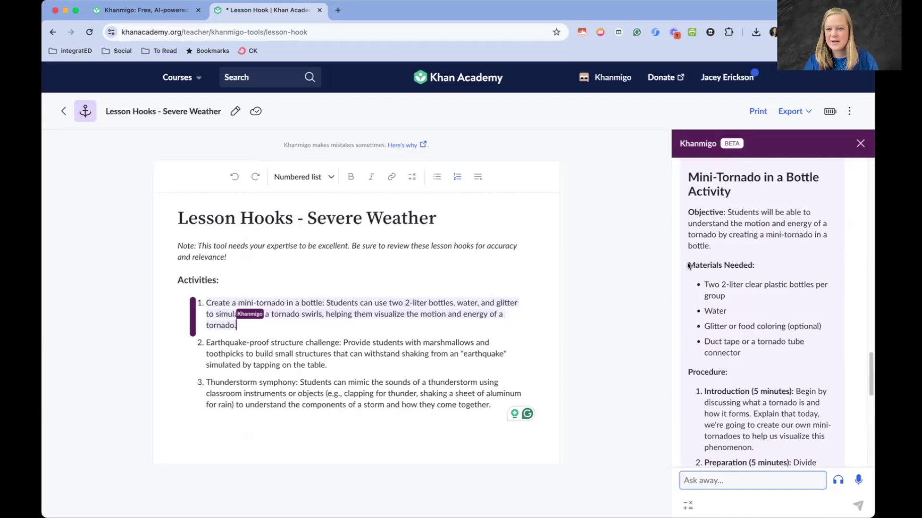
{"action": "scroll", "coordinate": [745, 317], "scroll_direction": "down", "scroll_amount": 5}
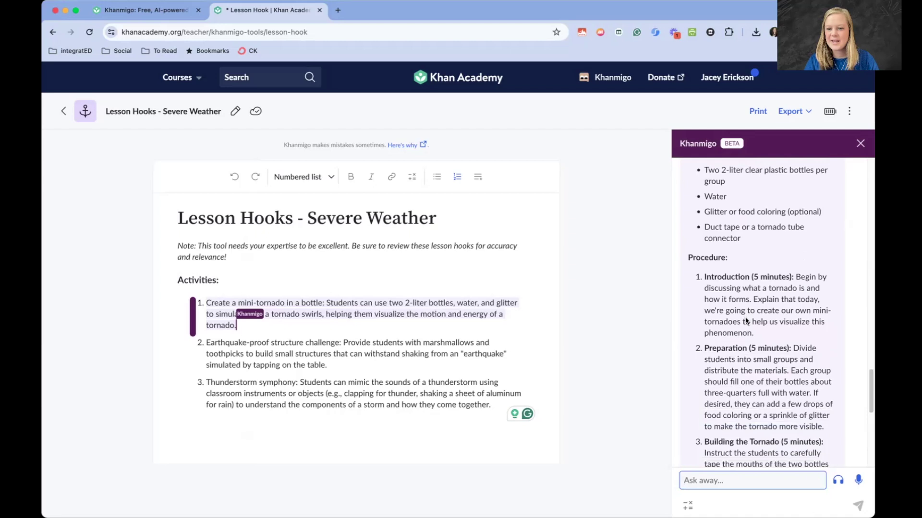
{"action": "scroll", "coordinate": [745, 317], "scroll_direction": "down", "scroll_amount": 5}
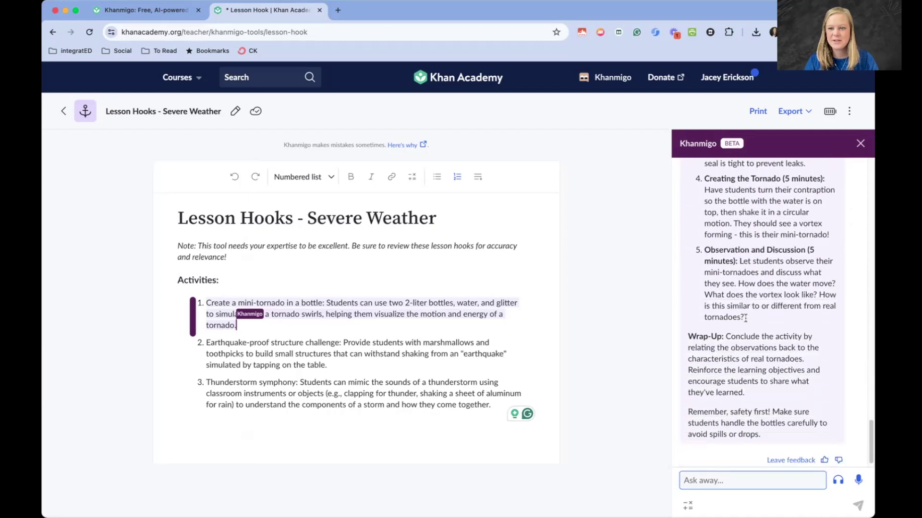
{"action": "scroll", "coordinate": [745, 317], "scroll_direction": "up", "scroll_amount": 20}
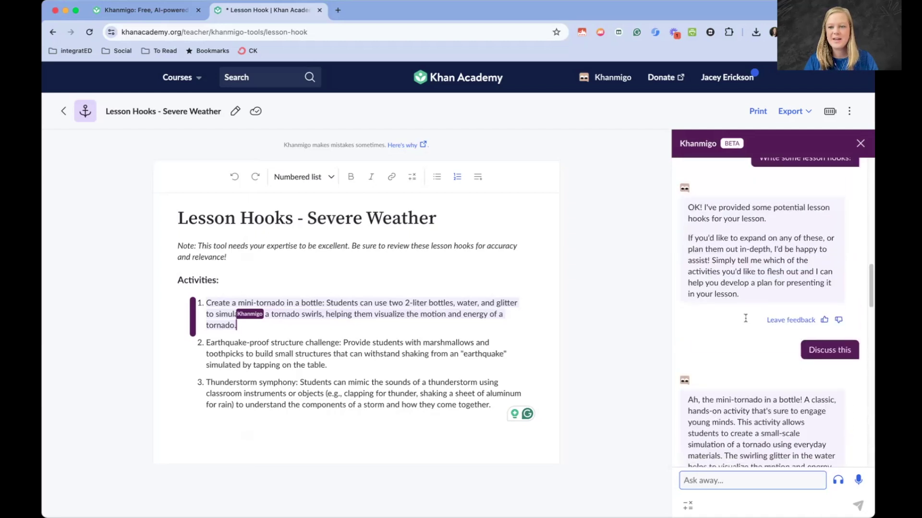
- Use Make changes to this on the mini-tornado activity, asking 'give me more detail'
{"action": "left_click", "coordinate": [256, 323]}
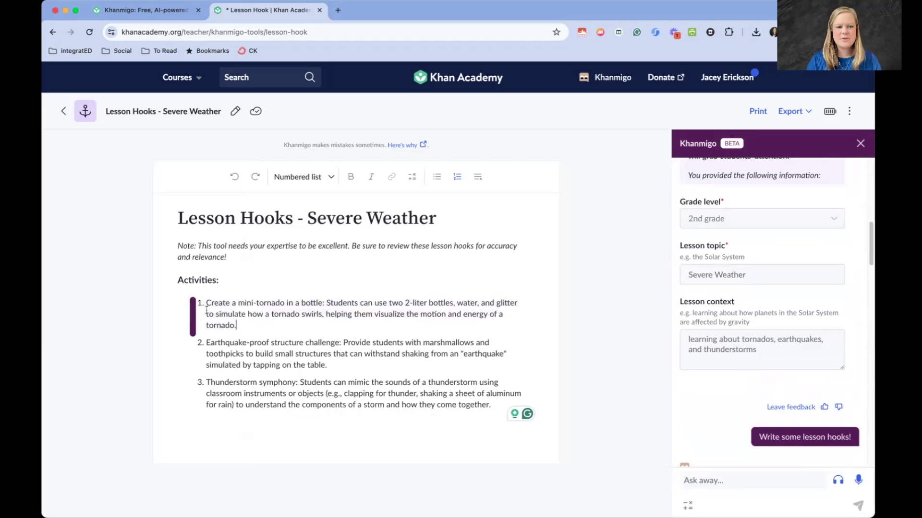
{"action": "left_click_drag", "start_coordinate": [243, 325], "coordinate": [206, 303]}
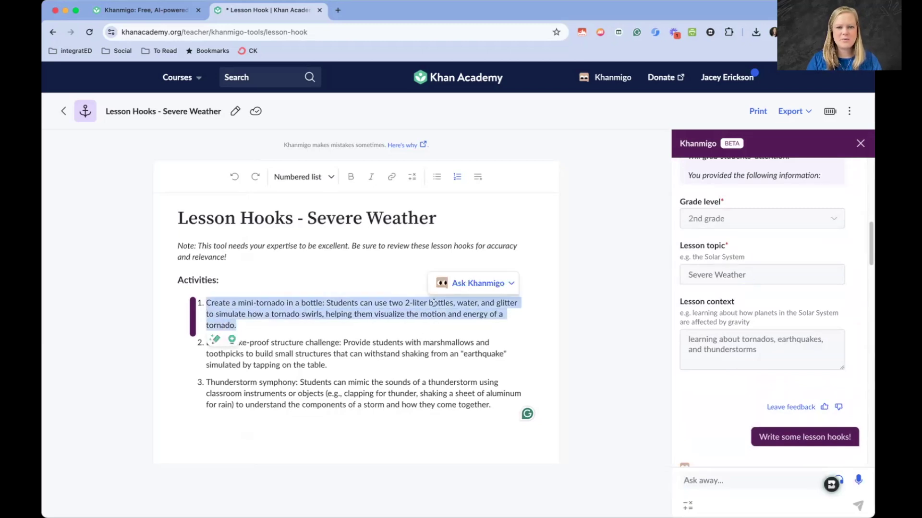
{"action": "left_click", "coordinate": [485, 284]}
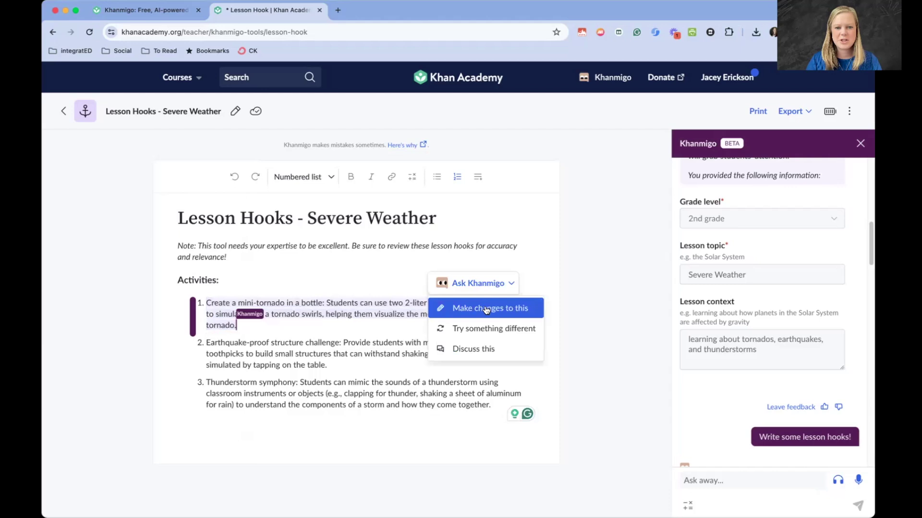
{"action": "left_click", "coordinate": [485, 307]}
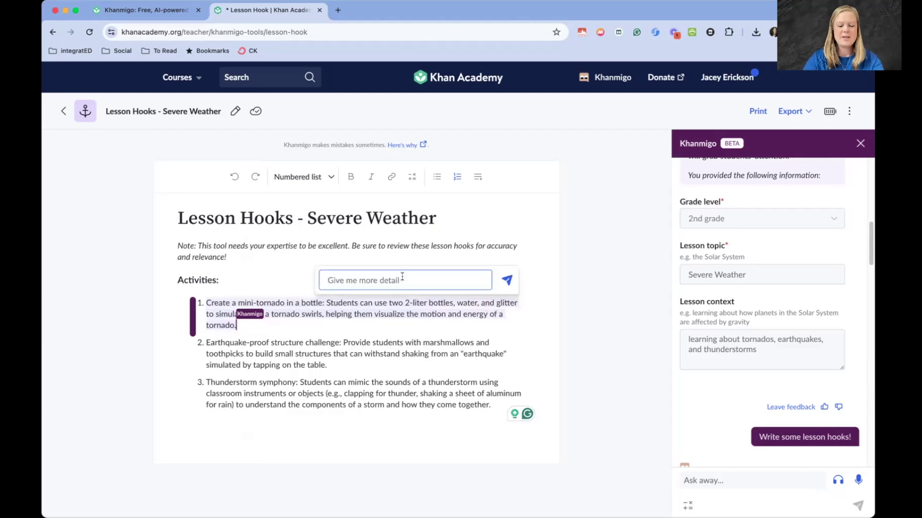
{"action": "type", "text": "give me"}
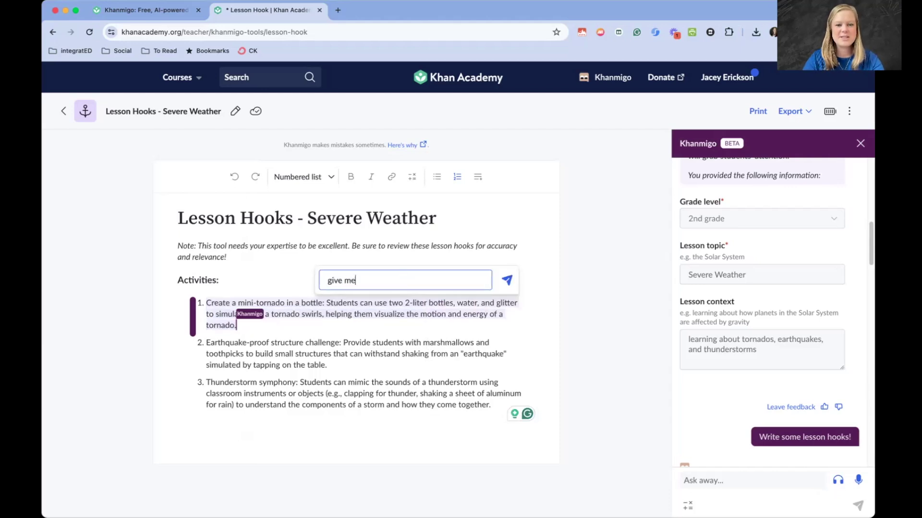
{"action": "type", "text": " more detail"}
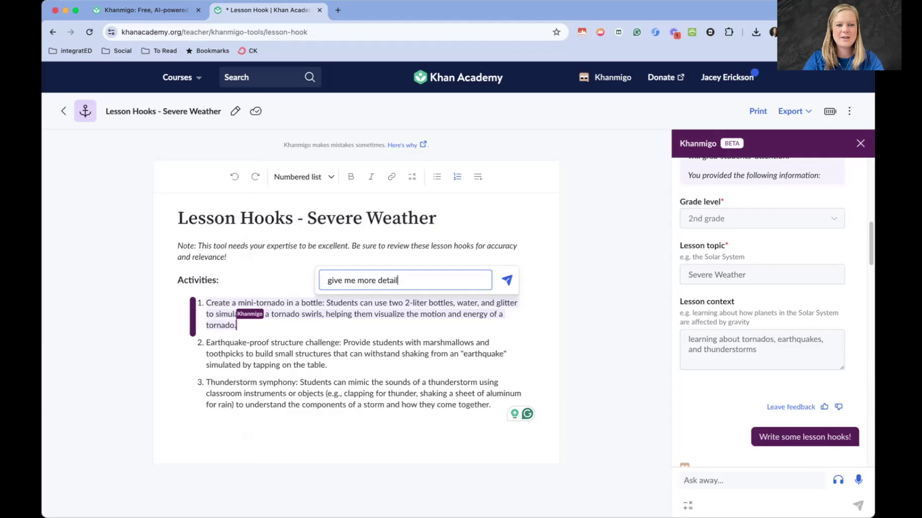
{"action": "key", "text": "Return"}
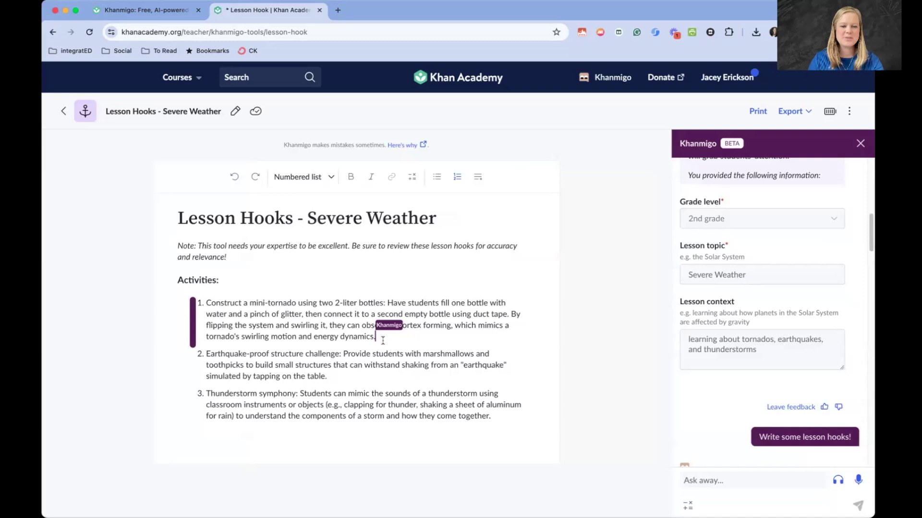
{"action": "left_click_drag", "start_coordinate": [382, 340], "coordinate": [274, 295]}
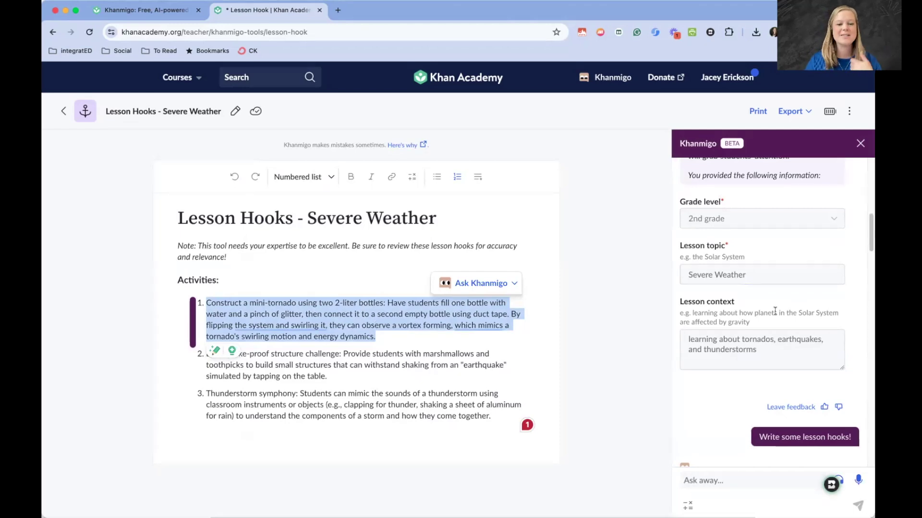
{"action": "mouse_move", "coordinate": [413, 335]}
{"action": "left_click", "coordinate": [387, 342]}
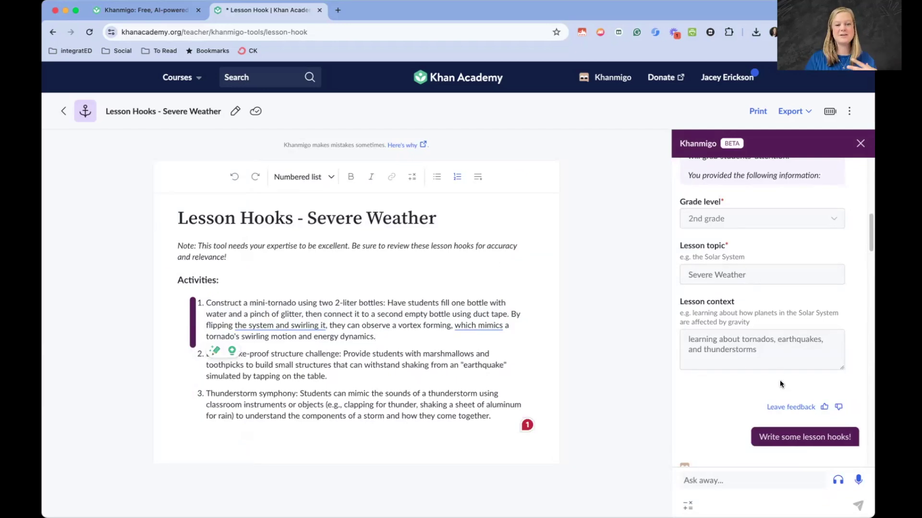
- Scroll the chat panel down to Khanmigo's 'Done! I've replaced this text' reply
{"action": "scroll", "coordinate": [786, 331], "scroll_direction": "up", "scroll_amount": 10}
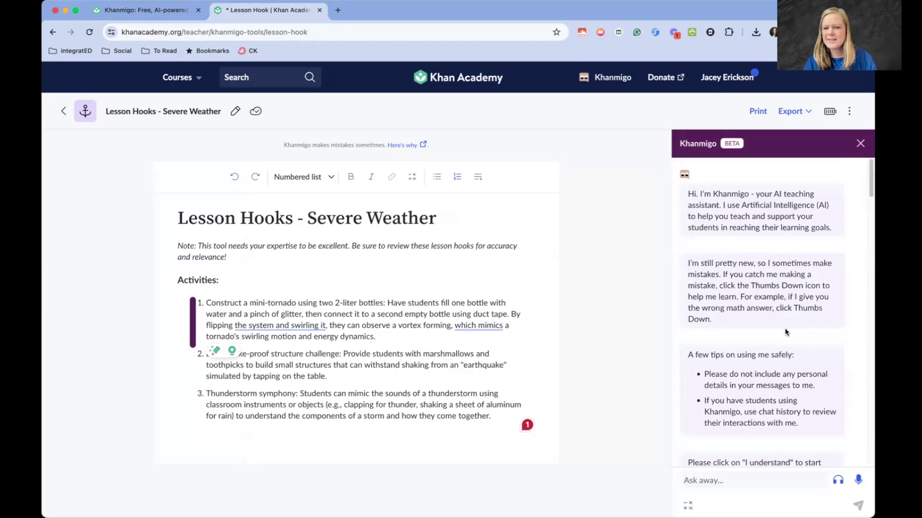
{"action": "scroll", "coordinate": [785, 331], "scroll_direction": "down", "scroll_amount": 5}
{"action": "scroll", "coordinate": [786, 331], "scroll_direction": "down", "scroll_amount": 10}
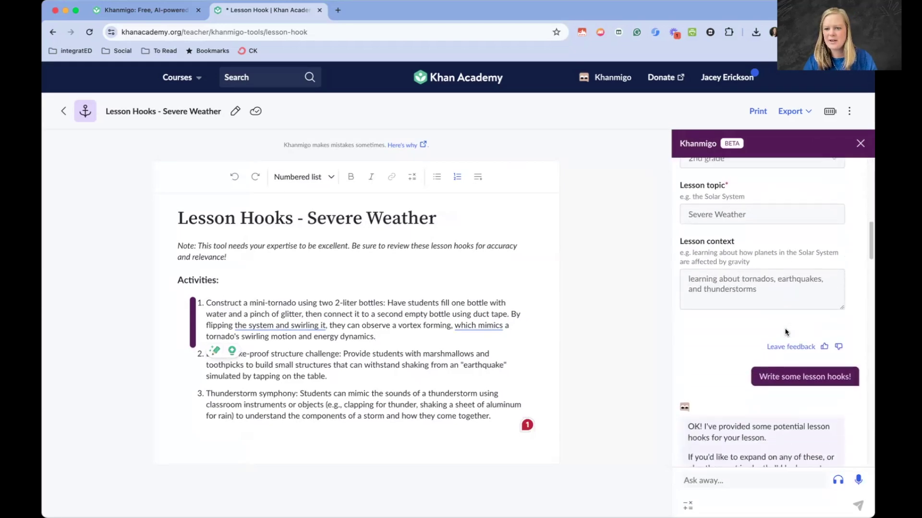
{"action": "scroll", "coordinate": [785, 331], "scroll_direction": "down", "scroll_amount": 15}
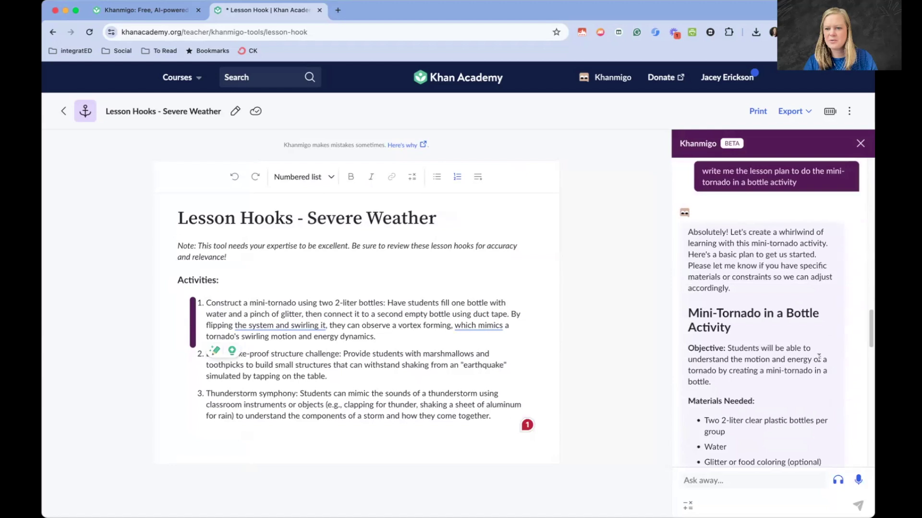
{"action": "scroll", "coordinate": [819, 360], "scroll_direction": "down", "scroll_amount": 10}
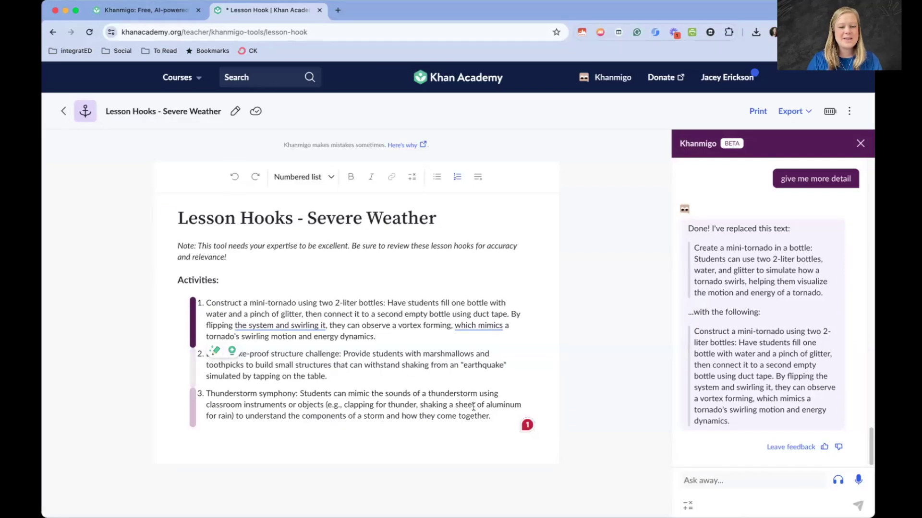
{"action": "left_click", "coordinate": [353, 382]}
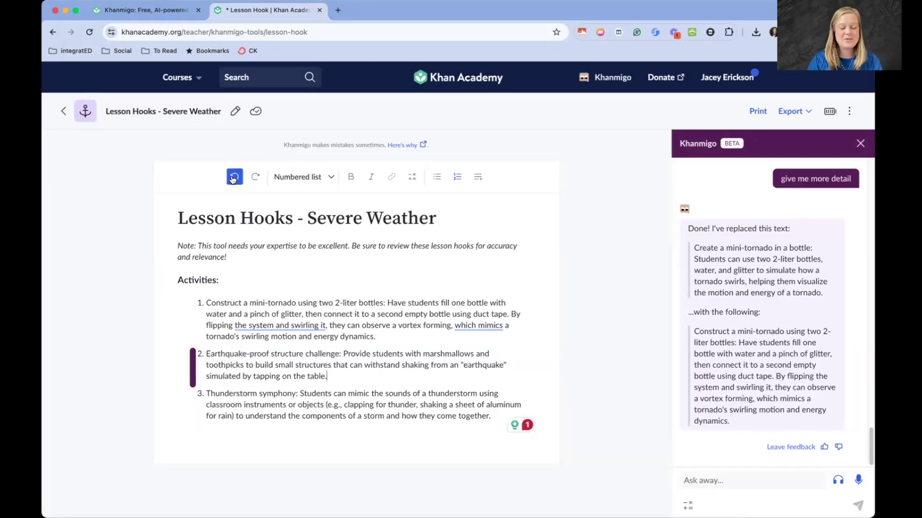
{"action": "left_click", "coordinate": [312, 183]}
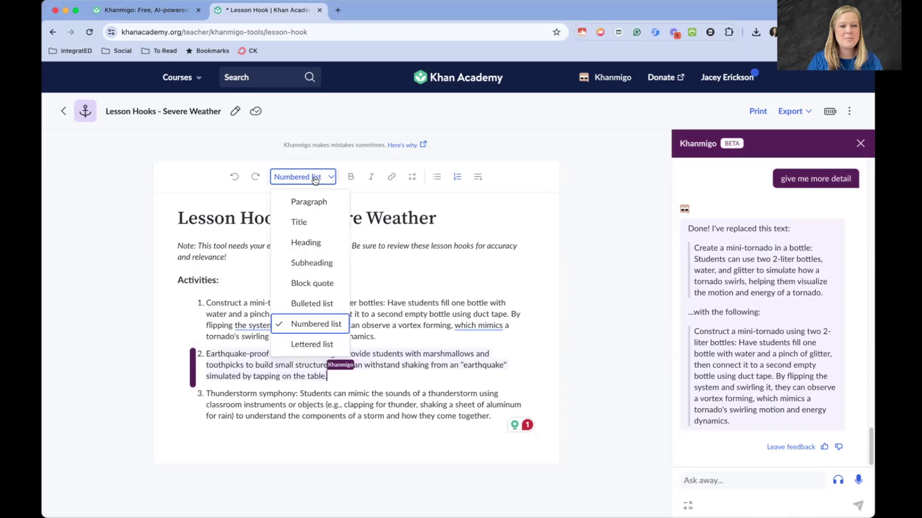
{"action": "left_click", "coordinate": [331, 178]}
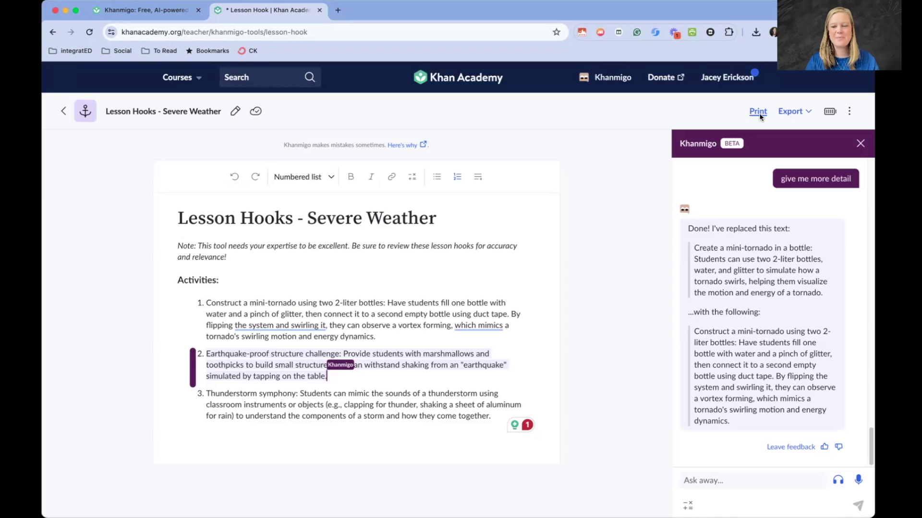
{"action": "left_click", "coordinate": [791, 111]}
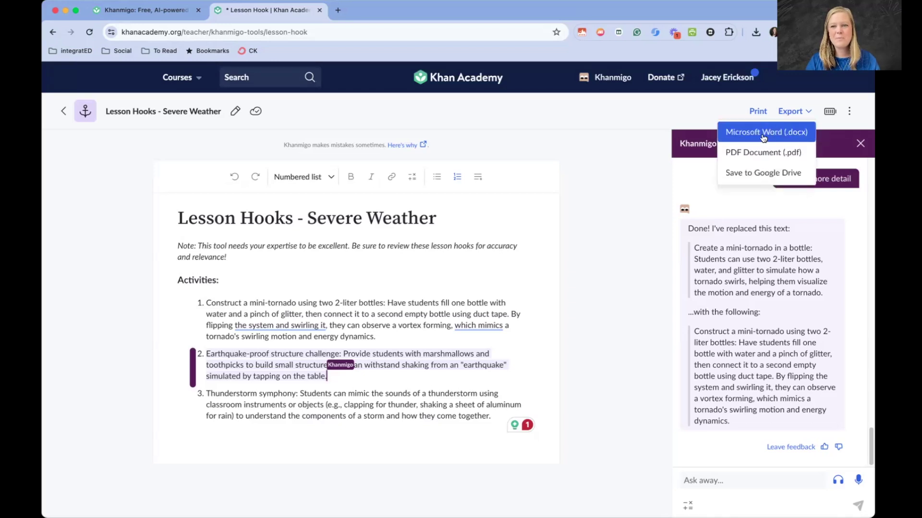
{"action": "left_click", "coordinate": [657, 114]}
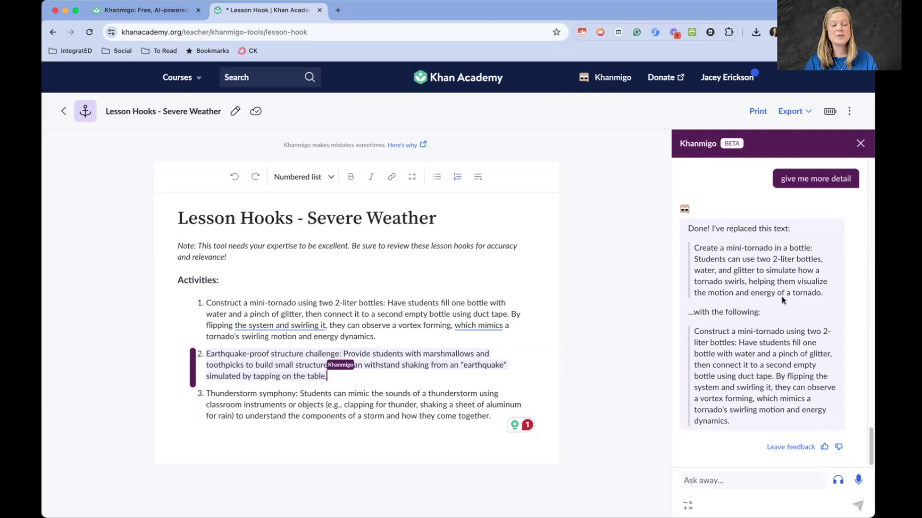
{"action": "left_click", "coordinate": [385, 339]}
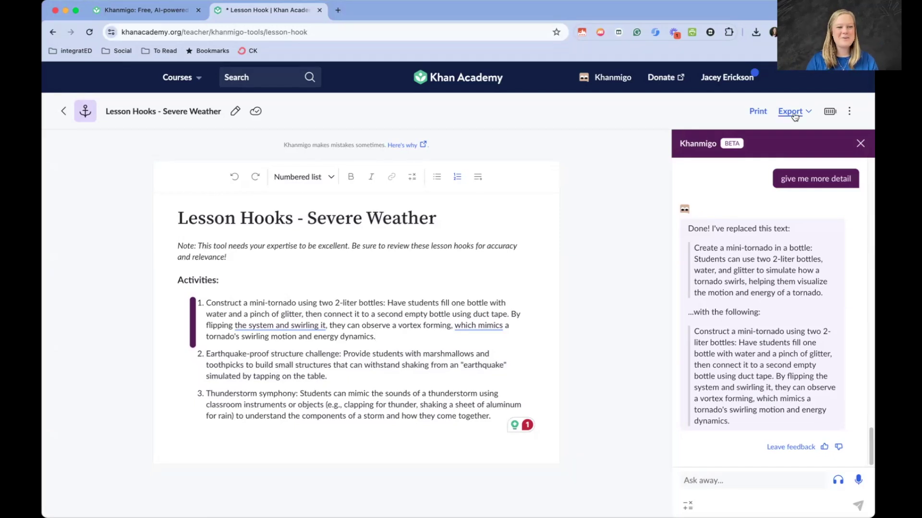
{"action": "left_click", "coordinate": [236, 114]}
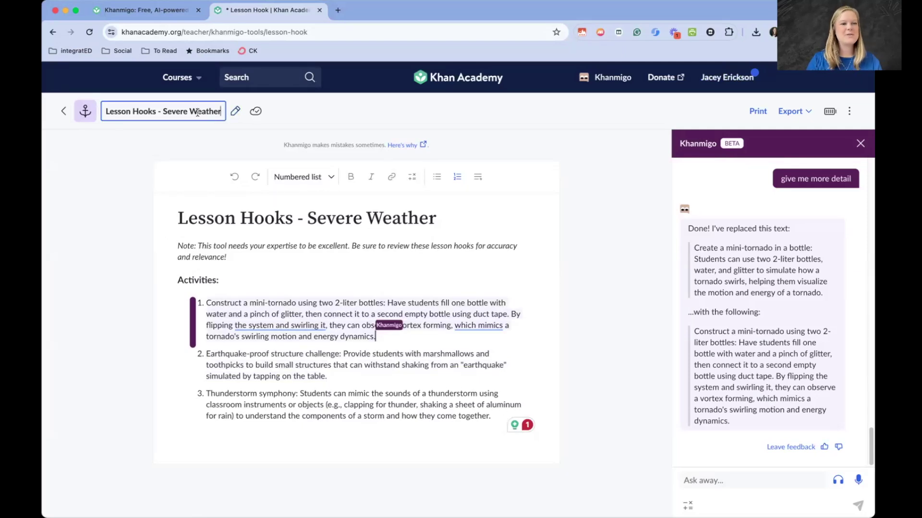
{"action": "left_click", "coordinate": [94, 128]}
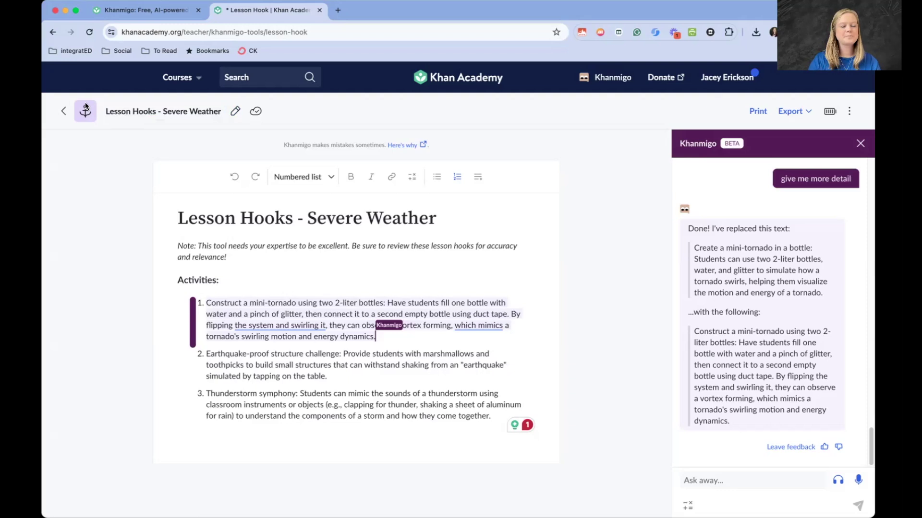
{"action": "mouse_move", "coordinate": [253, 120]}
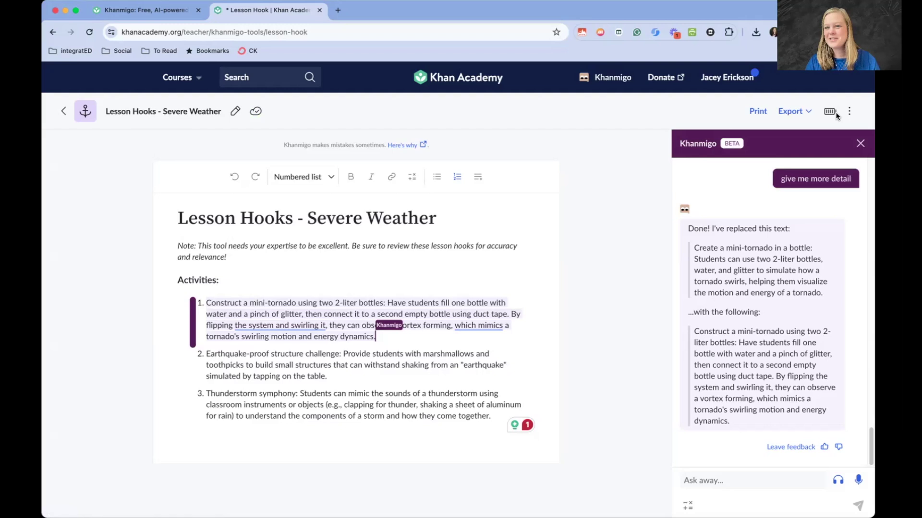
{"action": "mouse_move", "coordinate": [828, 116]}
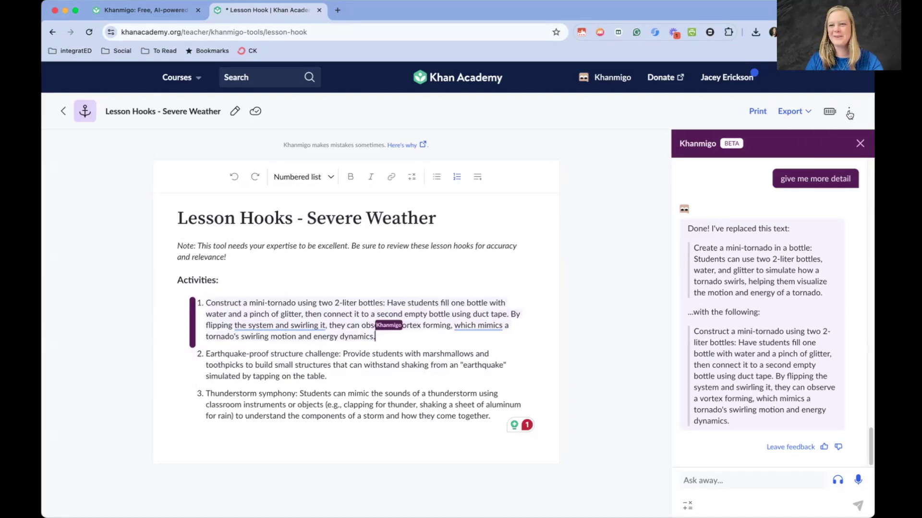
- Browse Khanmigo's closet of avatar looks, previewing the default look and 500-point hat
{"action": "left_click", "coordinate": [849, 114]}
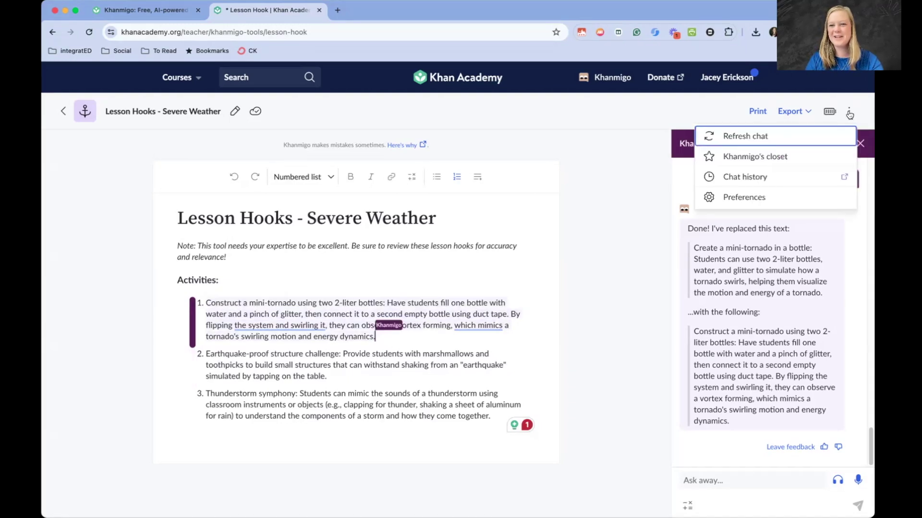
{"action": "left_click", "coordinate": [748, 156]}
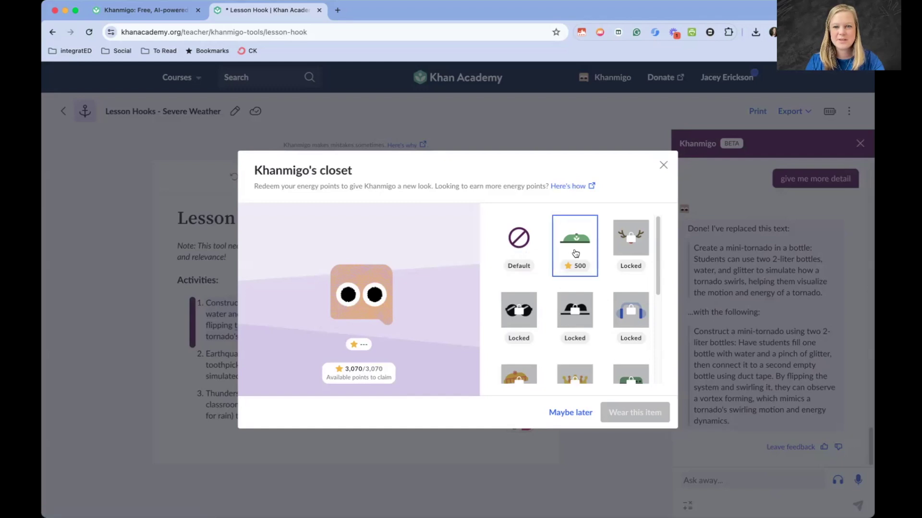
{"action": "left_click_drag", "start_coordinate": [661, 254], "coordinate": [661, 358]}
{"action": "scroll", "coordinate": [661, 354], "scroll_direction": "up", "scroll_amount": 5}
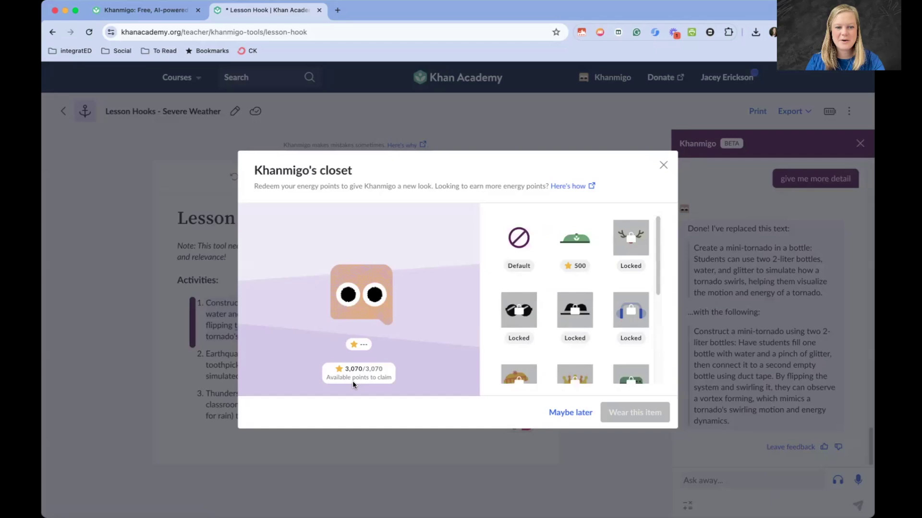
{"action": "left_click", "coordinate": [516, 243]}
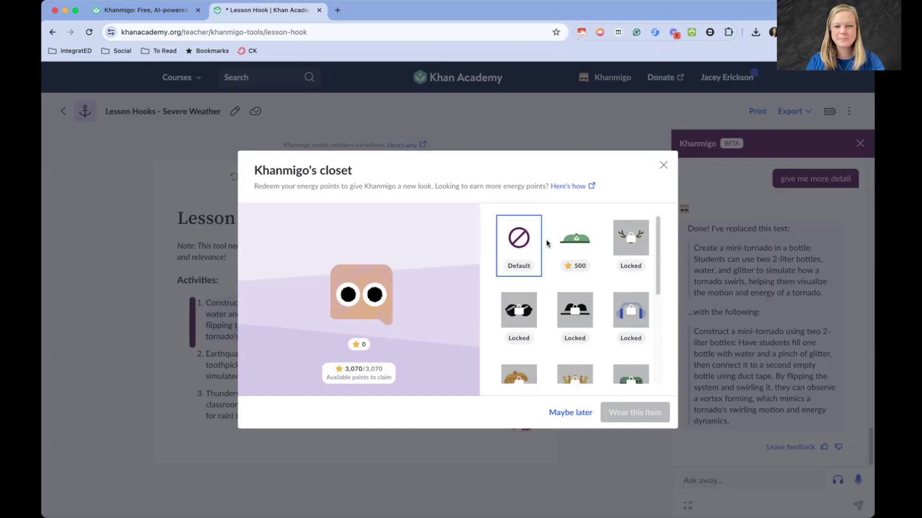
{"action": "left_click", "coordinate": [592, 246]}
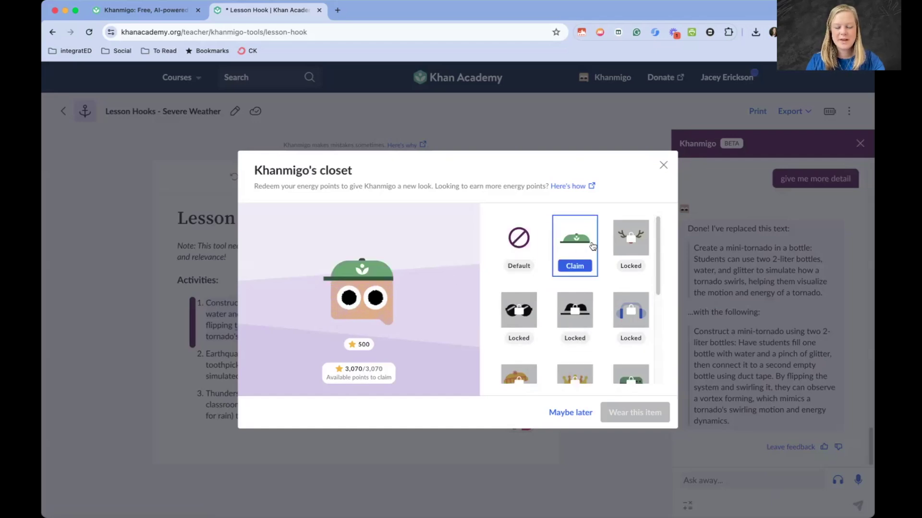
- Close the closet without claiming anything and go back to the Khanmigo Tools list
{"action": "left_click", "coordinate": [663, 165]}
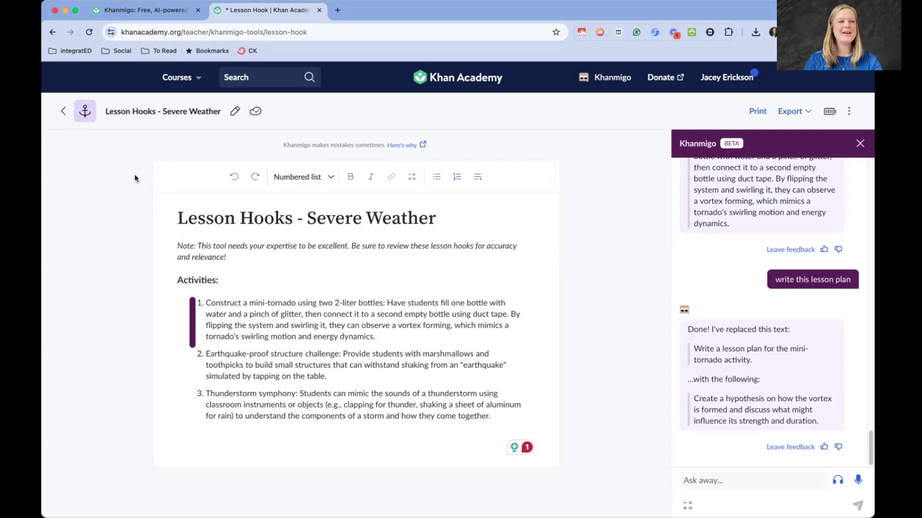
{"action": "left_click", "coordinate": [63, 111]}
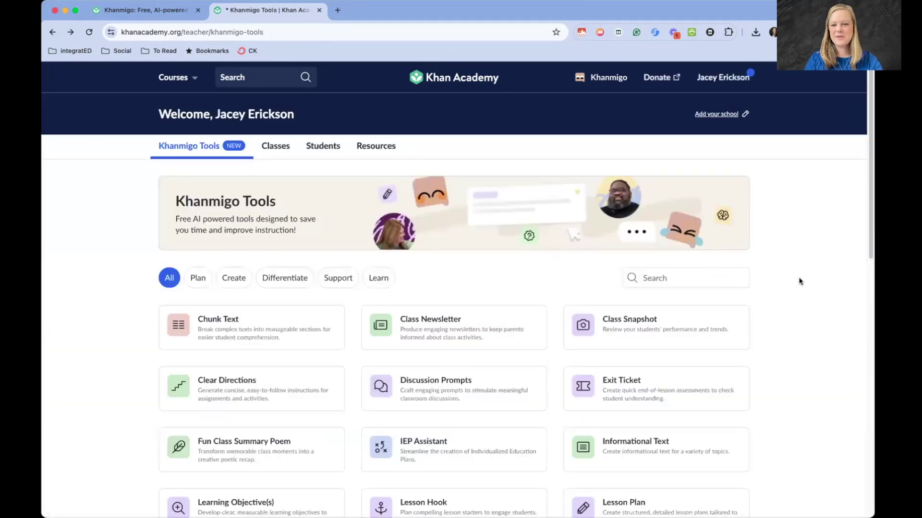
{"action": "scroll", "coordinate": [803, 244], "scroll_direction": "down", "scroll_amount": 4}
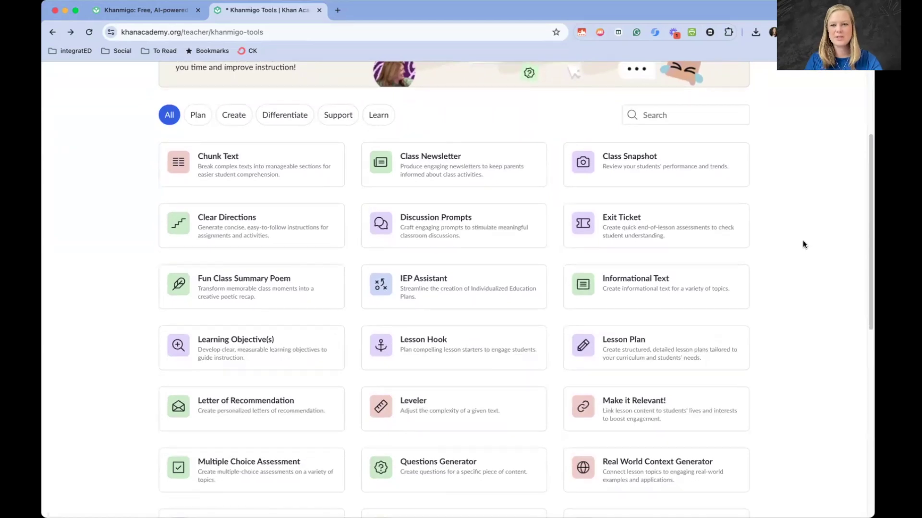
- Open Exit Ticket, acknowledge the notice, pick 1st grade and enter topic '3-D Shapes'
{"action": "left_click", "coordinate": [662, 238]}
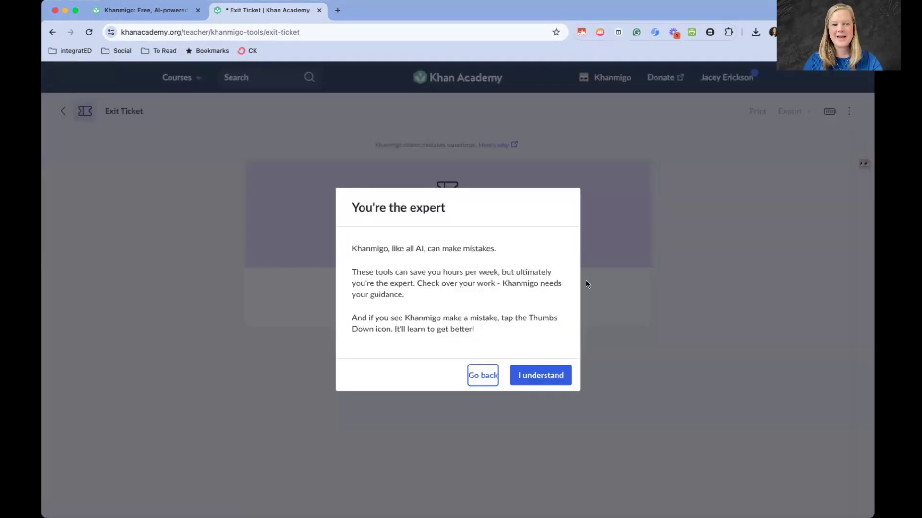
{"action": "left_click", "coordinate": [545, 375]}
{"action": "left_click", "coordinate": [536, 305]}
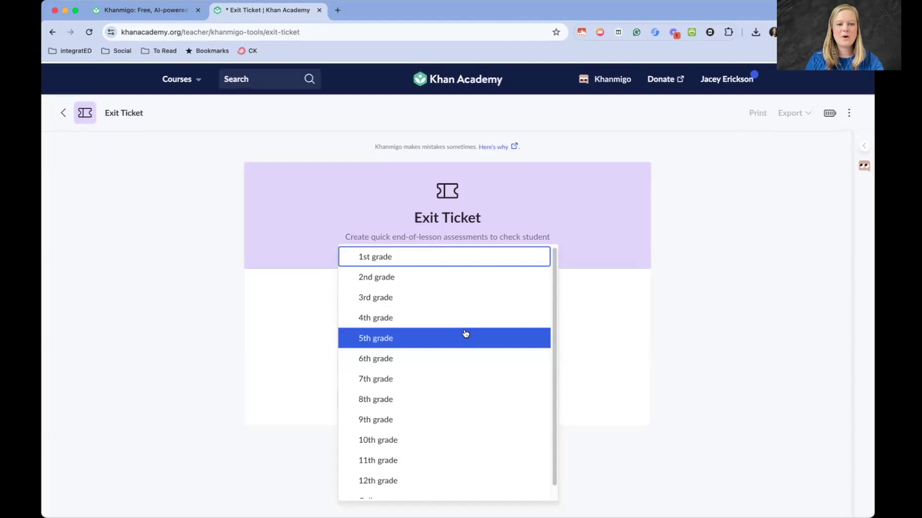
{"action": "left_click", "coordinate": [404, 257]}
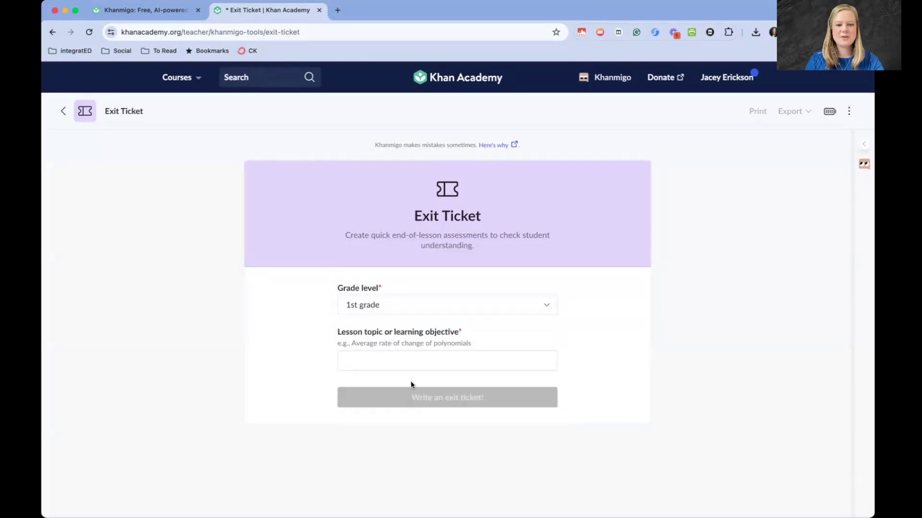
{"action": "left_click", "coordinate": [405, 361]}
{"action": "type", "text": "3-D Shapes"}
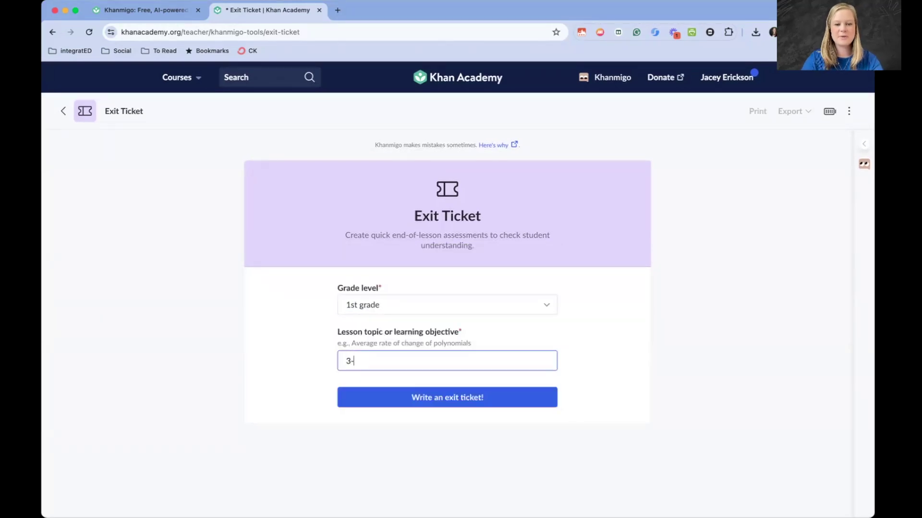
- Generate the 3-D Shapes exit ticket and have Khanmigo reword its Shape Hunt activity
{"action": "left_click", "coordinate": [453, 403]}
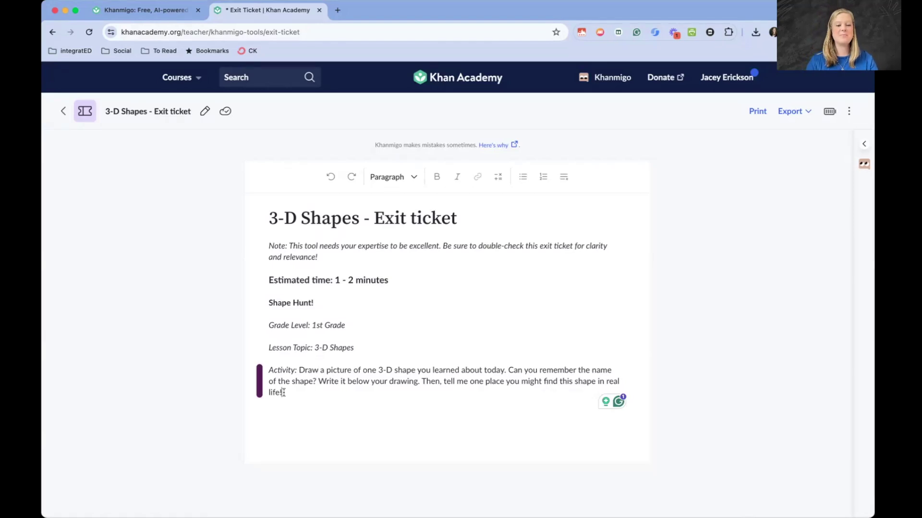
{"action": "left_click_drag", "start_coordinate": [282, 393], "coordinate": [269, 370]}
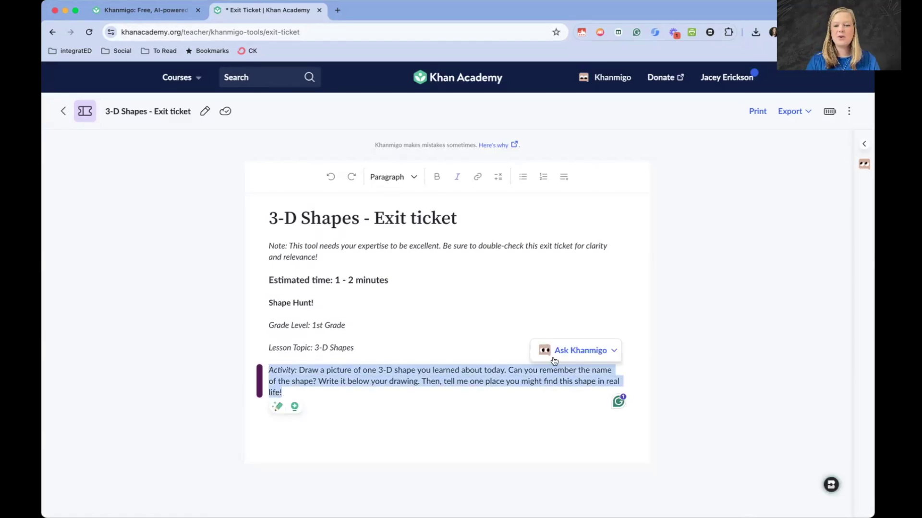
{"action": "left_click", "coordinate": [581, 351]}
{"action": "left_click", "coordinate": [578, 396]}
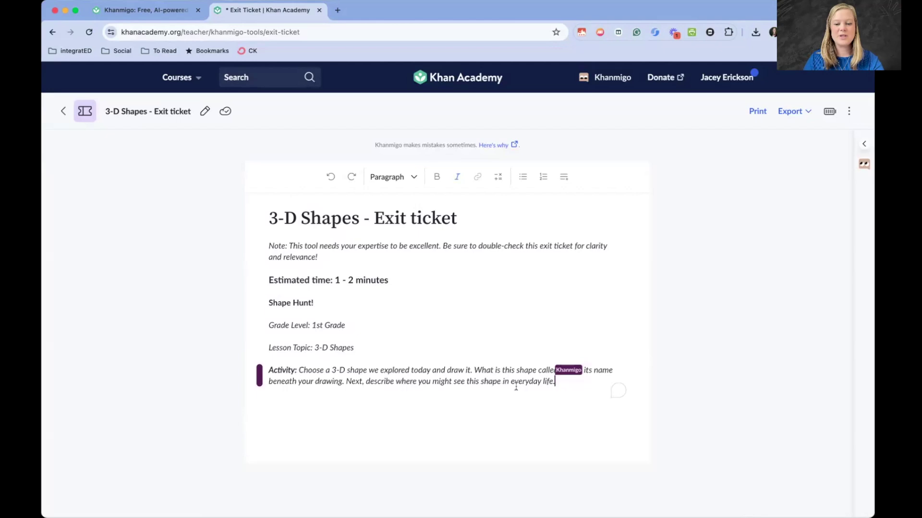
- Reselect the rewritten Activity paragraph and choose to make changes to it via Ask Khanmigo
{"action": "triple_click", "coordinate": [579, 384]}
{"action": "left_click", "coordinate": [575, 350]}
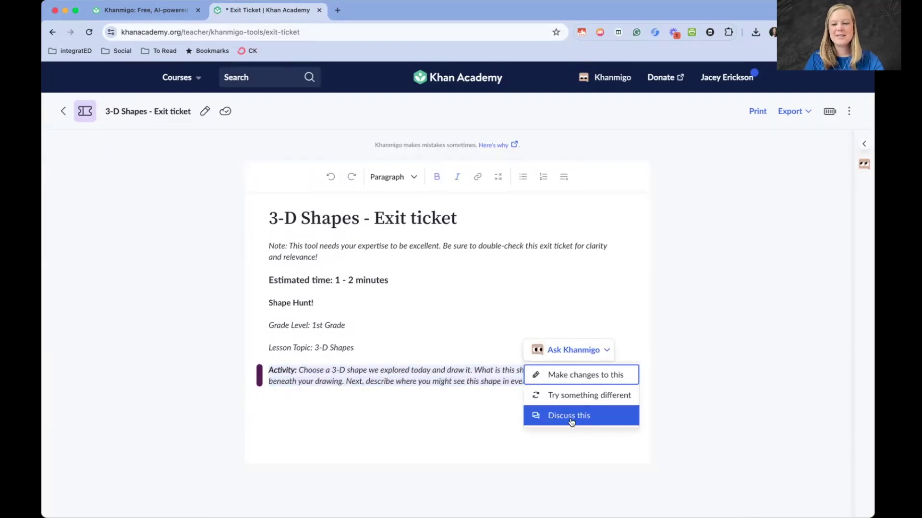
{"action": "left_click", "coordinate": [563, 381]}
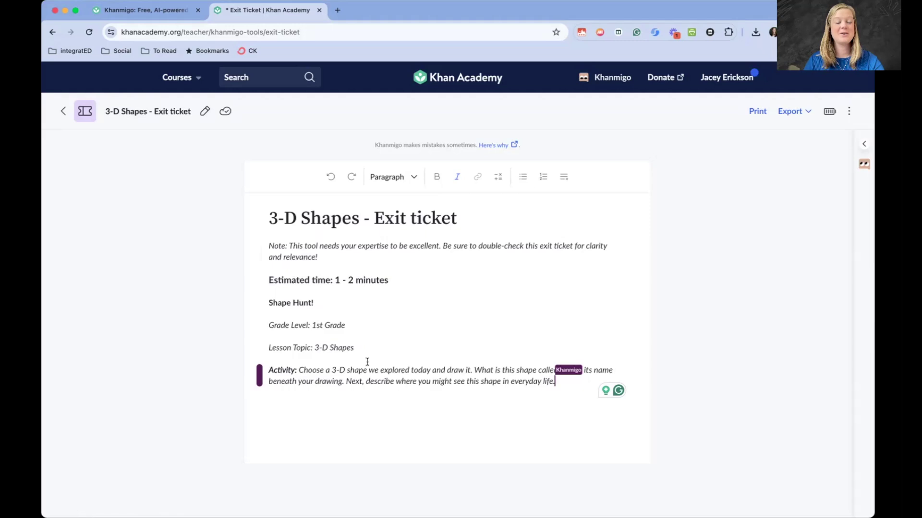
- Return to the Khanmigo tools list and open the Class Newsletter card
{"action": "left_click", "coordinate": [63, 111]}
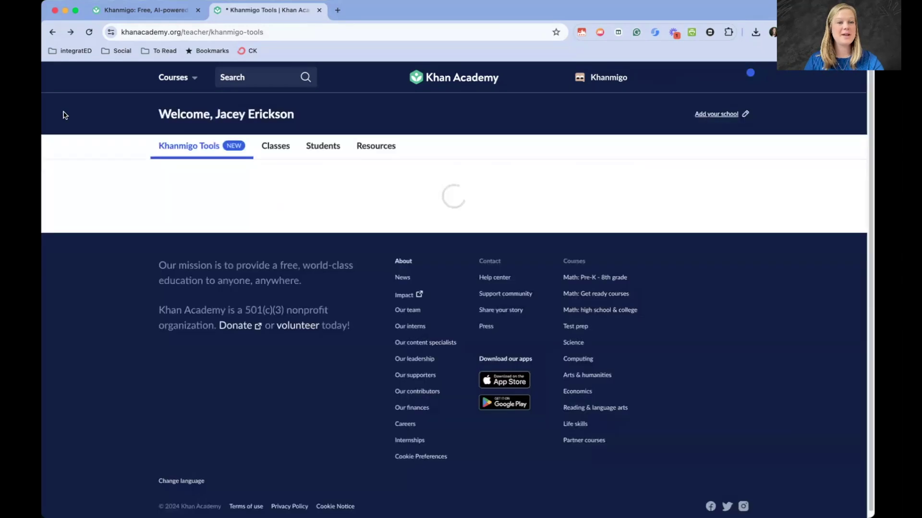
{"action": "scroll", "coordinate": [811, 269], "scroll_direction": "down", "scroll_amount": 3}
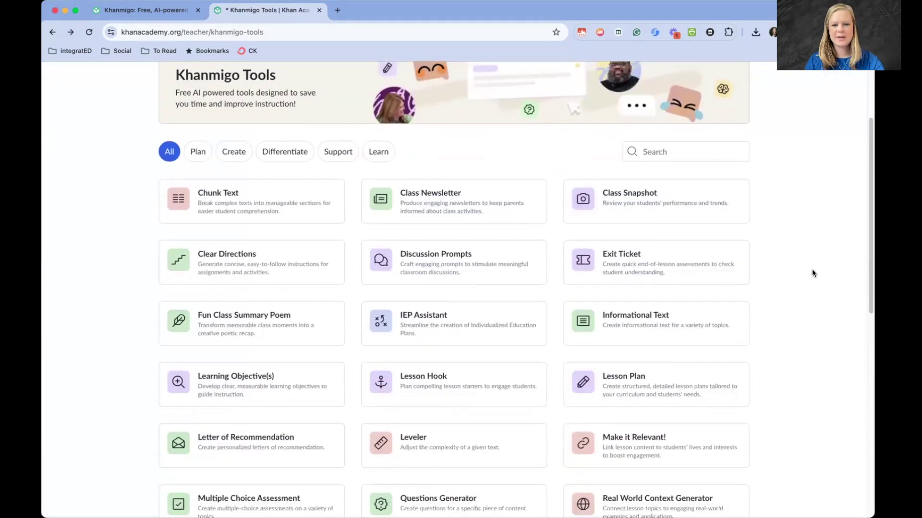
{"action": "scroll", "coordinate": [813, 273], "scroll_direction": "down", "scroll_amount": 3}
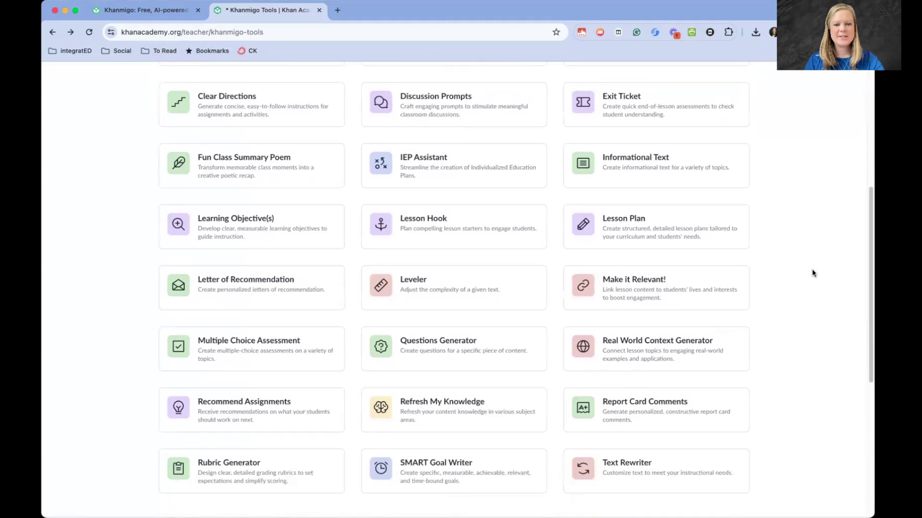
{"action": "scroll", "coordinate": [812, 272], "scroll_direction": "up", "scroll_amount": 4}
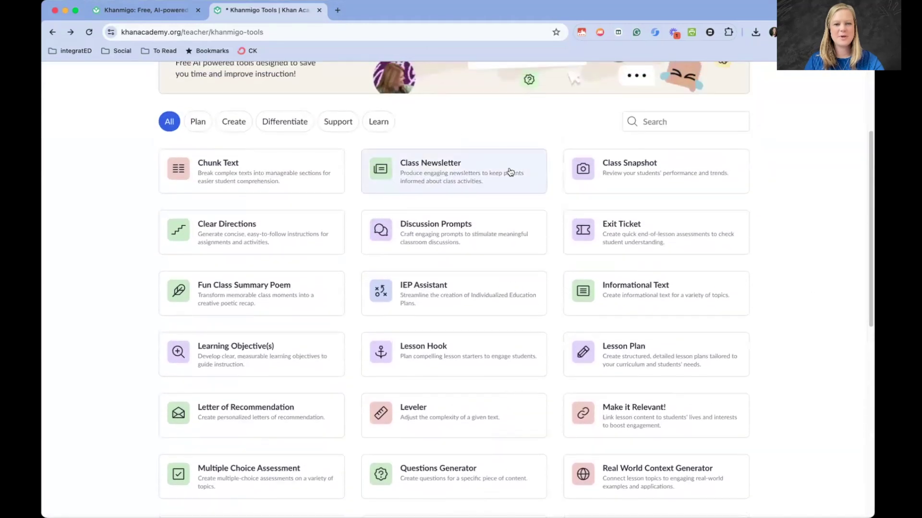
{"action": "left_click", "coordinate": [447, 183]}
- Dismiss the expert notice and enter the teacher's Computer Applications Class as the class name
{"action": "left_click", "coordinate": [541, 375]}
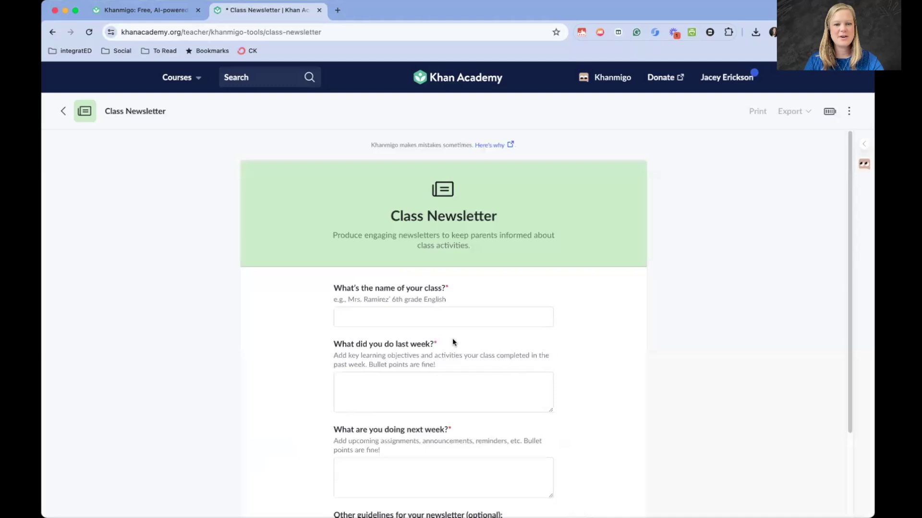
{"action": "left_click", "coordinate": [408, 320]}
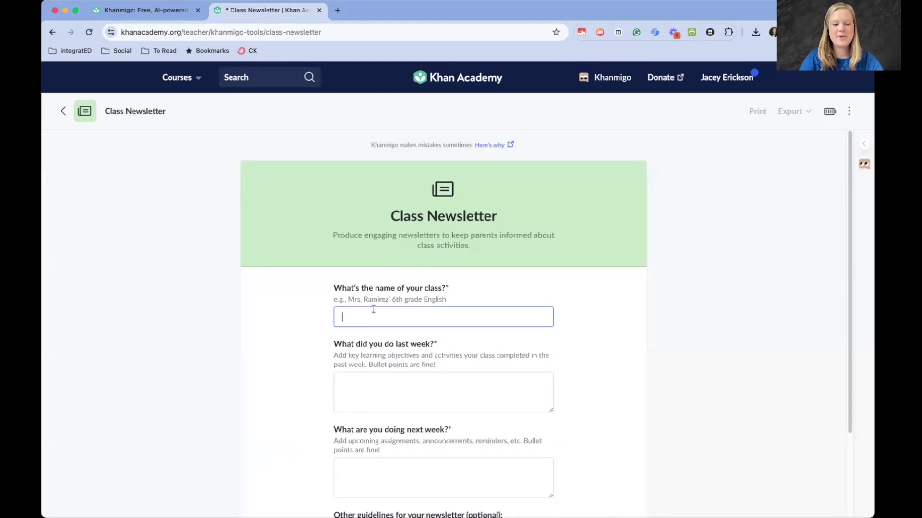
{"action": "type", "text": "Mrs. Smith's"}
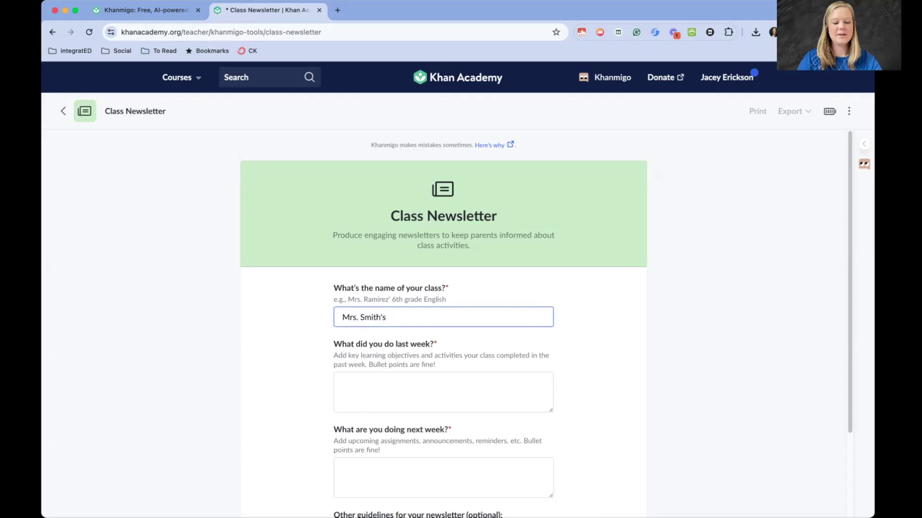
{"action": "type", "text": " Computer Applicatio"}
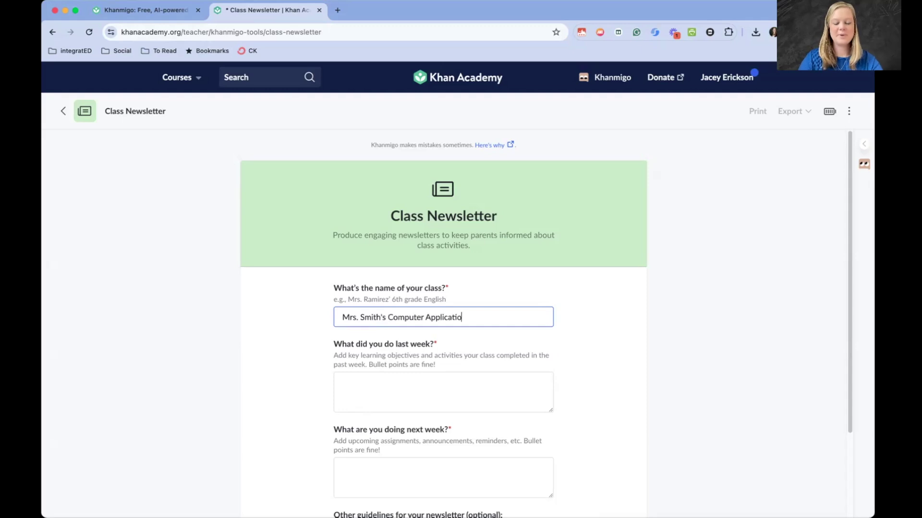
{"action": "type", "text": "ns Class"}
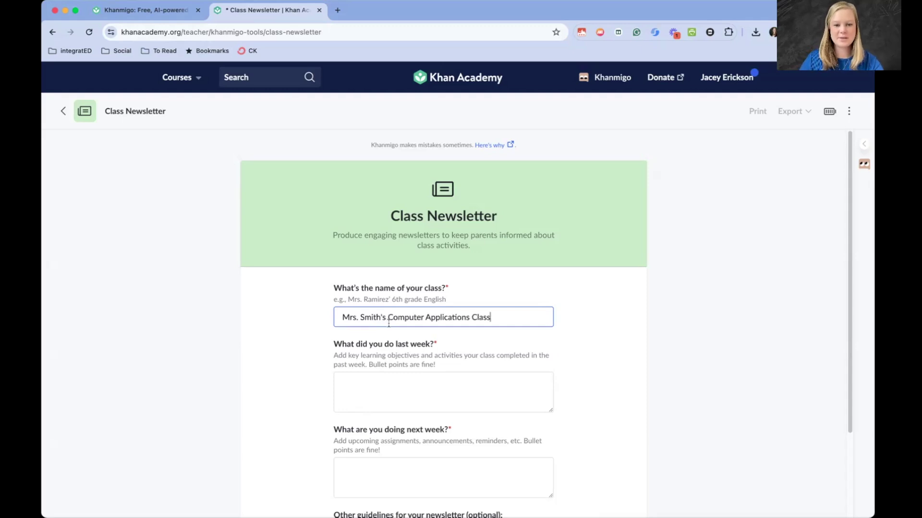
- Note that last week the class learned Microsoft Word and business-letter formatting
{"action": "left_click", "coordinate": [429, 391]}
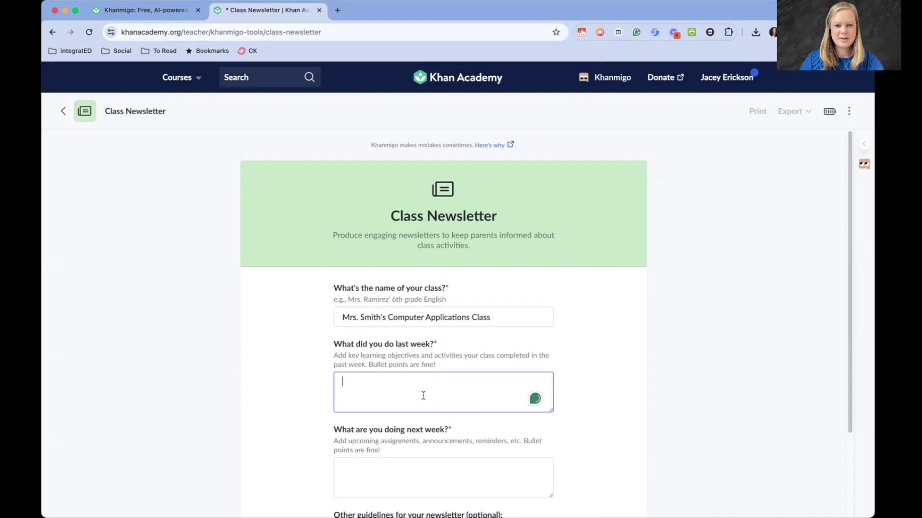
{"action": "scroll", "coordinate": [423, 396], "scroll_direction": "down", "scroll_amount": 3}
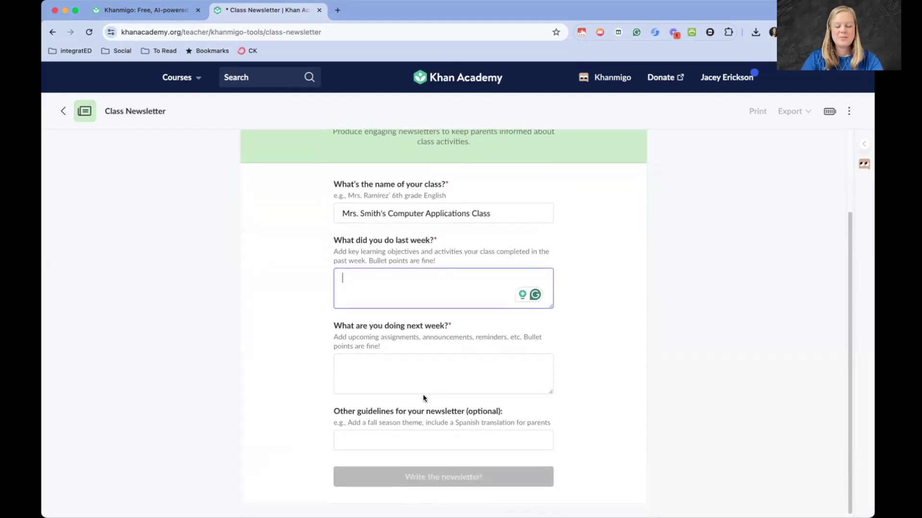
{"action": "type", "text": "We learned about "}
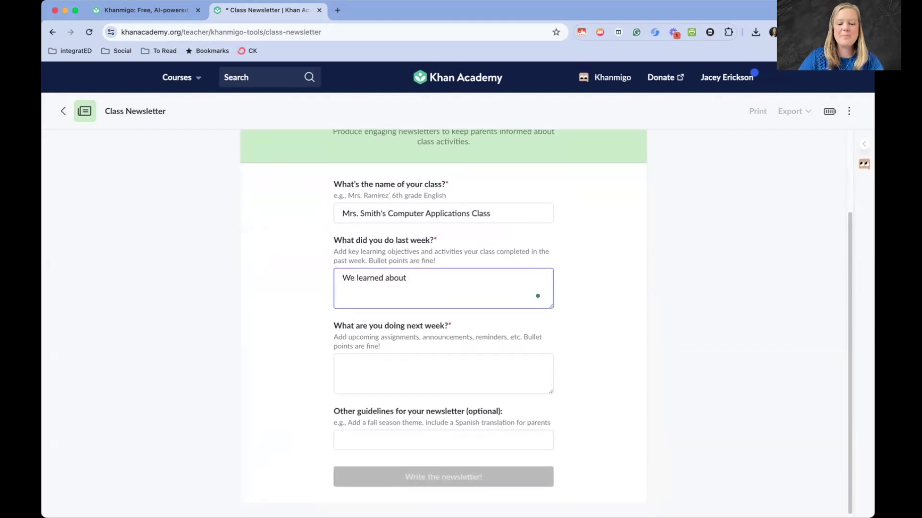
{"action": "type", "text": "micro"}
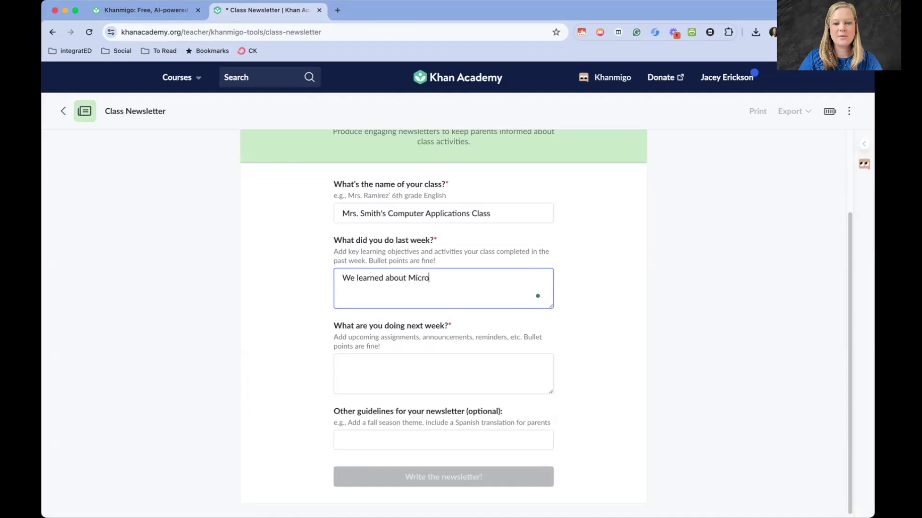
{"action": "type", "text": "soft Word and how to fo"}
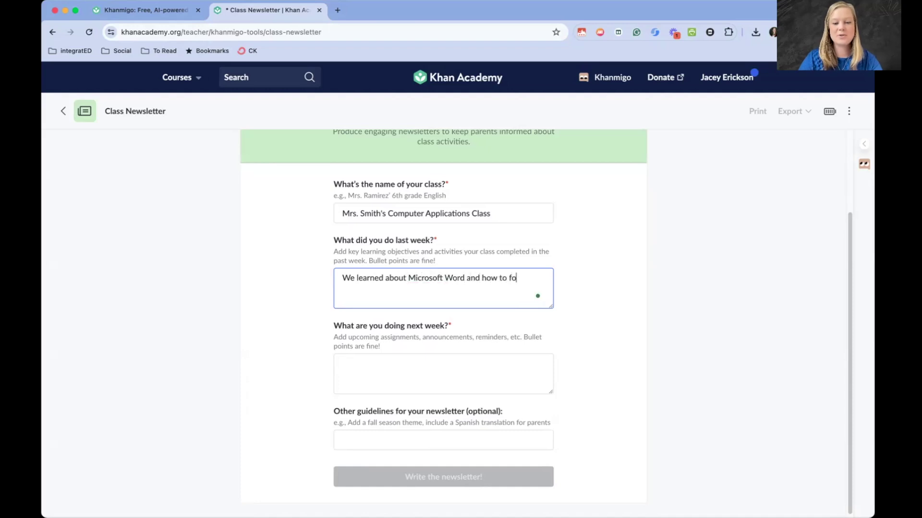
{"action": "type", "text": "mrat a"}
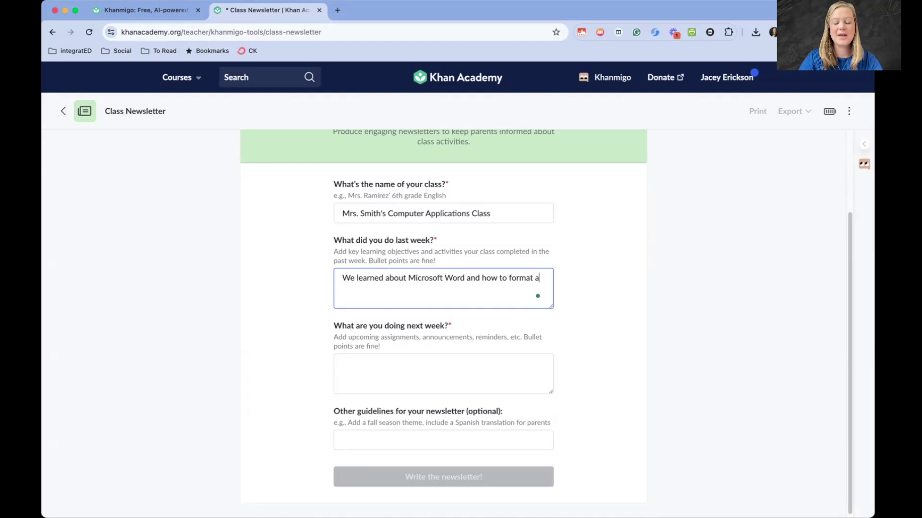
{"action": "type", "text": " business letter."}
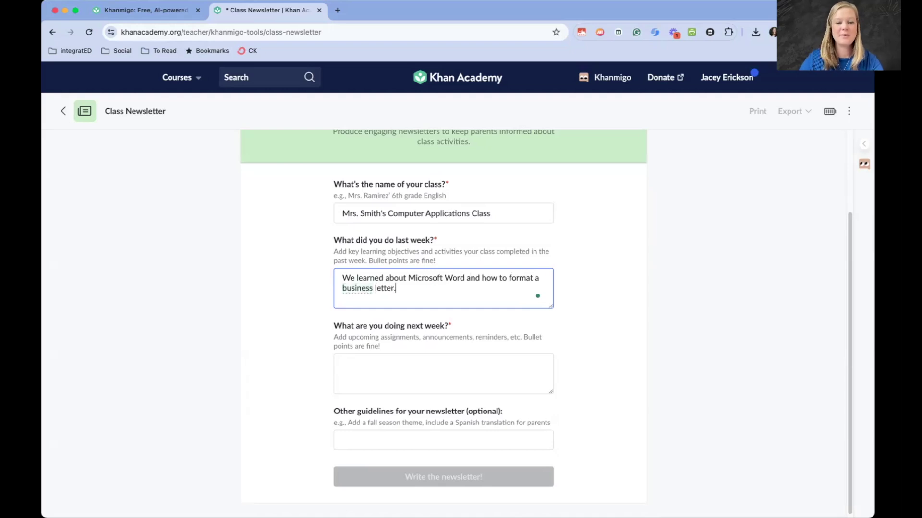
{"action": "left_click", "coordinate": [382, 364]}
- Describe next week: more Microsoft Word, conditional formatting, and a reminder not to leave computers in cars on winter nights
{"action": "type", "text": "We "}
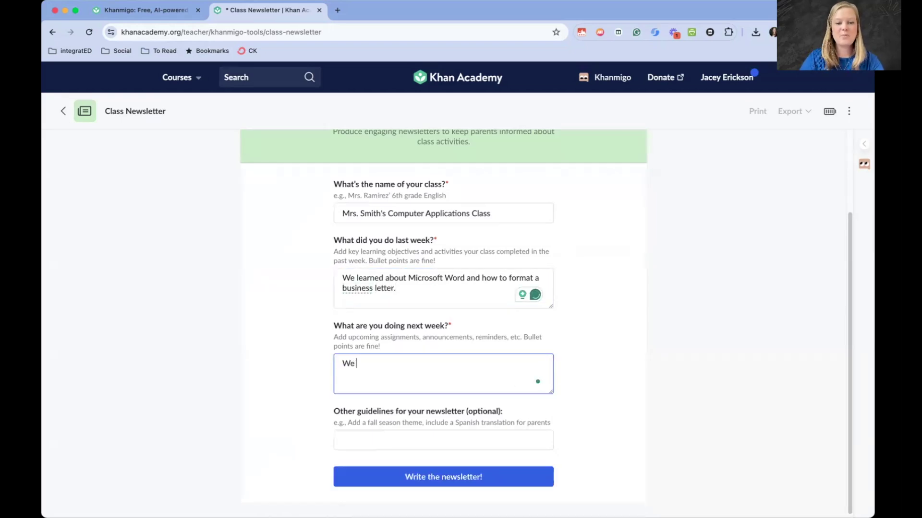
{"action": "type", "text": "continuing to learn"}
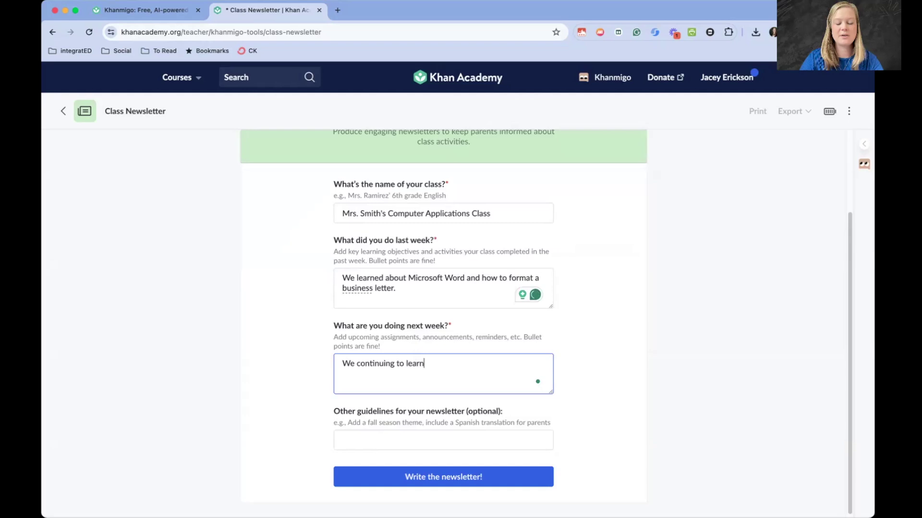
{"action": "type", "text": " about Mi"}
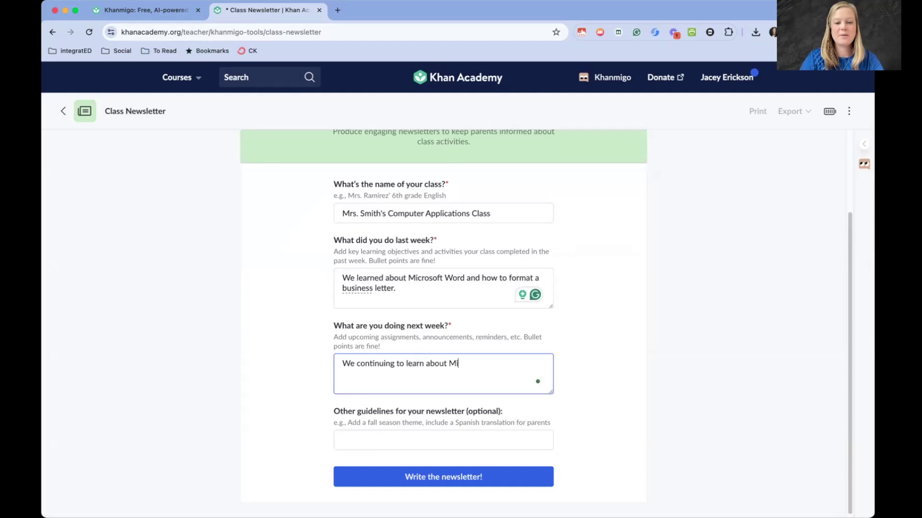
{"action": "type", "text": "crosoft Word and"}
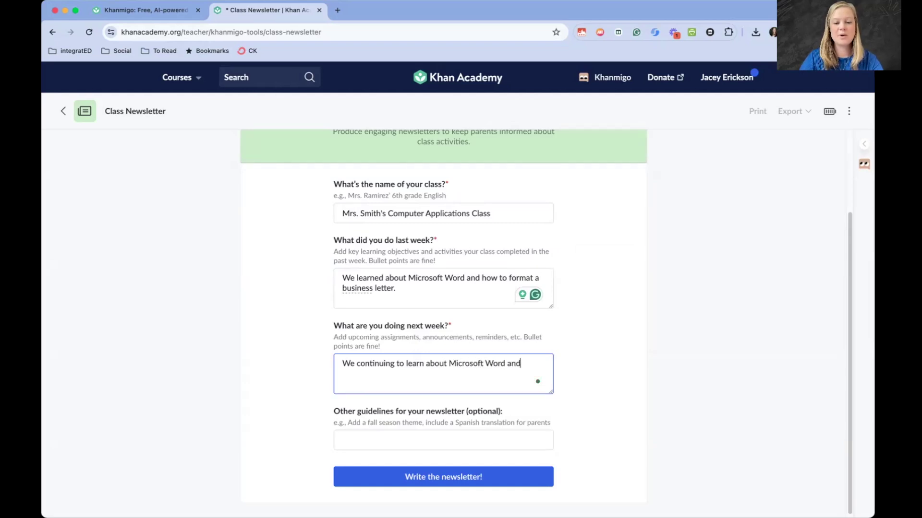
{"action": "type", "text": " will learn how to "}
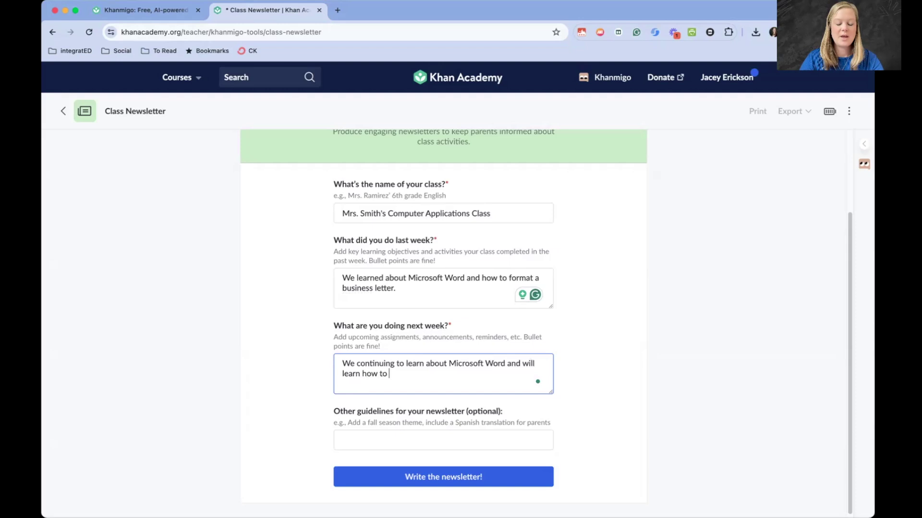
{"action": "type", "text": "use condition"}
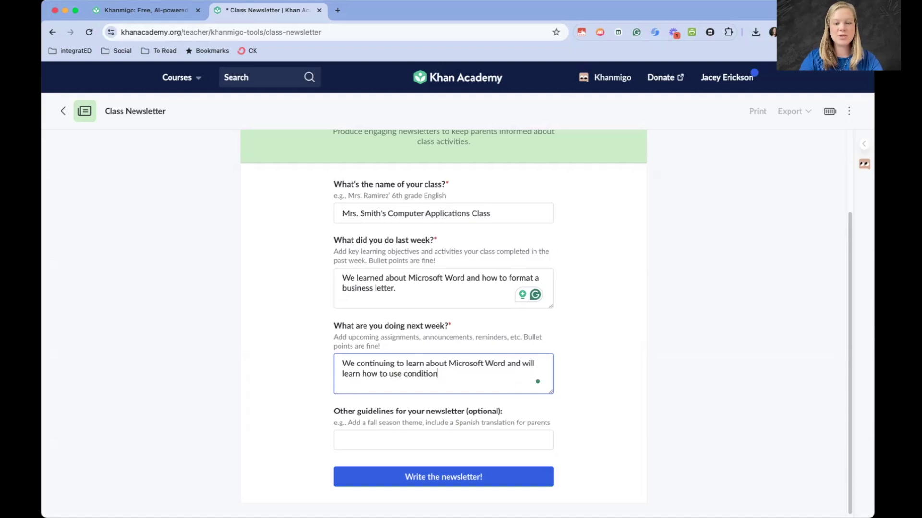
{"action": "type", "text": "al formating.  Please"}
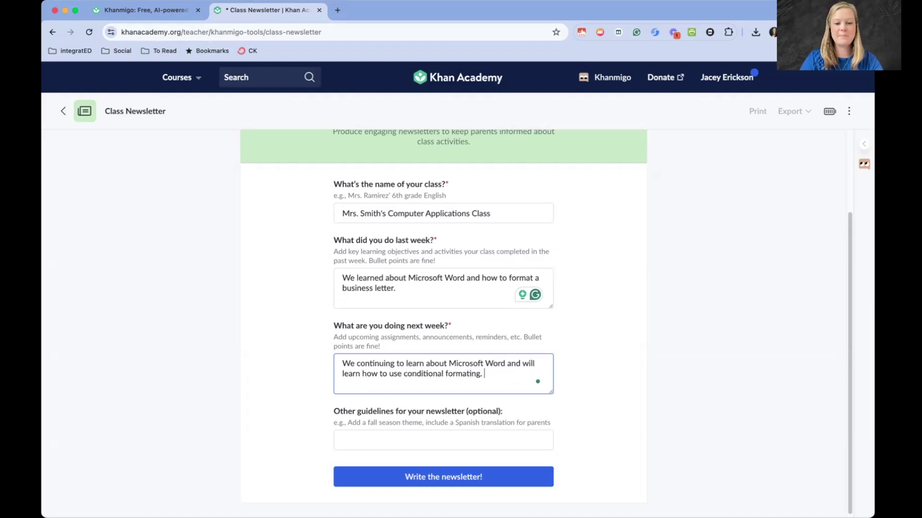
{"action": "key", "text": "Return"}
{"action": "key", "text": "Return"}
{"action": "type", "text": "Please r"}
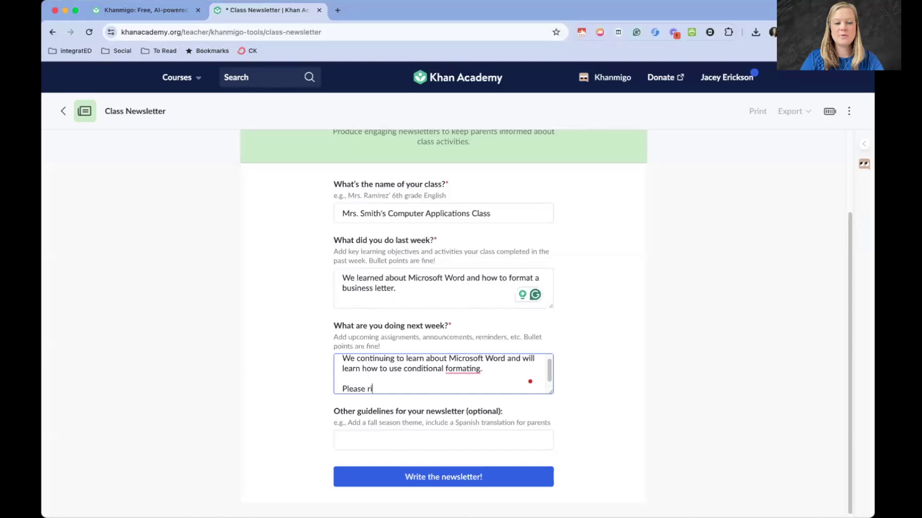
{"action": "type", "text": "emdin your"}
{"action": "key", "text": "BackSpace"}
{"action": "key", "text": "BackSpace"}
{"action": "key", "text": "BackSpace"}
{"action": "key", "text": "BackSpace"}
{"action": "key", "text": "BackSpace"}
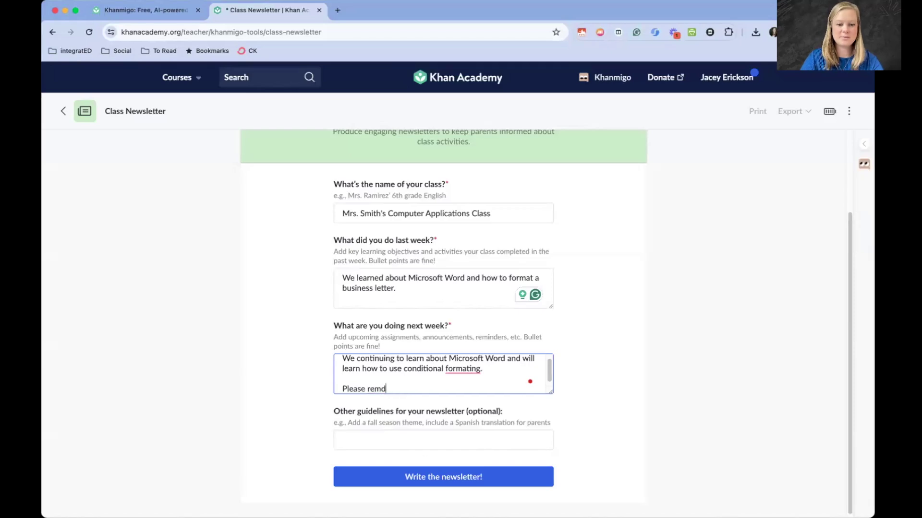
{"action": "type", "text": "ind your stude"}
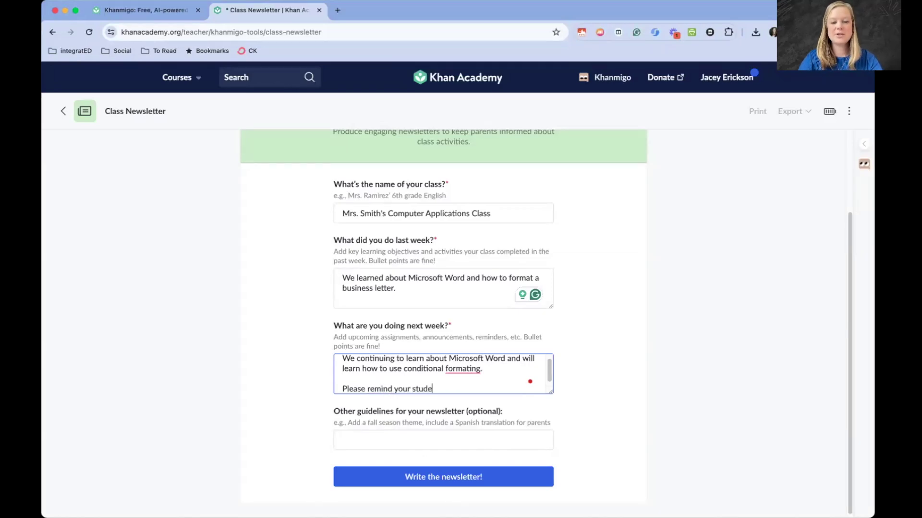
{"action": "type", "text": "nt"}
{"action": "left_click", "coordinate": [462, 370]}
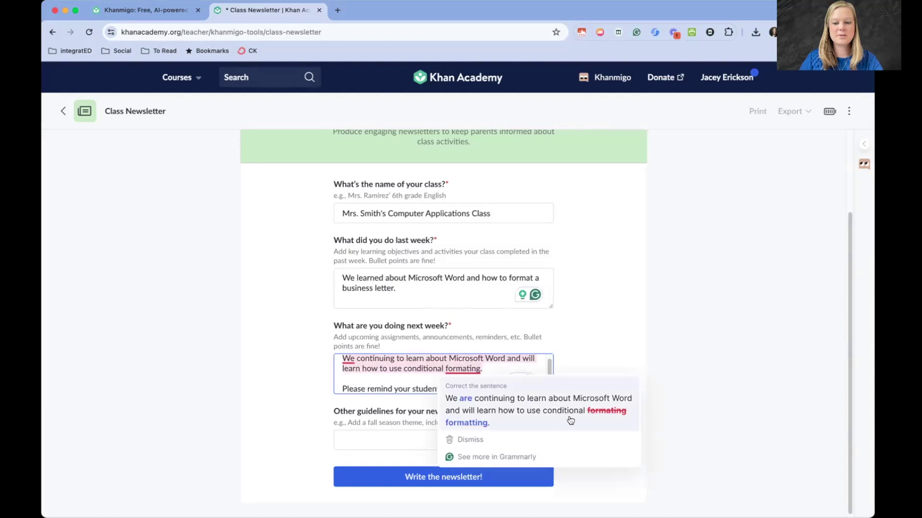
{"action": "left_click", "coordinate": [532, 418]}
{"action": "scroll", "coordinate": [462, 387], "scroll_direction": "down", "scroll_amount": 1}
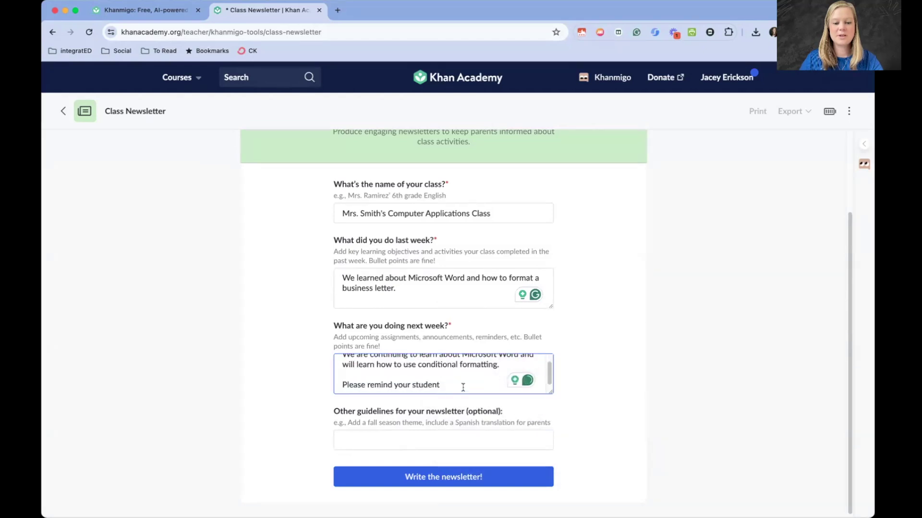
{"action": "type", "text": "s"}
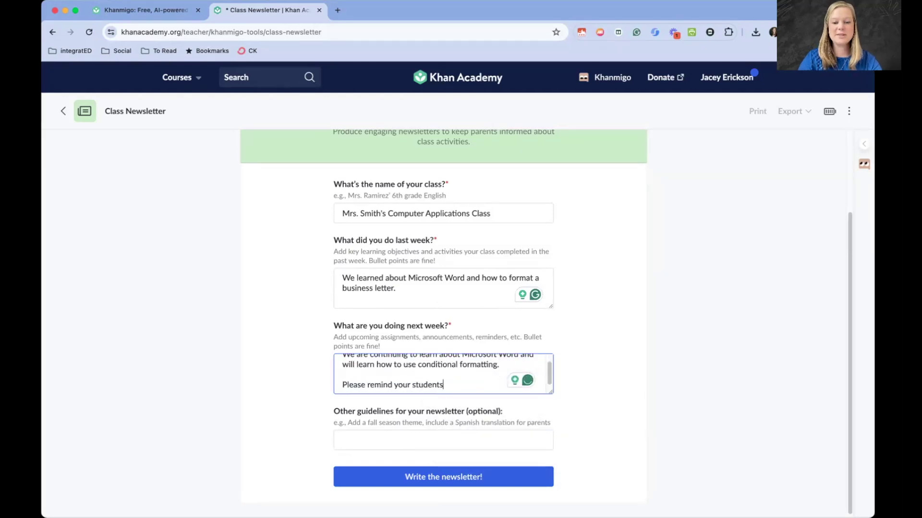
{"action": "type", "text": " to not leave th"}
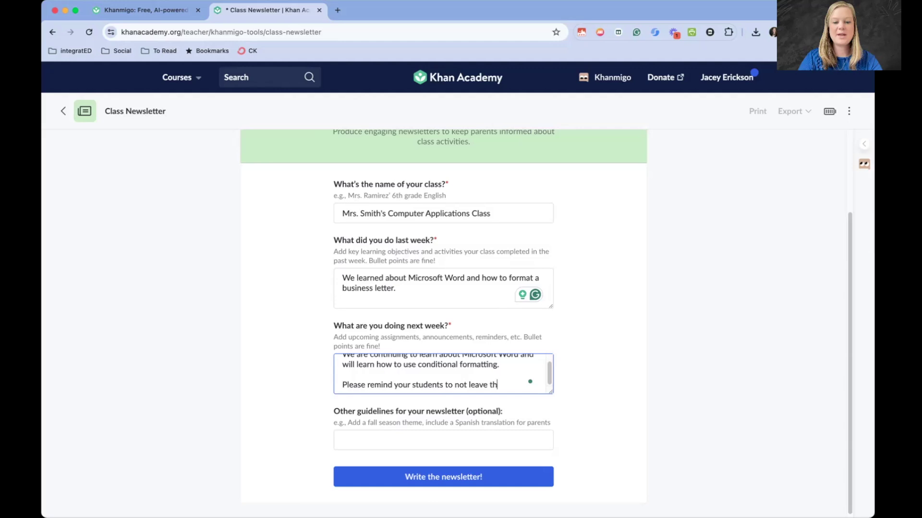
{"action": "type", "text": "eir computers  in their ca"}
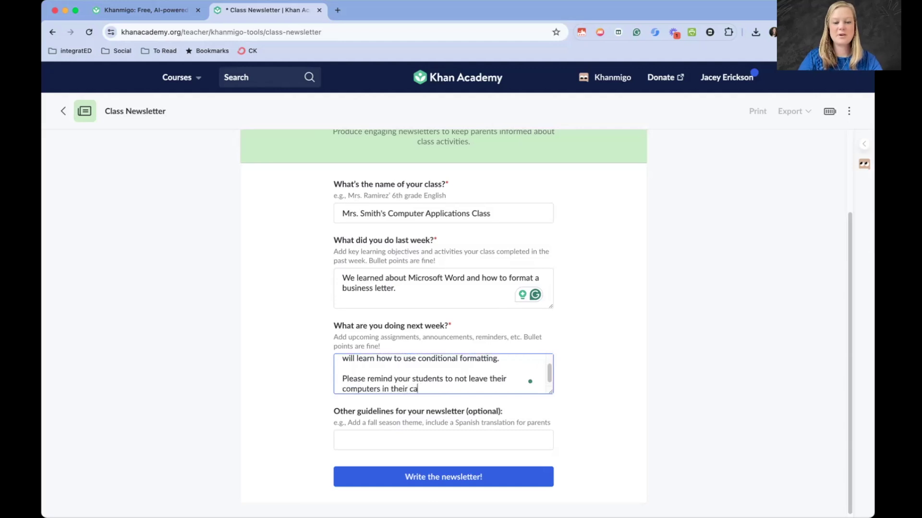
{"action": "type", "text": "rs at night"}
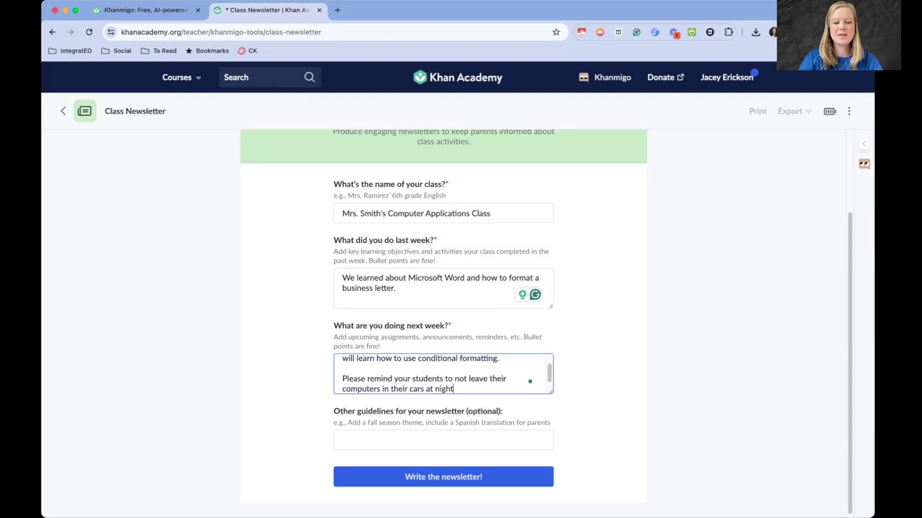
{"action": "type", "text": " in the winter."}
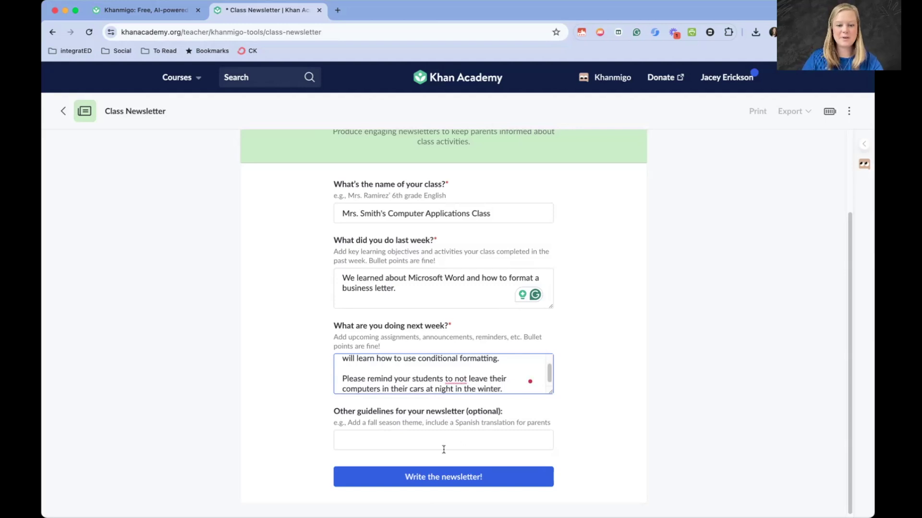
- Add 'Winter technology theme' as the extra guideline and correct 'to not' to 'not to'
{"action": "left_click", "coordinate": [443, 448]}
{"action": "type", "text": "Winter "}
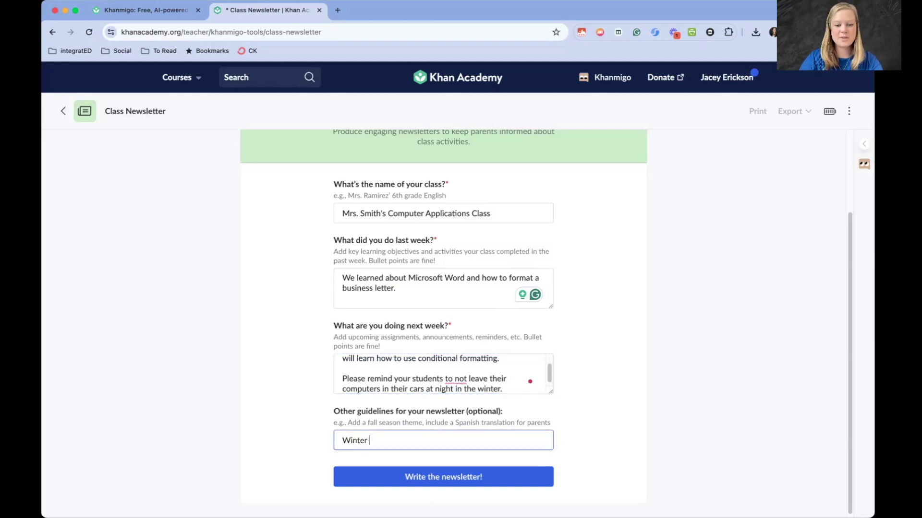
{"action": "type", "text": "technolgoy"}
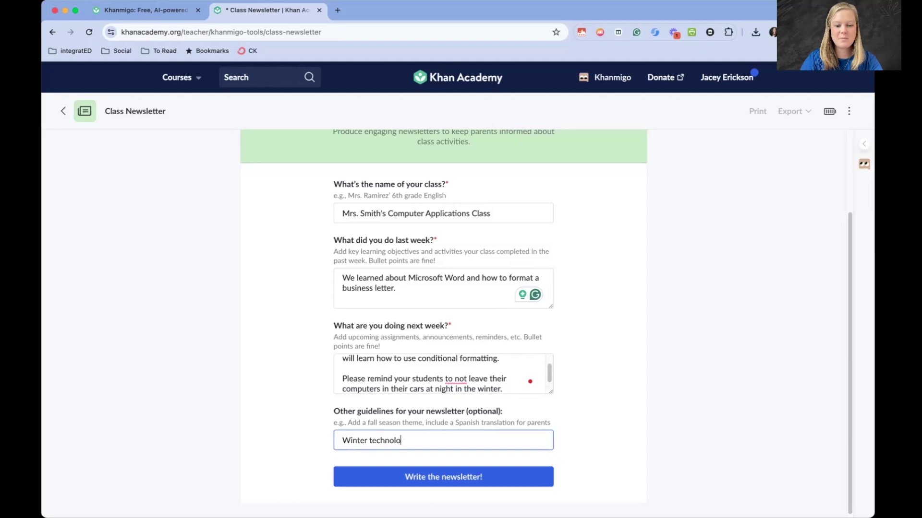
{"action": "type", "text": "gy theme"}
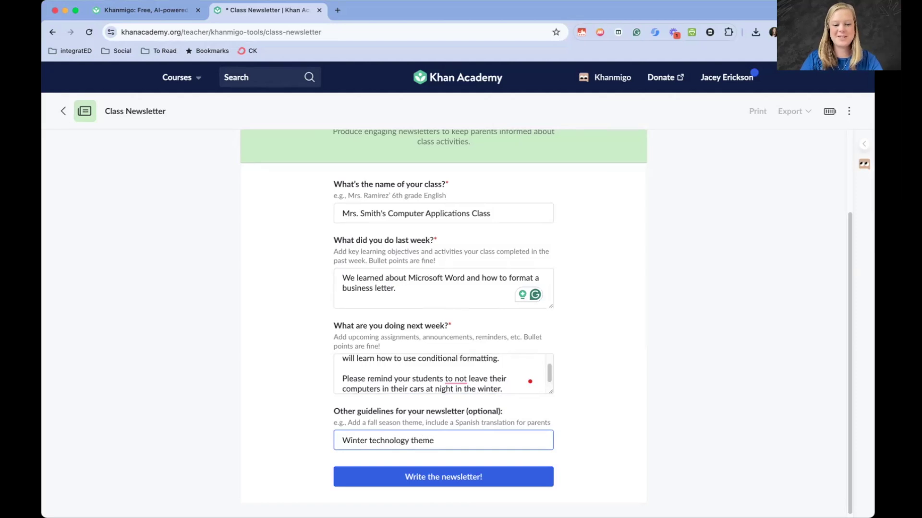
{"action": "left_click", "coordinate": [455, 379]}
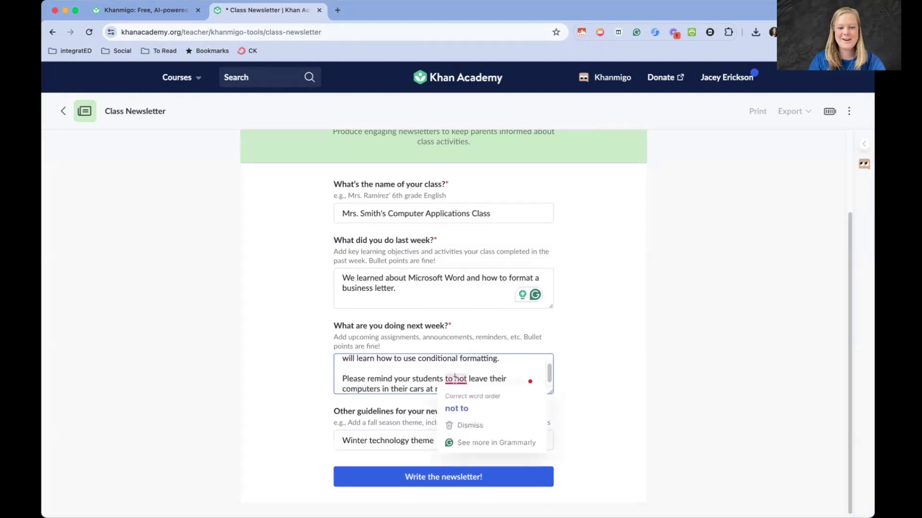
{"action": "left_click", "coordinate": [460, 410]}
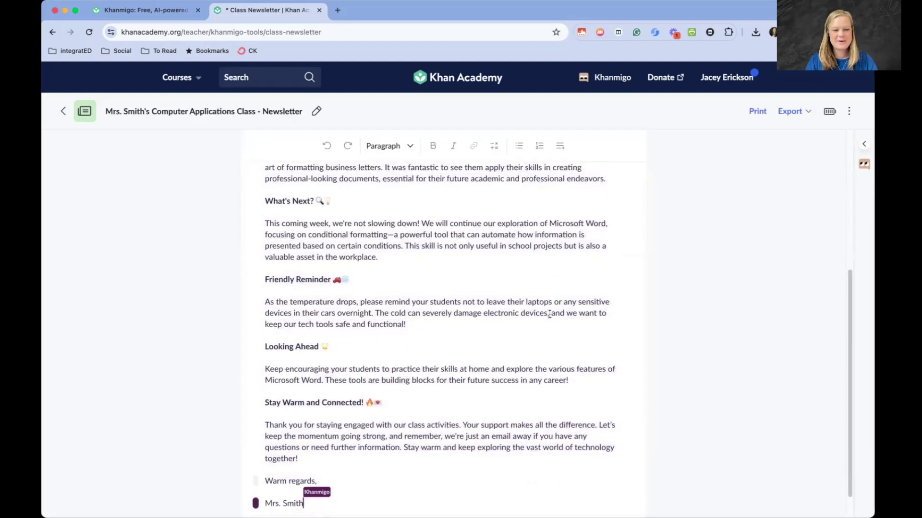
- Scroll through the generated Computer Applications newsletter to review its greeting, highlights and What's Next sections
{"action": "scroll", "coordinate": [549, 315], "scroll_direction": "up", "scroll_amount": 3}
{"action": "scroll", "coordinate": [550, 315], "scroll_direction": "up", "scroll_amount": 2}
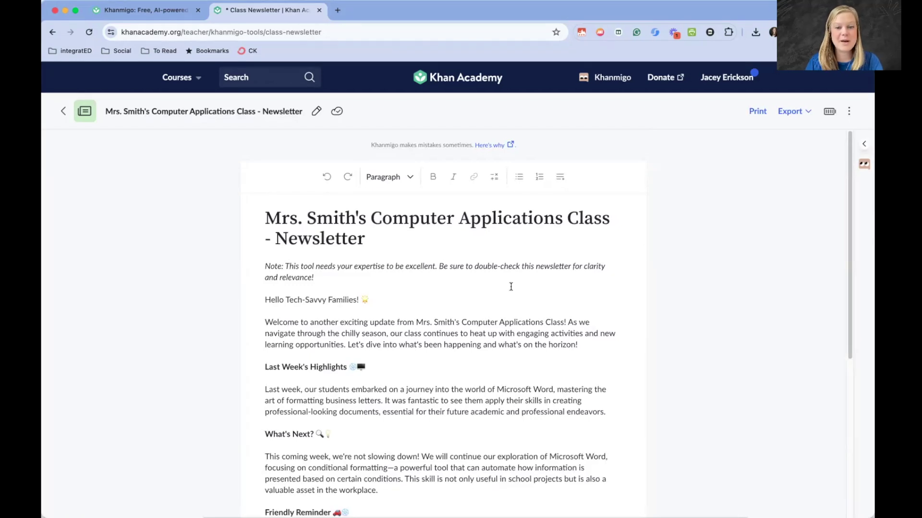
{"action": "scroll", "coordinate": [510, 287], "scroll_direction": "down", "scroll_amount": 3}
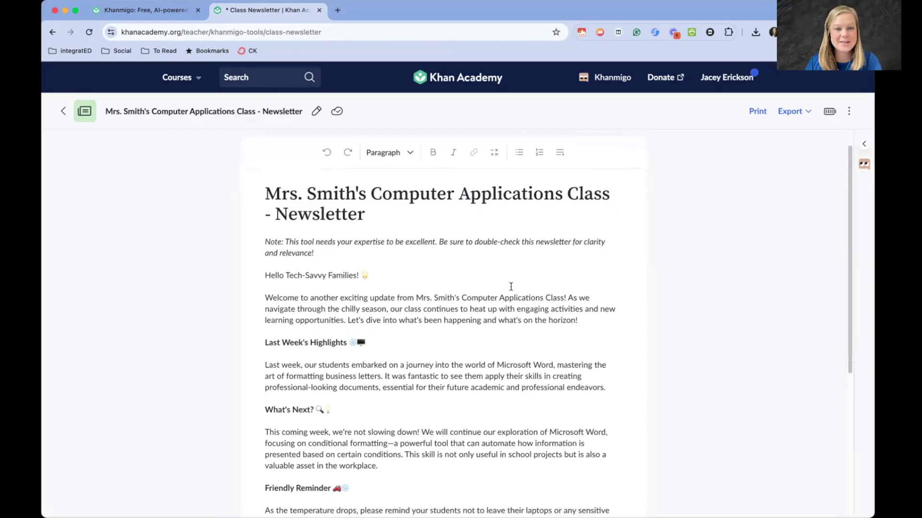
{"action": "scroll", "coordinate": [511, 286], "scroll_direction": "down", "scroll_amount": 3}
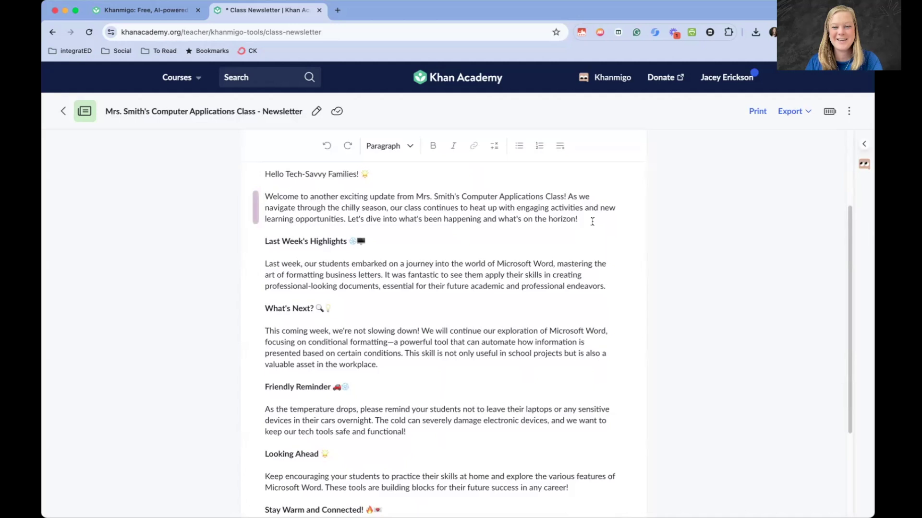
{"action": "scroll", "coordinate": [592, 220], "scroll_direction": "down", "scroll_amount": 3}
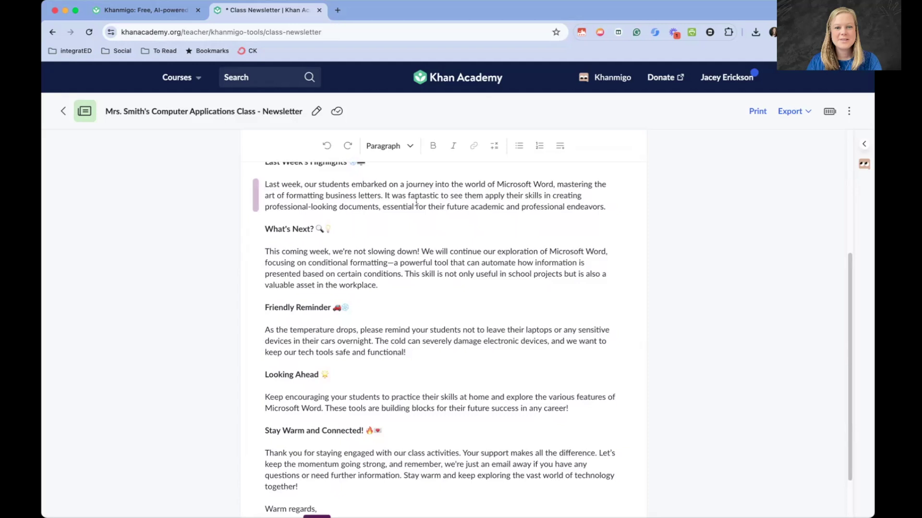
{"action": "scroll", "coordinate": [416, 203], "scroll_direction": "down", "scroll_amount": 2}
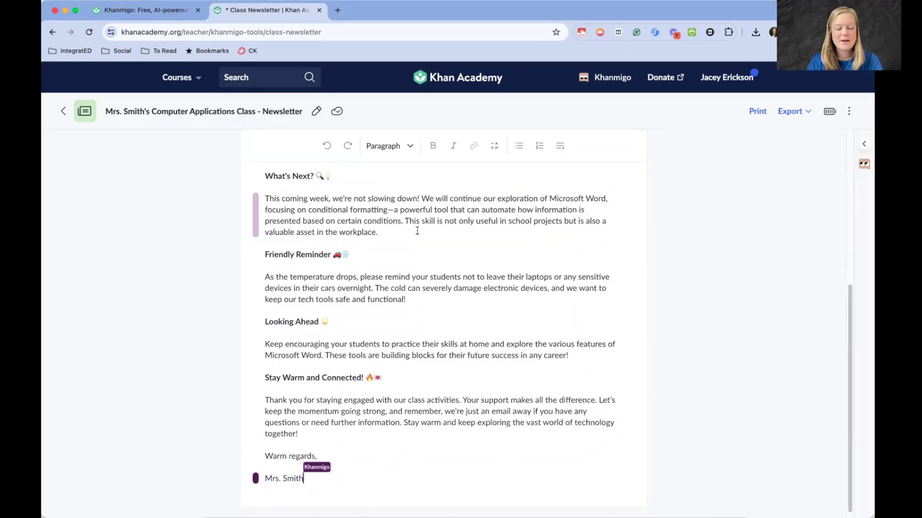
{"action": "scroll", "coordinate": [417, 231], "scroll_direction": "down", "scroll_amount": 1}
{"action": "left_click_drag", "start_coordinate": [379, 228], "coordinate": [311, 226]}
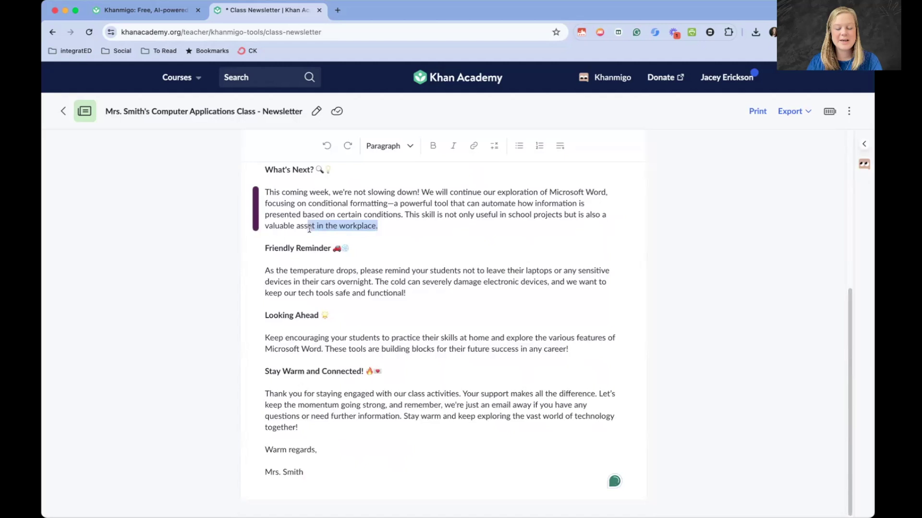
{"action": "left_click", "coordinate": [432, 228]}
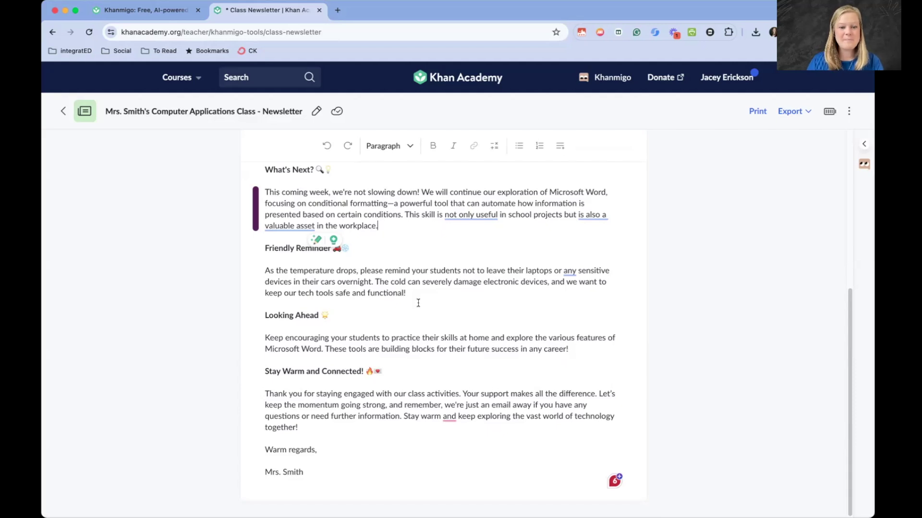
{"action": "scroll", "coordinate": [463, 428], "scroll_direction": "up", "scroll_amount": 3}
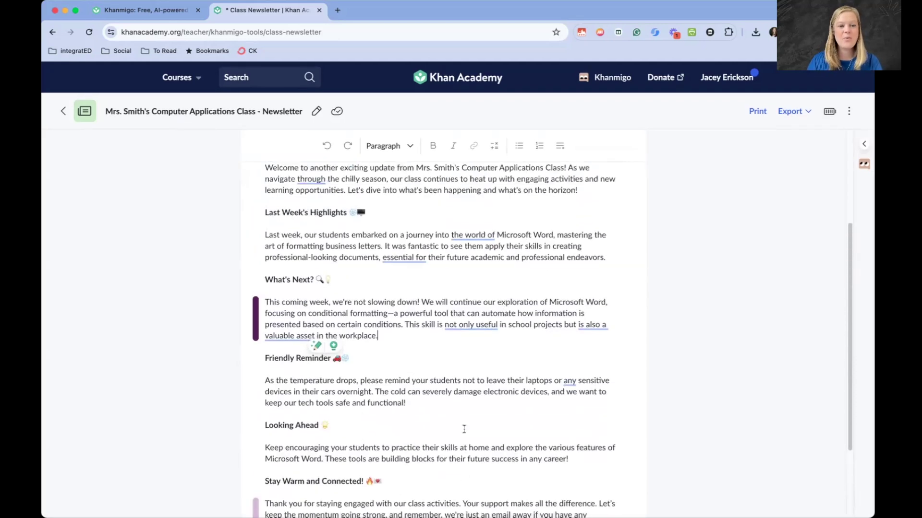
{"action": "scroll", "coordinate": [463, 429], "scroll_direction": "up", "scroll_amount": 3}
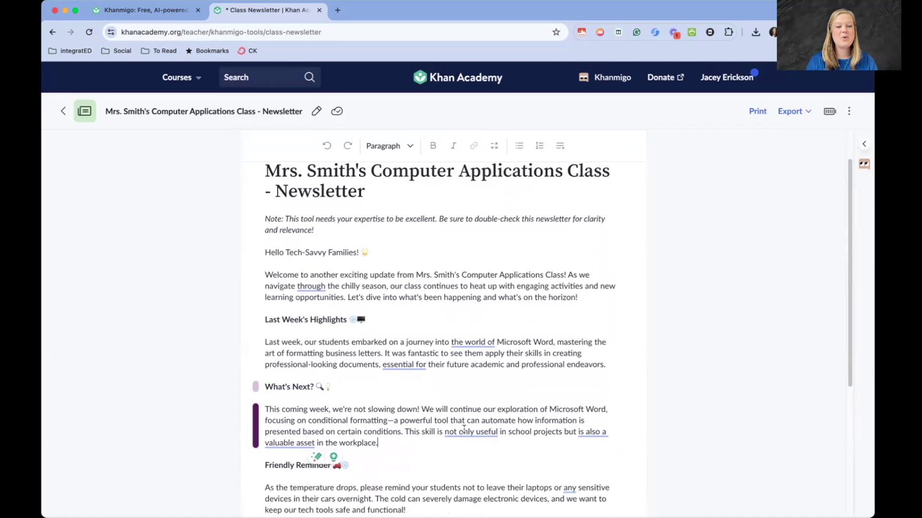
- Have Ask Khanmigo rewrite the Last Week paragraph, then review the updated newsletter
{"action": "left_click", "coordinate": [253, 353]}
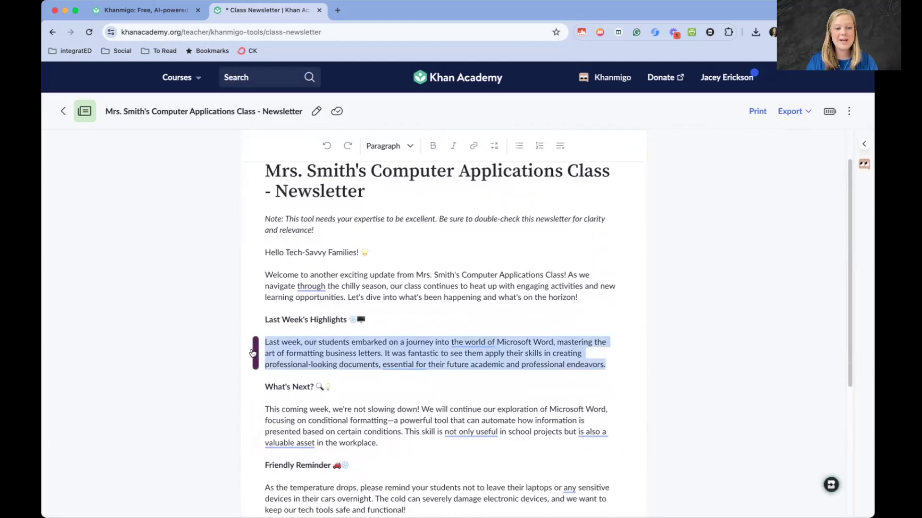
{"action": "left_click", "coordinate": [568, 323]}
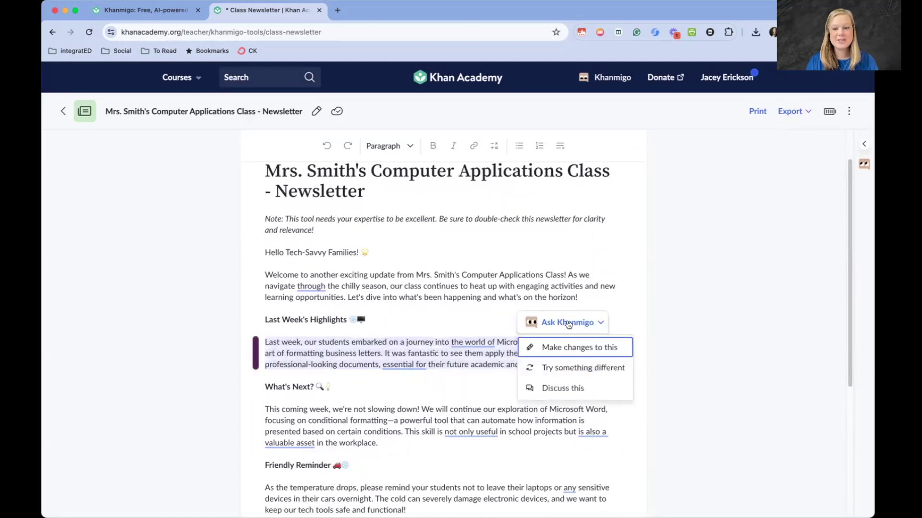
{"action": "left_click", "coordinate": [576, 374]}
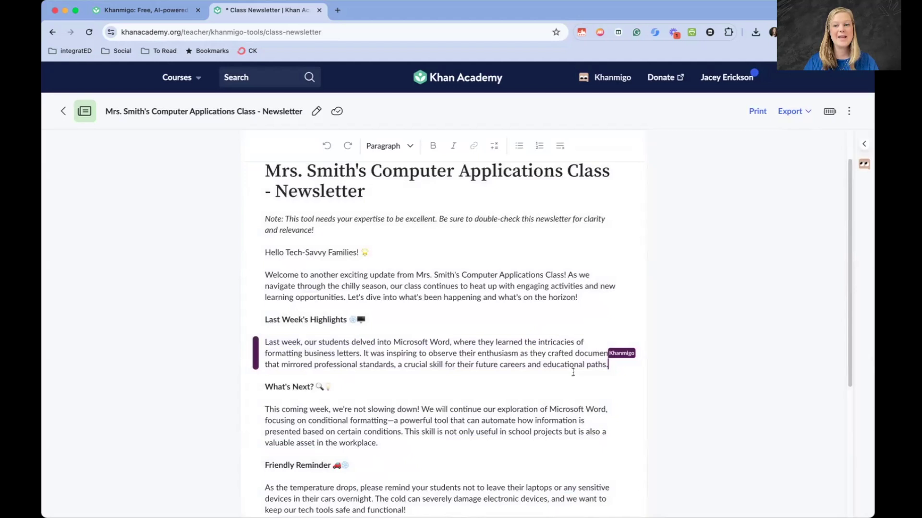
{"action": "scroll", "coordinate": [695, 267], "scroll_direction": "up", "scroll_amount": 2}
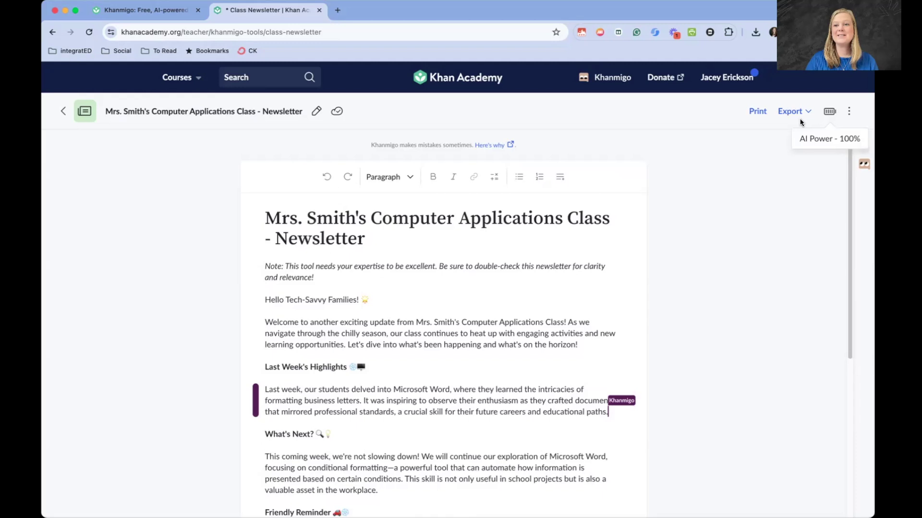
{"action": "scroll", "coordinate": [490, 248], "scroll_direction": "down", "scroll_amount": 5}
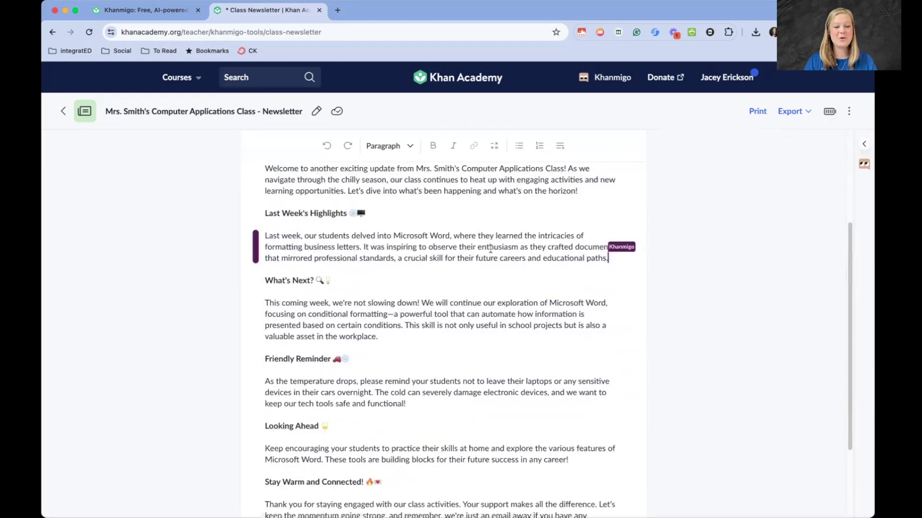
{"action": "scroll", "coordinate": [490, 248], "scroll_direction": "up", "scroll_amount": 5}
{"action": "left_click", "coordinate": [362, 300]}
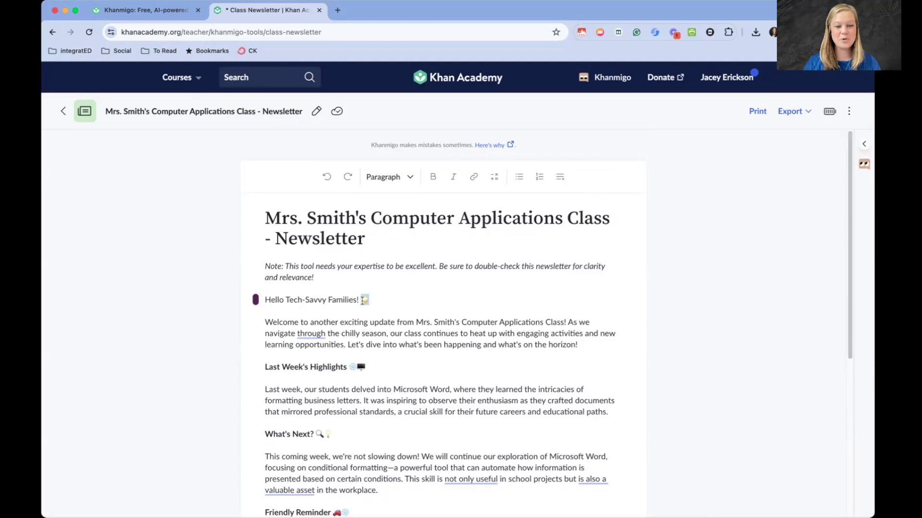
{"action": "scroll", "coordinate": [379, 362], "scroll_direction": "down", "scroll_amount": 5}
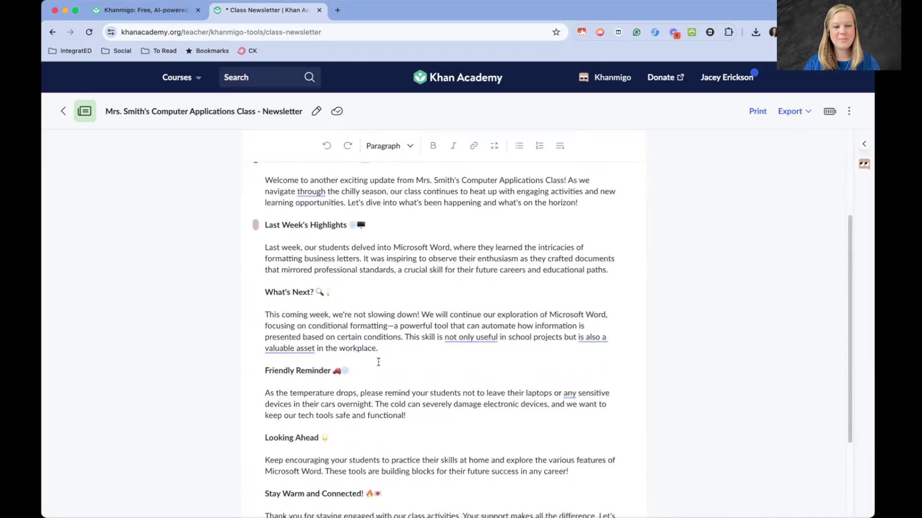
{"action": "scroll", "coordinate": [378, 362], "scroll_direction": "up", "scroll_amount": 2}
{"action": "scroll", "coordinate": [378, 362], "scroll_direction": "up", "scroll_amount": 3}
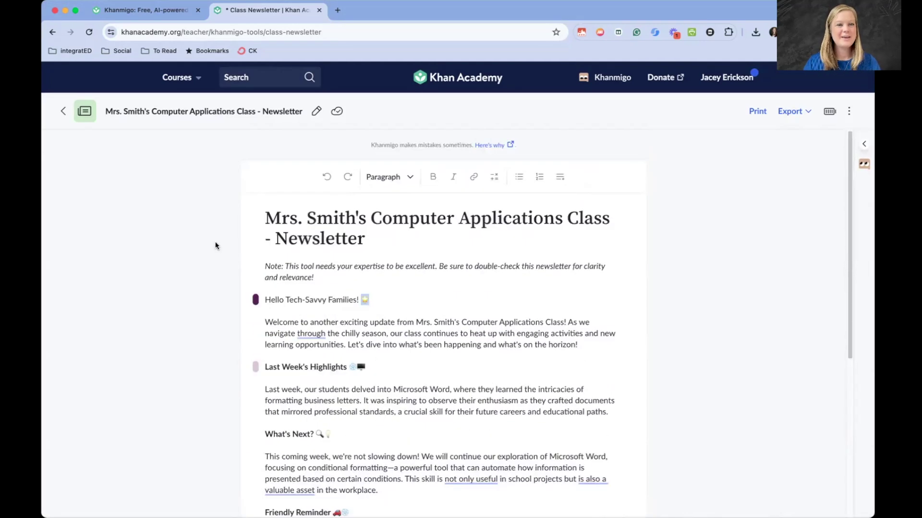
- Go back to Khanmigo Tools and open the Rubric Generator card
{"action": "left_click", "coordinate": [66, 112]}
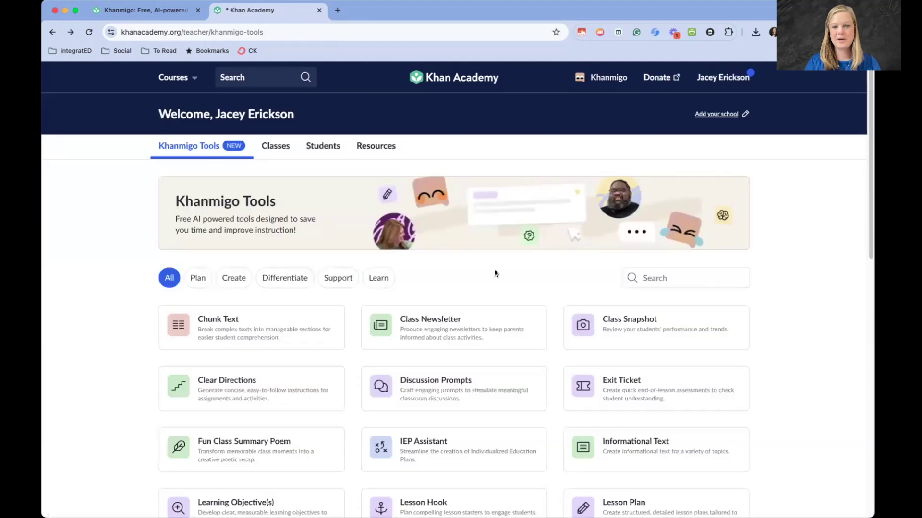
{"action": "scroll", "coordinate": [484, 247], "scroll_direction": "down", "scroll_amount": 3}
{"action": "scroll", "coordinate": [484, 247], "scroll_direction": "down", "scroll_amount": 1}
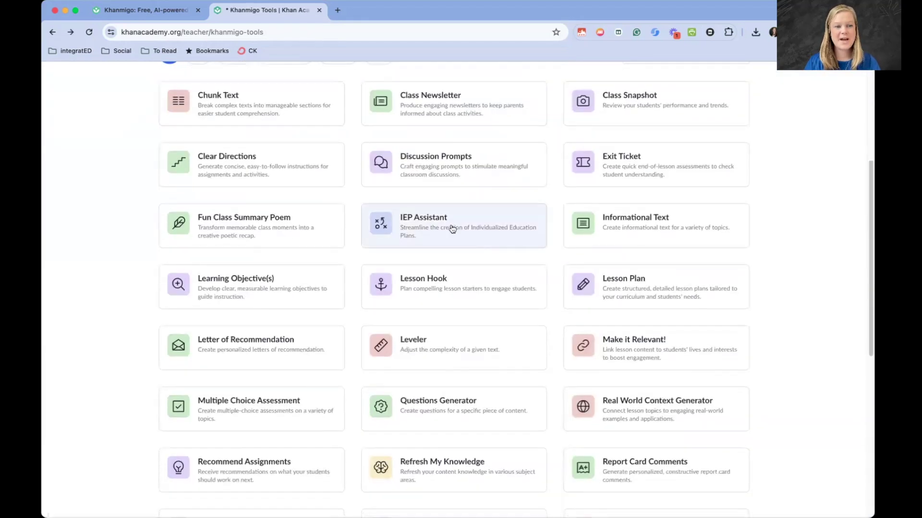
{"action": "scroll", "coordinate": [450, 229], "scroll_direction": "down", "scroll_amount": 3}
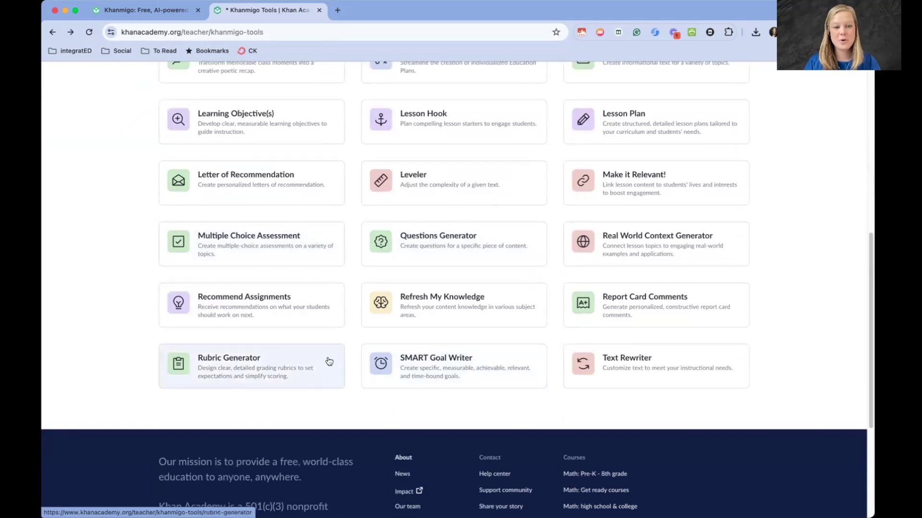
{"action": "left_click", "coordinate": [303, 373]}
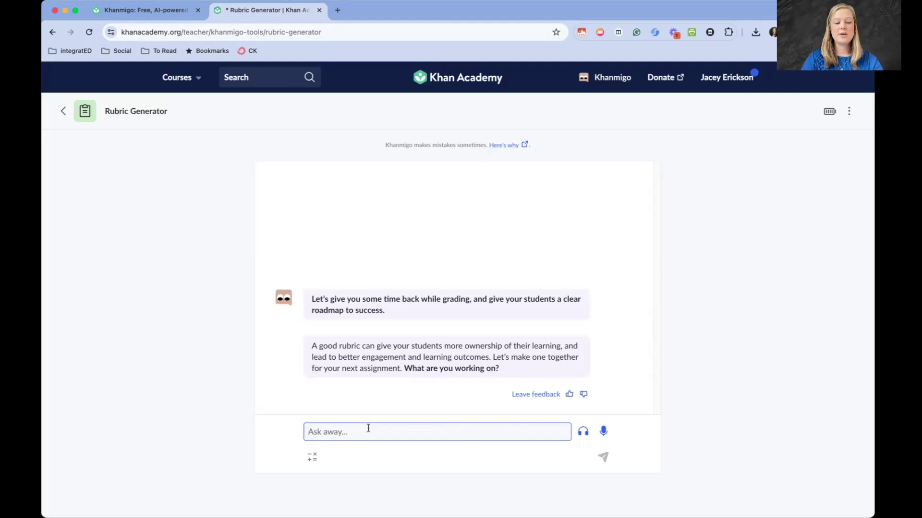
- Describe the Shark Tank–style PowerPoint product pitch and ask for a rubric with presentation points
{"action": "type", "text": "We are working on pres"}
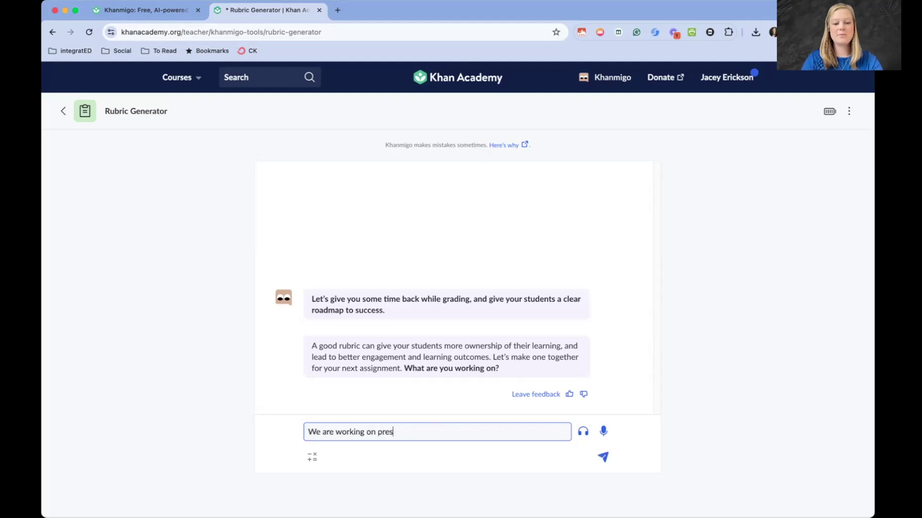
{"action": "type", "text": "enting our PowerPOin"}
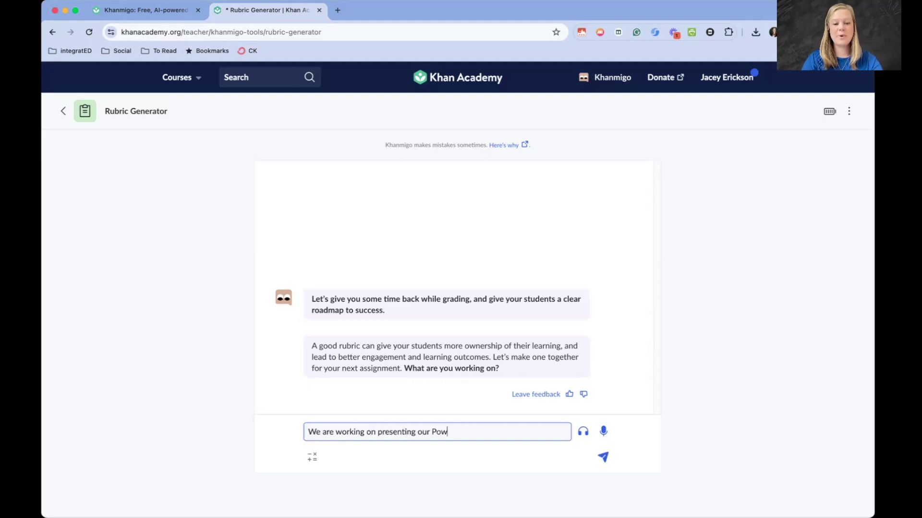
{"action": "key", "text": "BackSpace"}
{"action": "key", "text": "BackSpace"}
{"action": "key", "text": "BackSpace"}
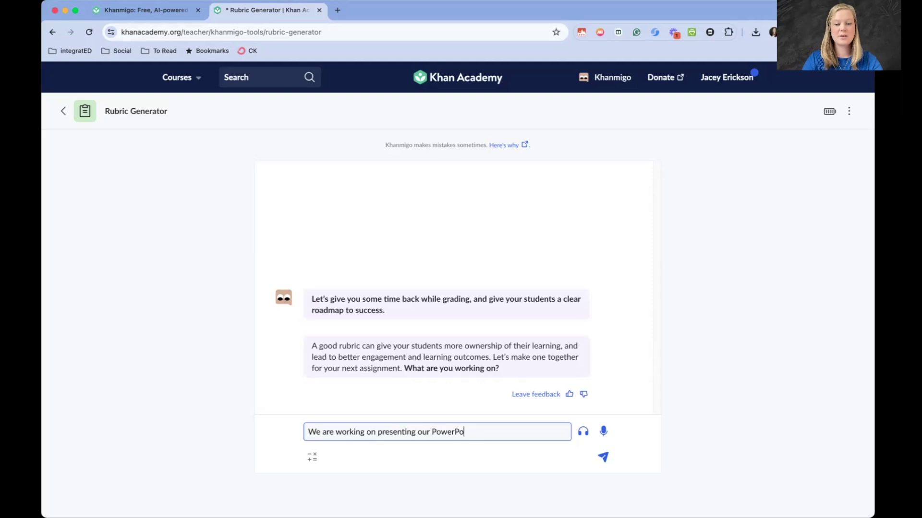
{"action": "type", "text": "in Preresentations wehre s"}
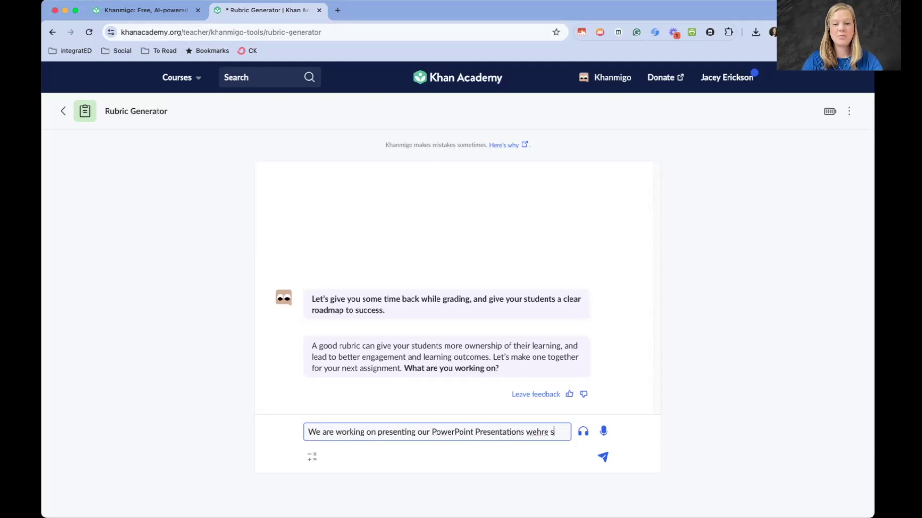
{"action": "key", "text": "BackSpace"}
{"action": "key", "text": "BackSpace"}
{"action": "key", "text": "BackSpace"}
{"action": "key", "text": "BackSpace"}
{"action": "key", "text": "BackSpace"}
{"action": "key", "text": "BackSpace"}
{"action": "type", "text": "here student"}
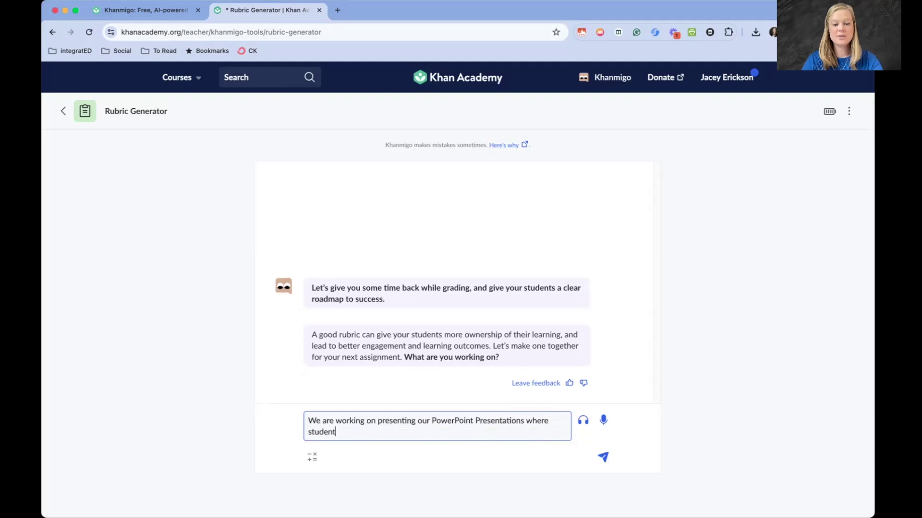
{"action": "type", "text": "s created their own PowerPoint"}
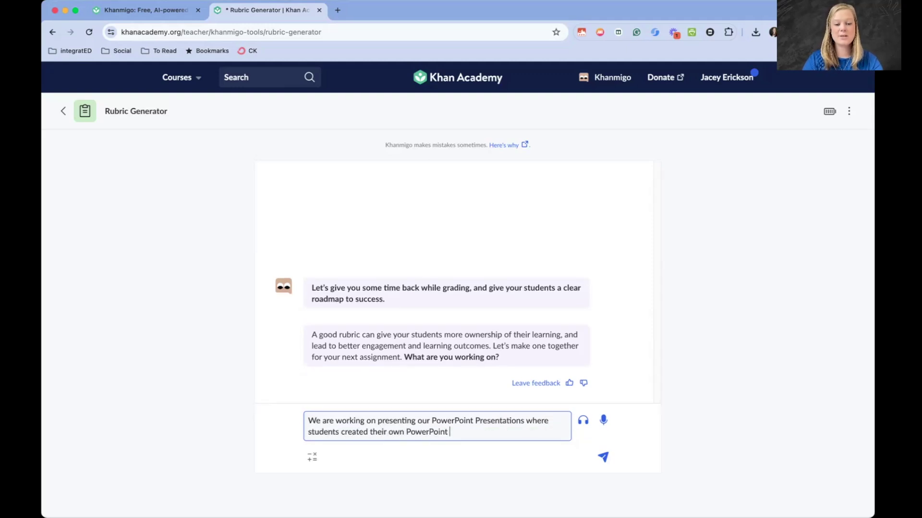
{"action": "type", "text": " about a new pro"}
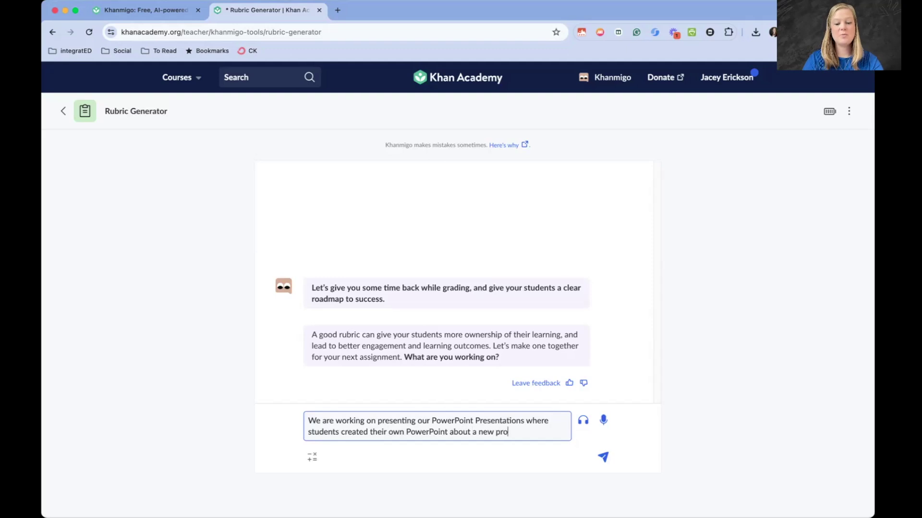
{"action": "type", "text": "duct they d"}
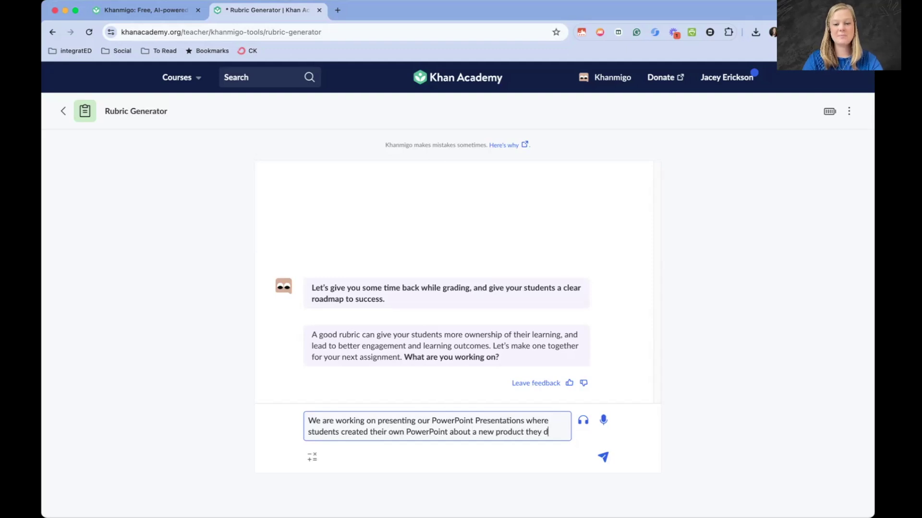
{"action": "type", "text": "ele"}
{"action": "key", "text": "BackSpace"}
{"action": "key", "text": "BackSpace"}
{"action": "type", "text": "created"}
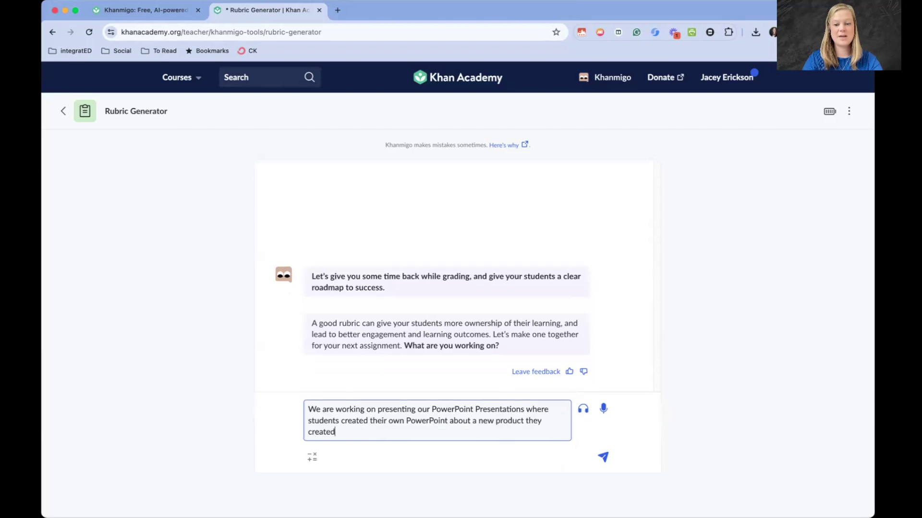
{"action": "type", "text": " and they are t"}
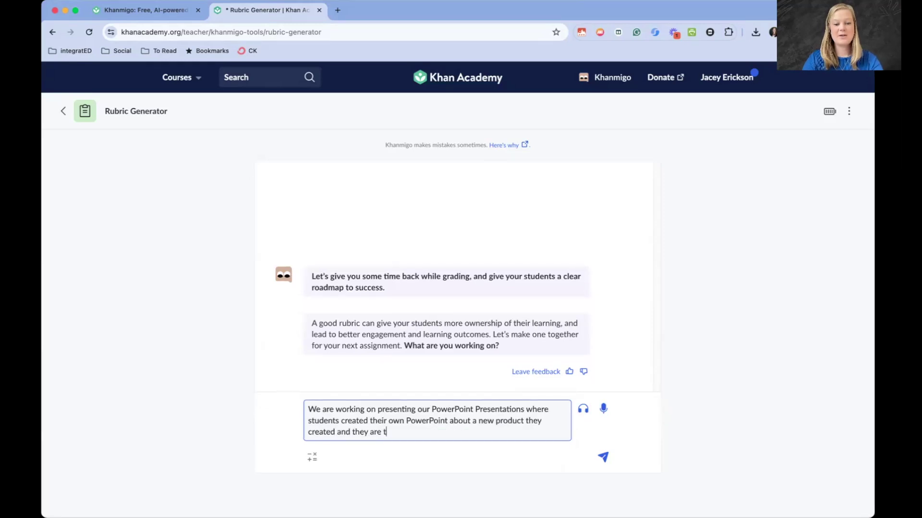
{"action": "type", "text": "rying to sell it to ghg"}
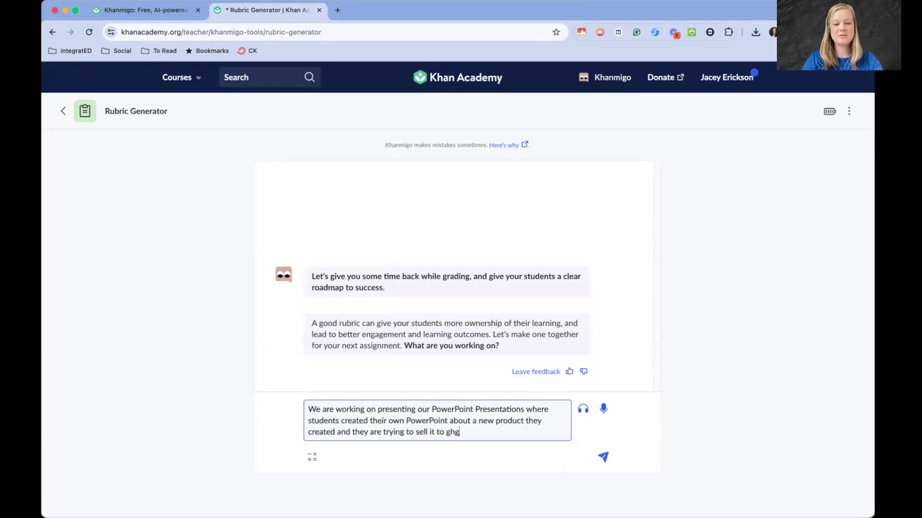
{"action": "key", "text": "BackSpace"}
{"action": "key", "text": "BackSpace"}
{"action": "key", "text": "BackSpace"}
{"action": "type", "text": "the class s"}
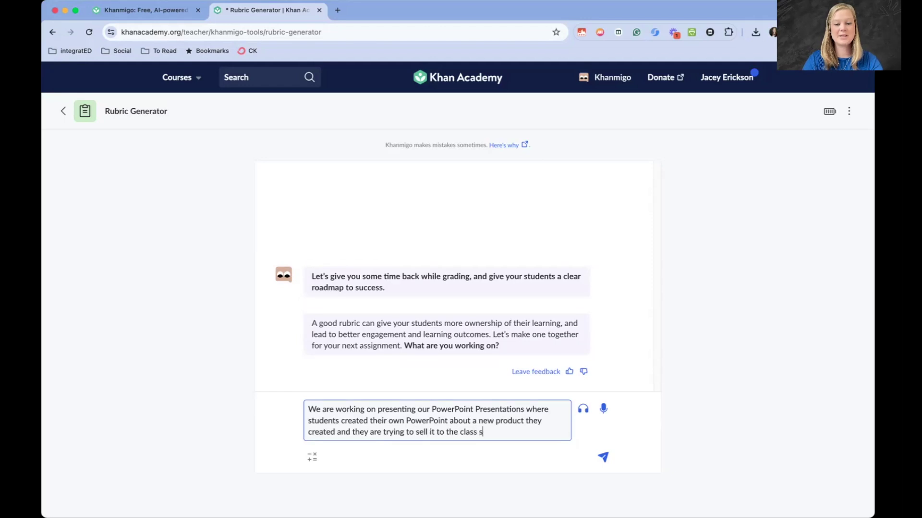
{"action": "type", "text": "imiliar to a "}
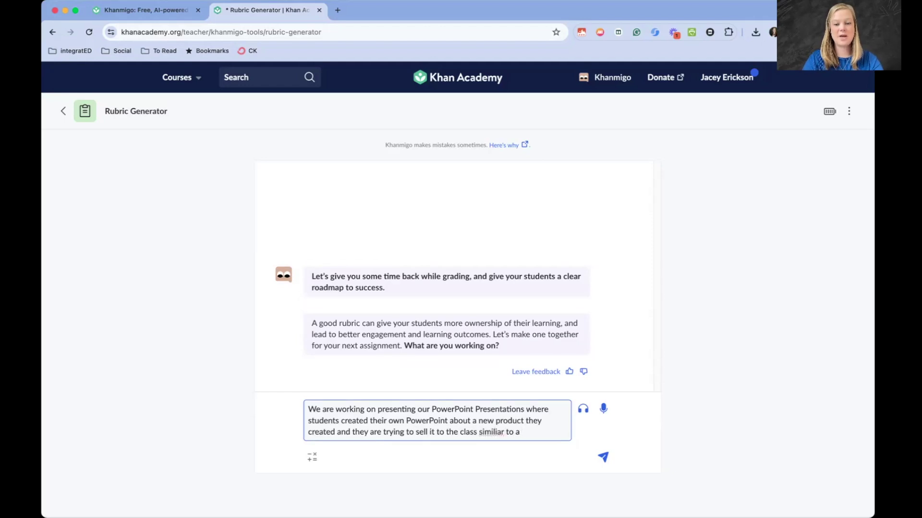
{"action": "type", "text": "Shark Tank pi"}
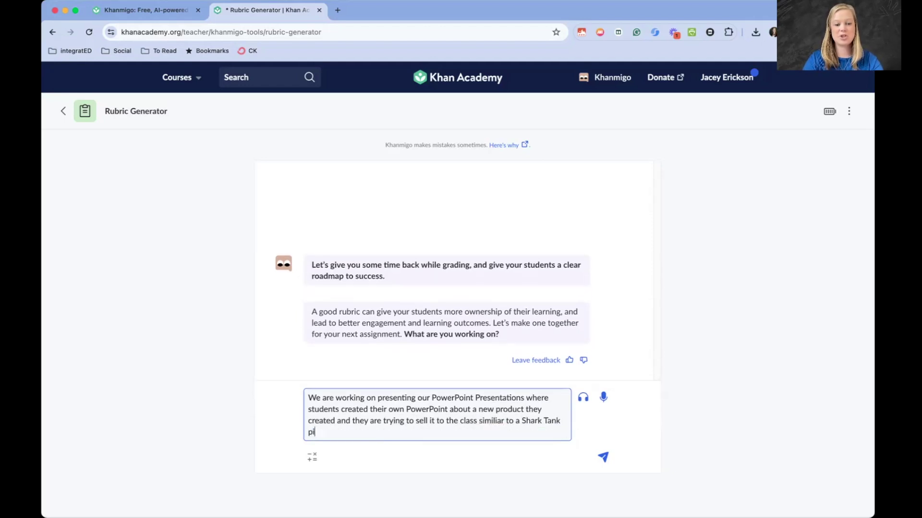
{"action": "type", "text": "tch."}
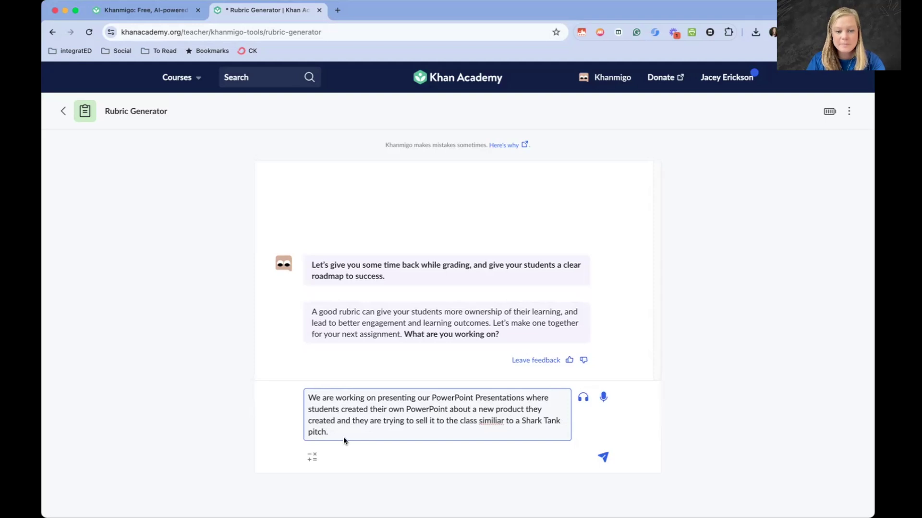
{"action": "type", "text": " Create a"}
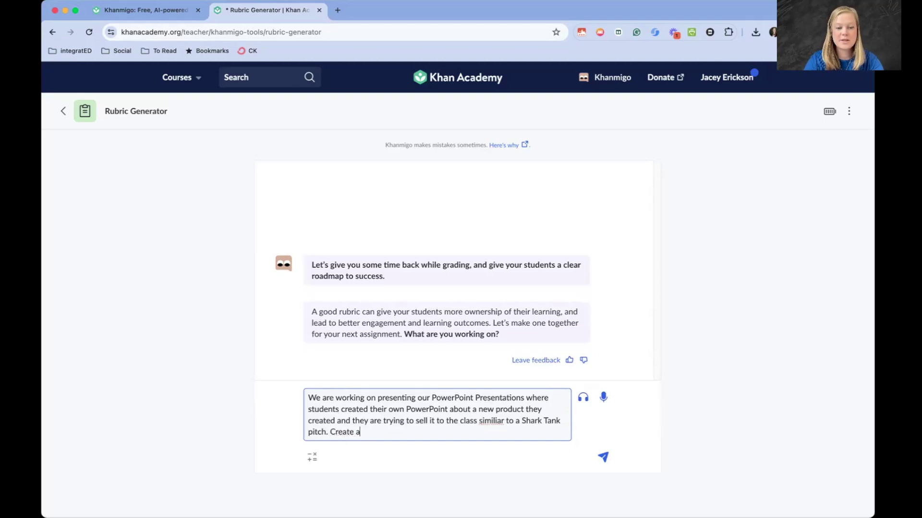
{"action": "type", "text": " rubrif"}
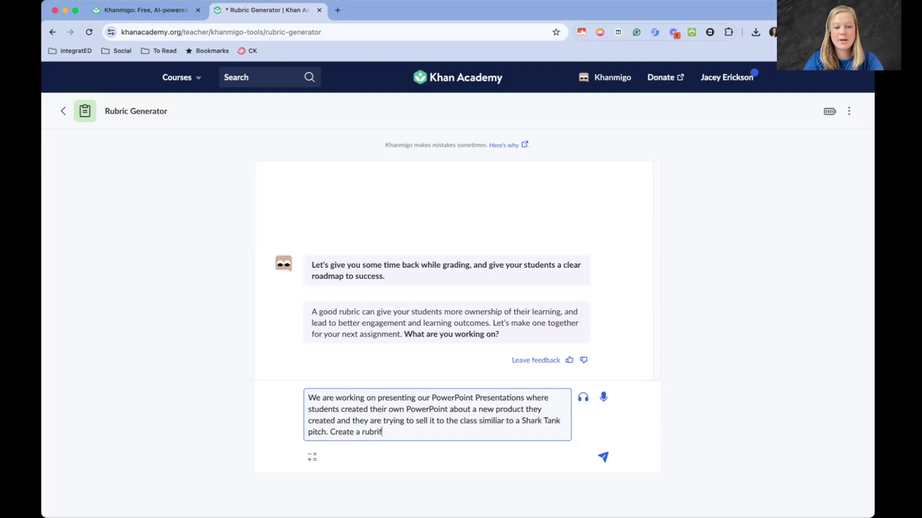
{"action": "key", "text": "BackSpace"}
{"action": "type", "text": "c that includes "}
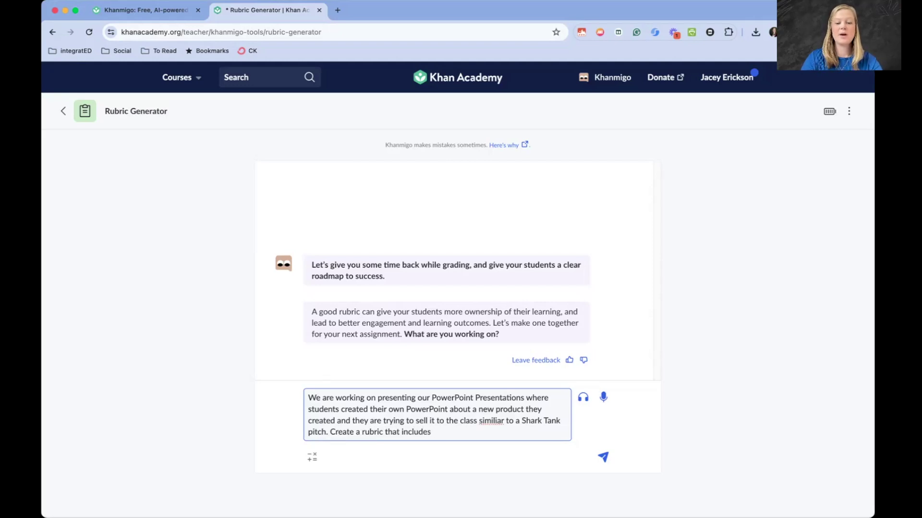
{"action": "type", "text": "pooints"}
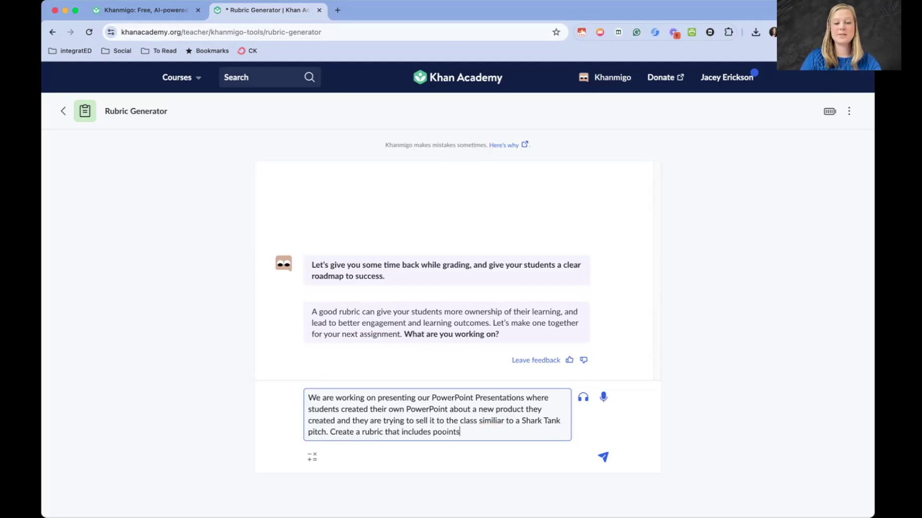
{"action": "key", "text": "BackSpace"}
{"action": "key", "text": "BackSpace"}
{"action": "key", "text": "BackSpace"}
{"action": "type", "text": "i"}
{"action": "key", "text": "BackSpace"}
{"action": "key", "text": "BackSpace"}
{"action": "type", "text": "ints for the pr"}
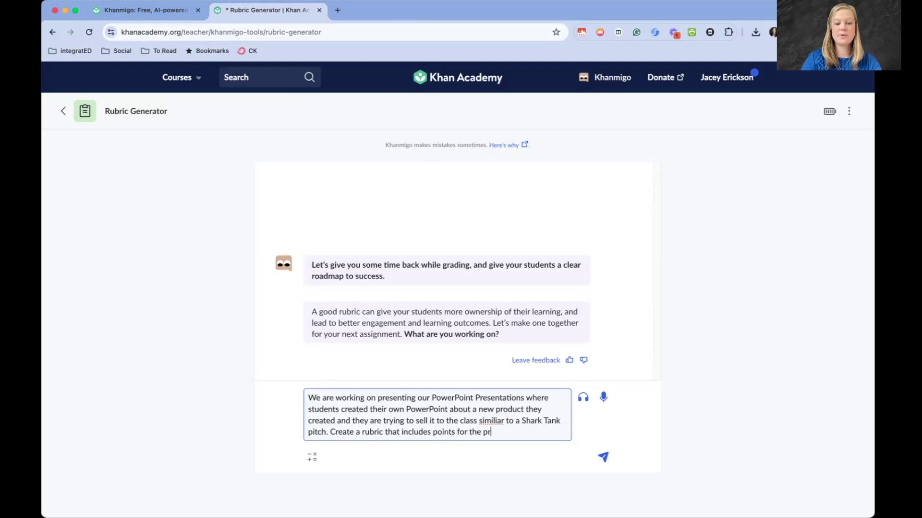
{"action": "type", "text": "esentation"}
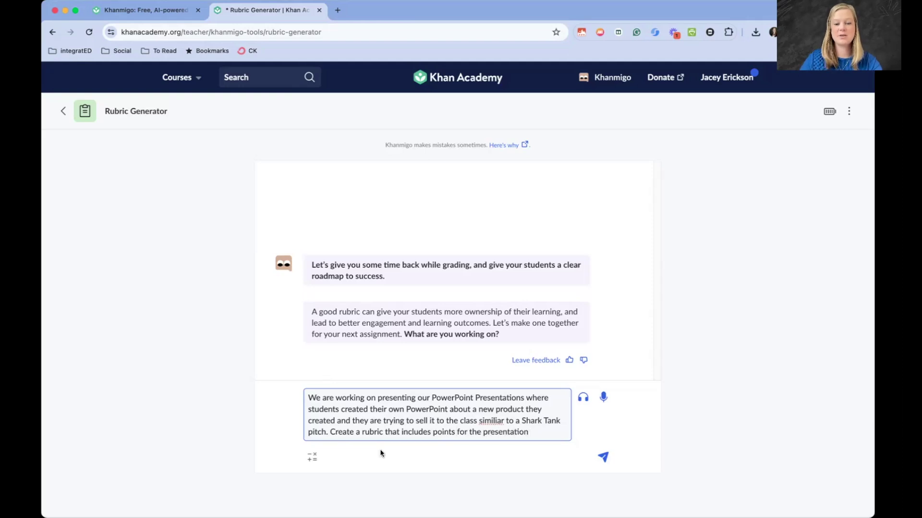
- Fix 'similiar' and expand the request to points for the PowerPoint and verbal presentation
{"action": "left_click", "coordinate": [504, 420]}
{"action": "key", "text": "BackSpace"}
{"action": "key", "text": "BackSpace"}
{"action": "key", "text": "BackSpace"}
{"action": "type", "text": "a"}
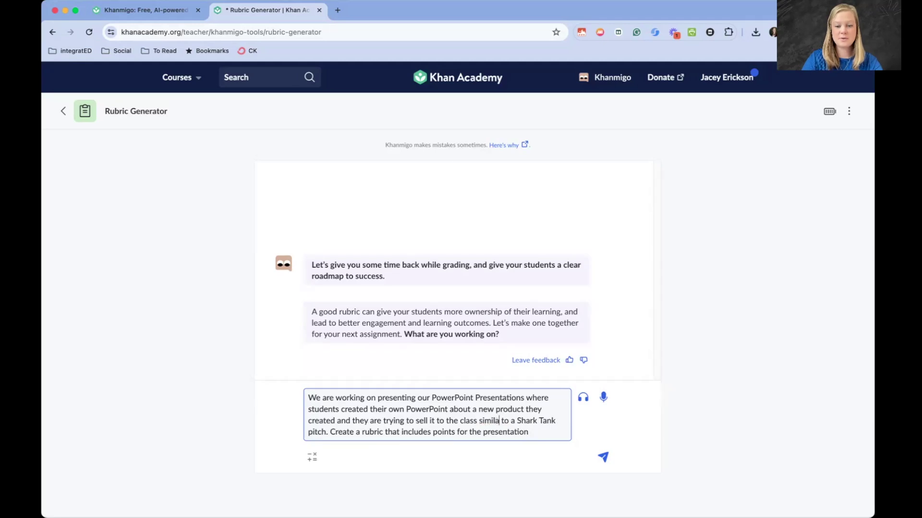
{"action": "type", "text": "r"}
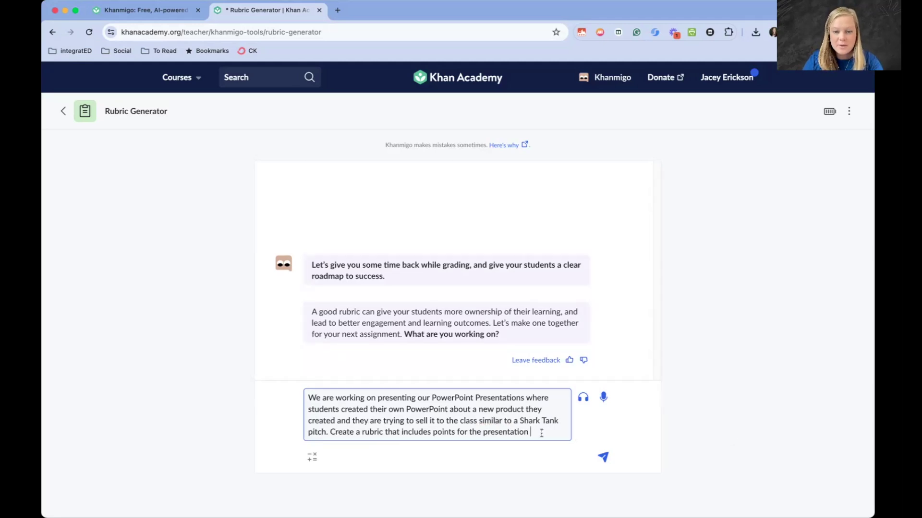
{"action": "type", "text": "and points for"}
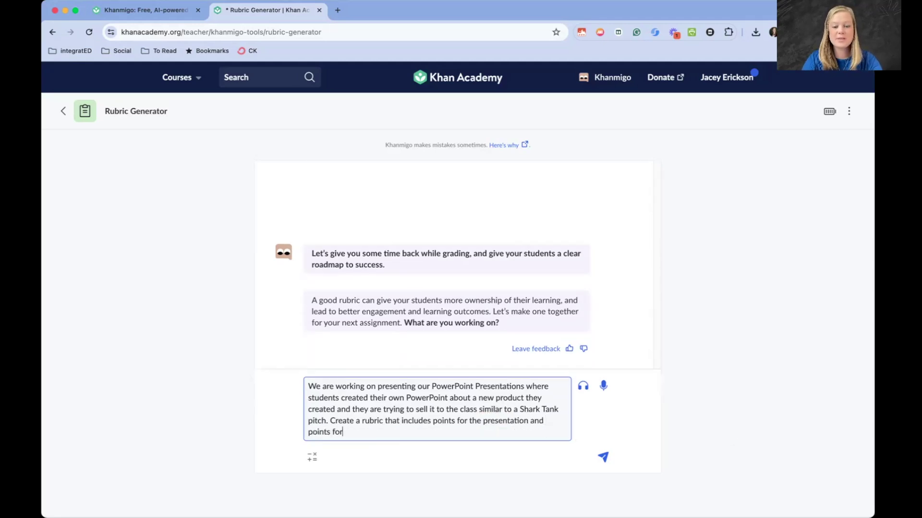
{"action": "type", "text": " their "}
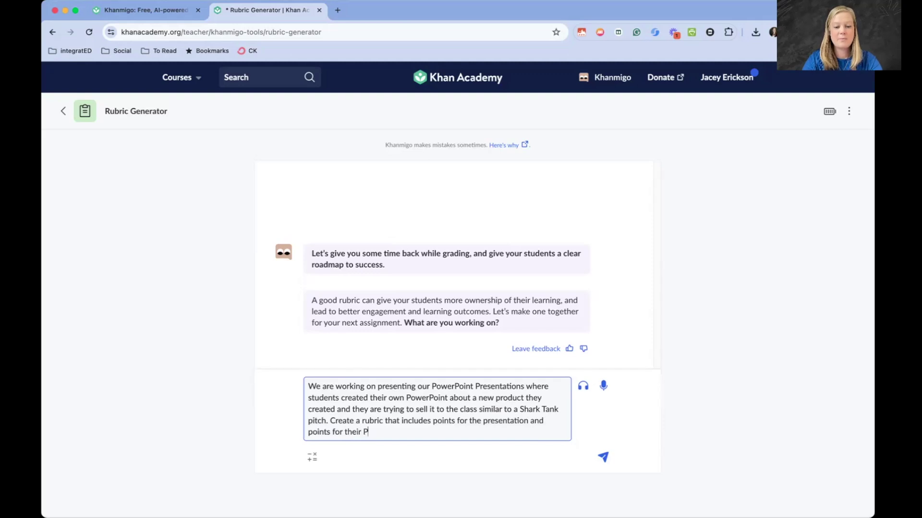
{"action": "type", "text": "Po"}
{"action": "key", "text": "BackSpace"}
{"action": "key", "text": "BackSpace"}
{"action": "left_click", "coordinate": [483, 421]}
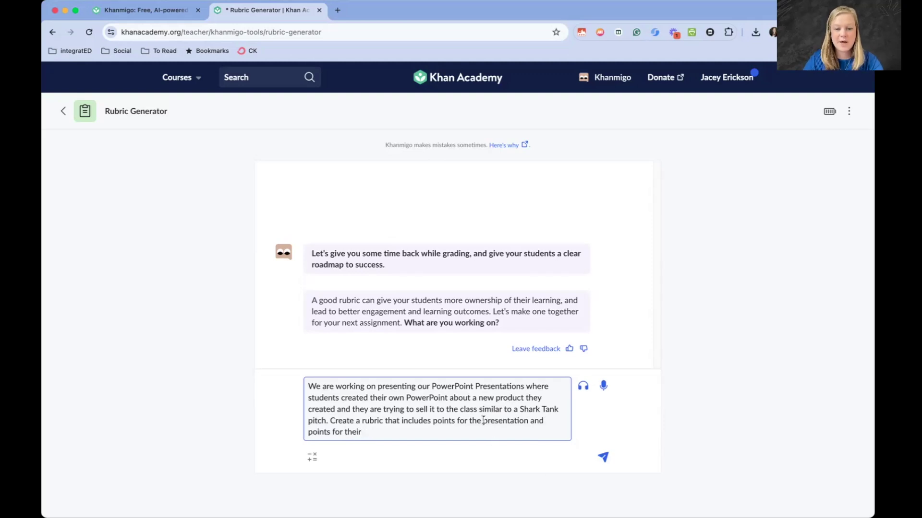
{"action": "type", "text": "PowerP"}
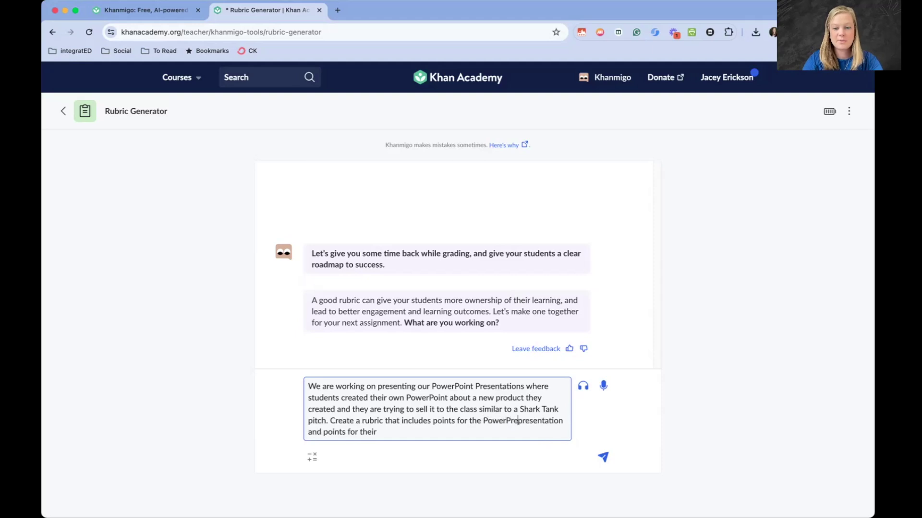
{"action": "key", "text": "Delete"}
{"action": "key", "text": "BackSpace"}
{"action": "type", "text": "oint "}
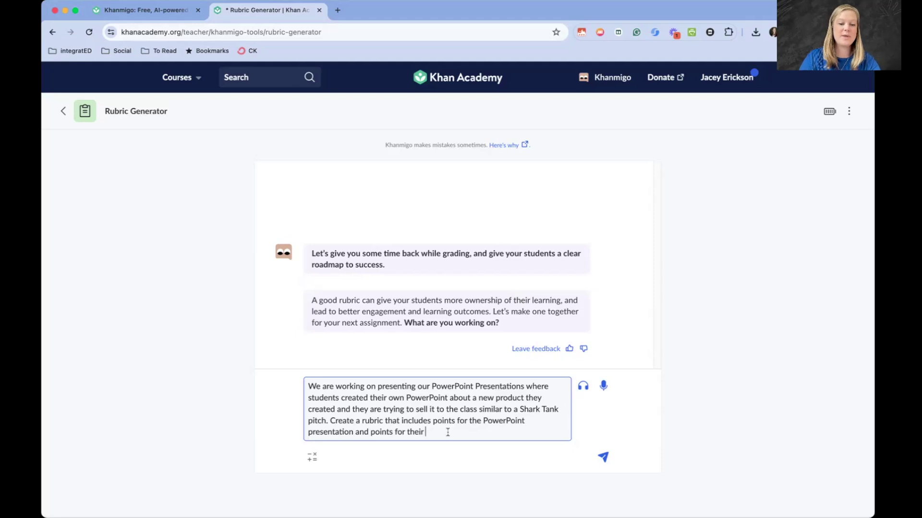
{"action": "type", "text": "cour"}
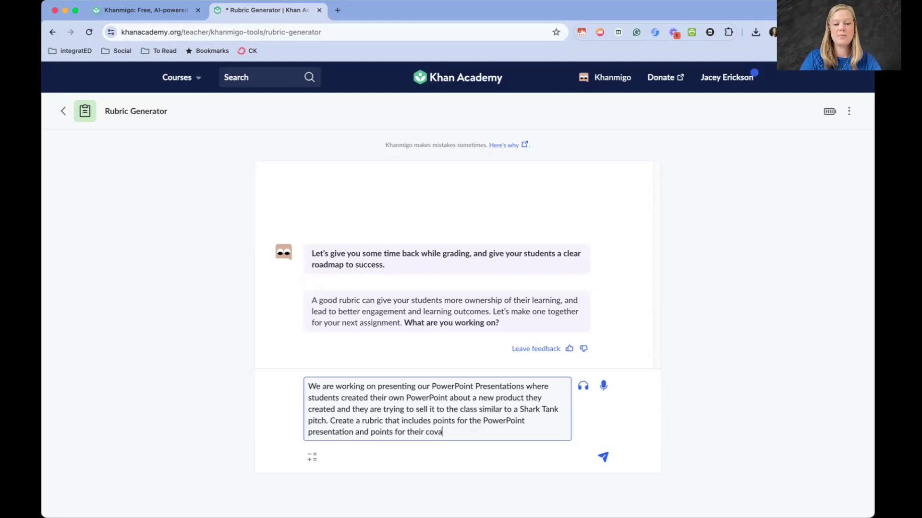
{"action": "key", "text": "BackSpace"}
{"action": "key", "text": "BackSpace"}
{"action": "key", "text": "BackSpace"}
{"action": "key", "text": "BackSpace"}
{"action": "type", "text": "verbal"}
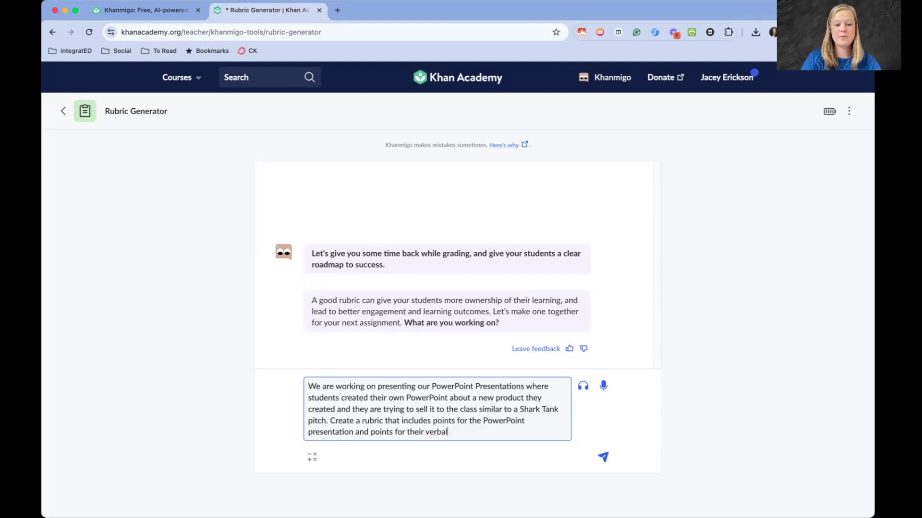
{"action": "type", "text": "l  presentation."}
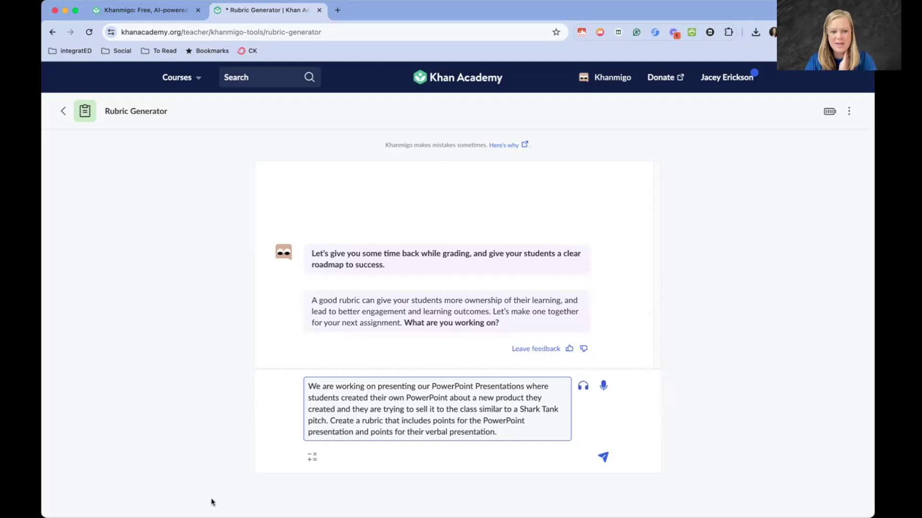
- Send the rubric request and read Khanmigo's suggested criteria, from Content Quality to Response to Questions
{"action": "left_click", "coordinate": [603, 457]}
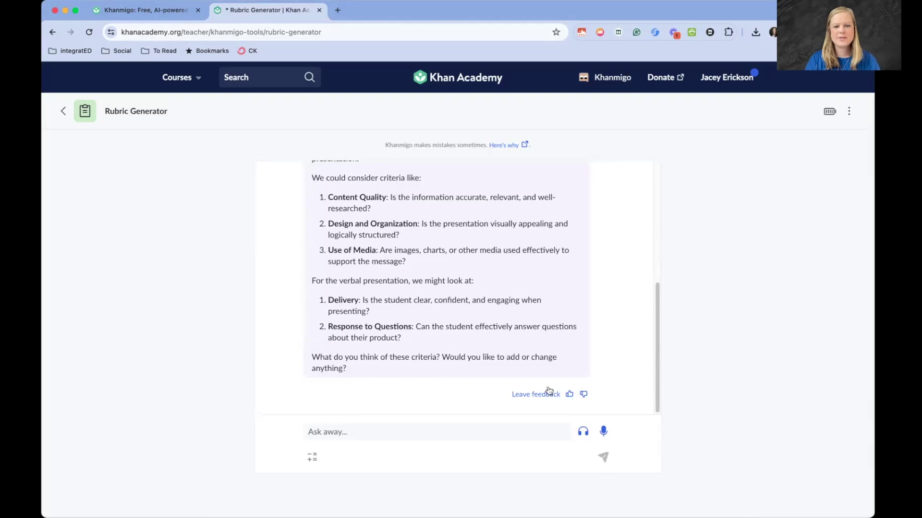
{"action": "scroll", "coordinate": [443, 321], "scroll_direction": "up", "scroll_amount": 2}
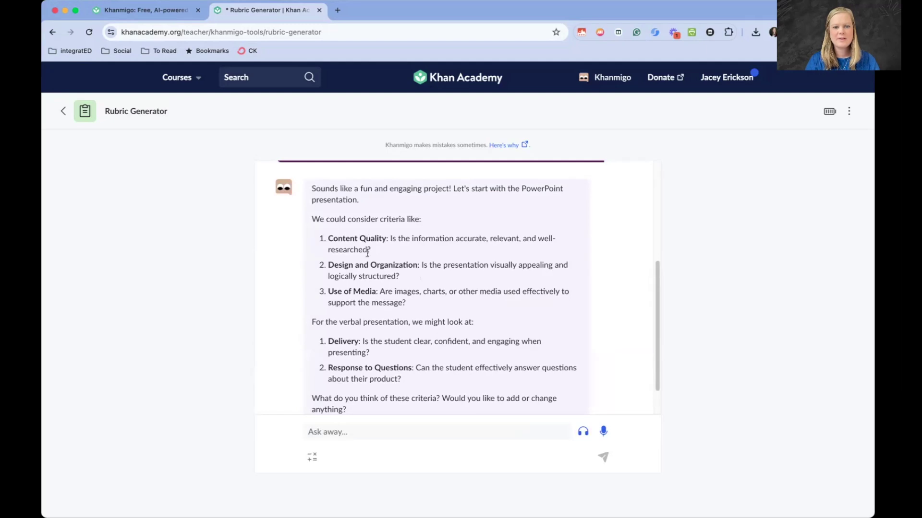
{"action": "scroll", "coordinate": [425, 274], "scroll_direction": "down", "scroll_amount": 2}
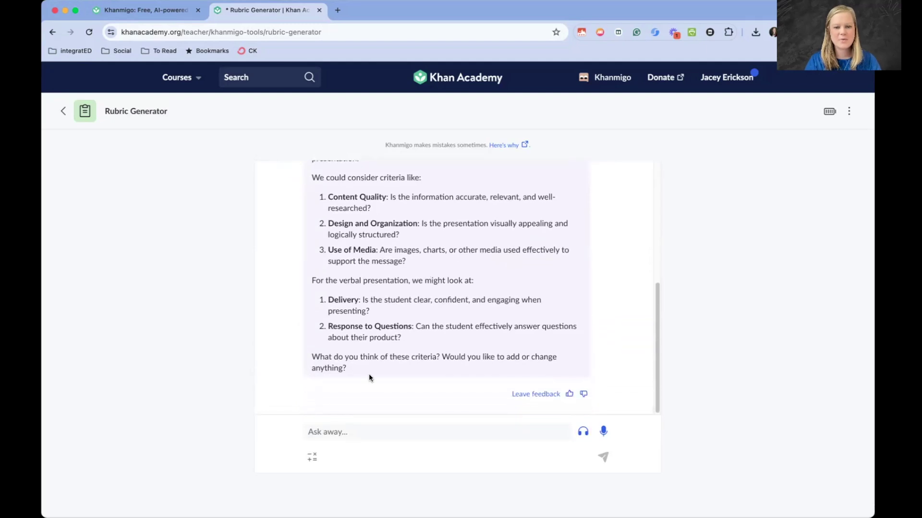
{"action": "scroll", "coordinate": [455, 379], "scroll_direction": "up", "scroll_amount": 2}
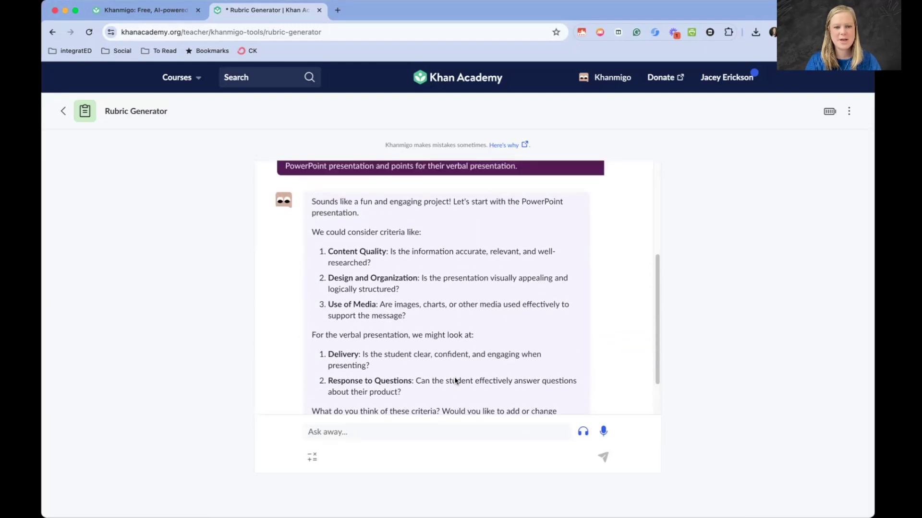
{"action": "scroll", "coordinate": [454, 379], "scroll_direction": "down", "scroll_amount": 2}
- Approve the suggested criteria and agree to the four performance levels ('Those are perfect')
{"action": "left_click", "coordinate": [364, 432]}
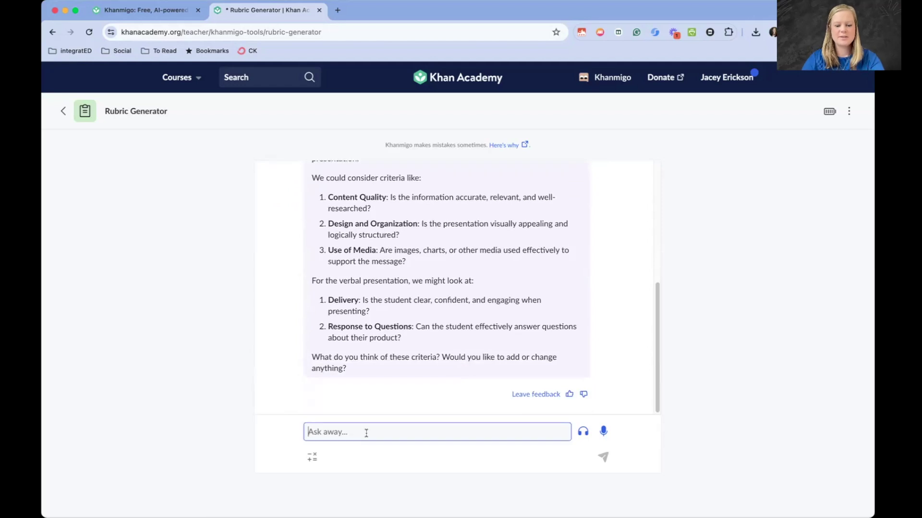
{"action": "type", "text": "no that looks great"}
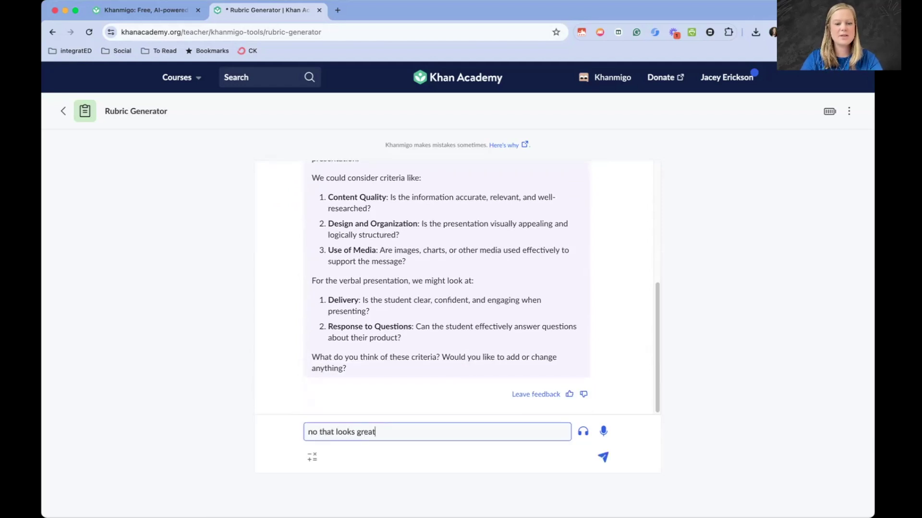
{"action": "key", "text": "Return"}
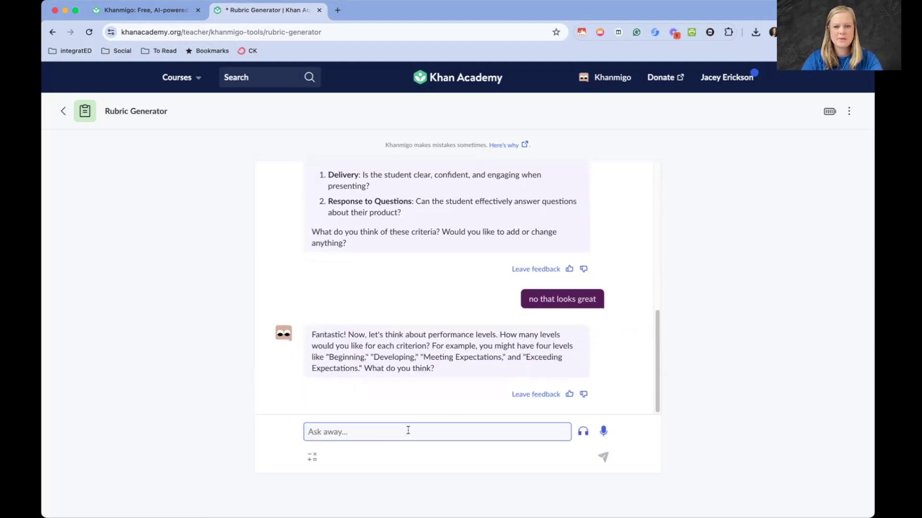
{"action": "type", "text": "Those are perfec"}
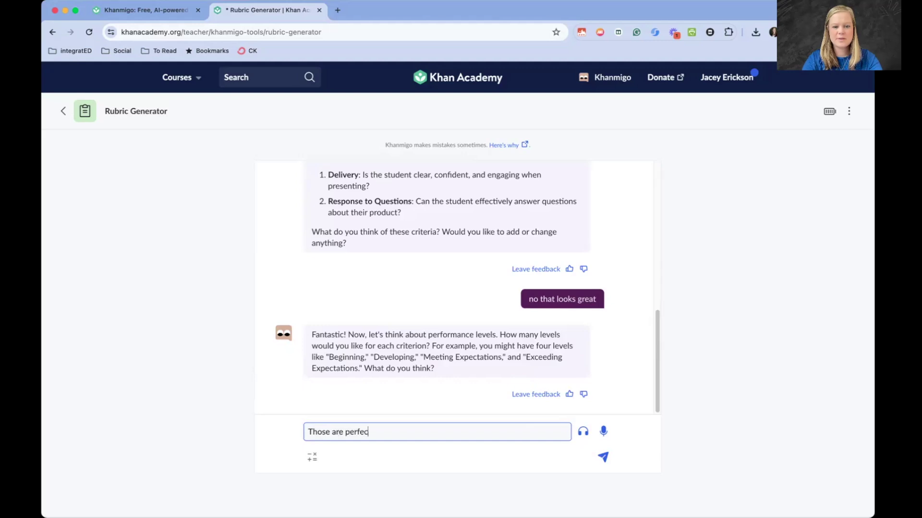
{"action": "type", "text": "t"}
{"action": "key", "text": "Return"}
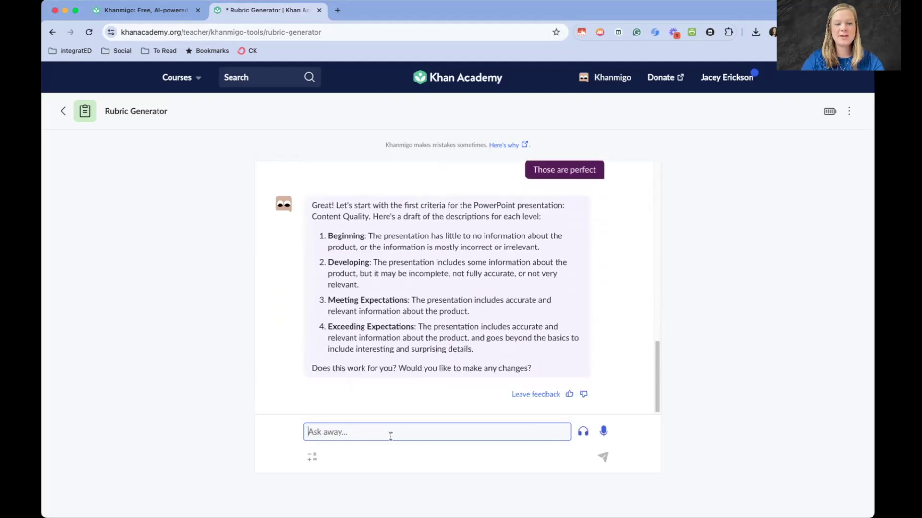
- Approve the Content Quality, Design and Organization, and Use of Media drafts with 'Yes', 'great', 'yes'
{"action": "type", "text": "Yes"}
{"action": "key", "text": "Return"}
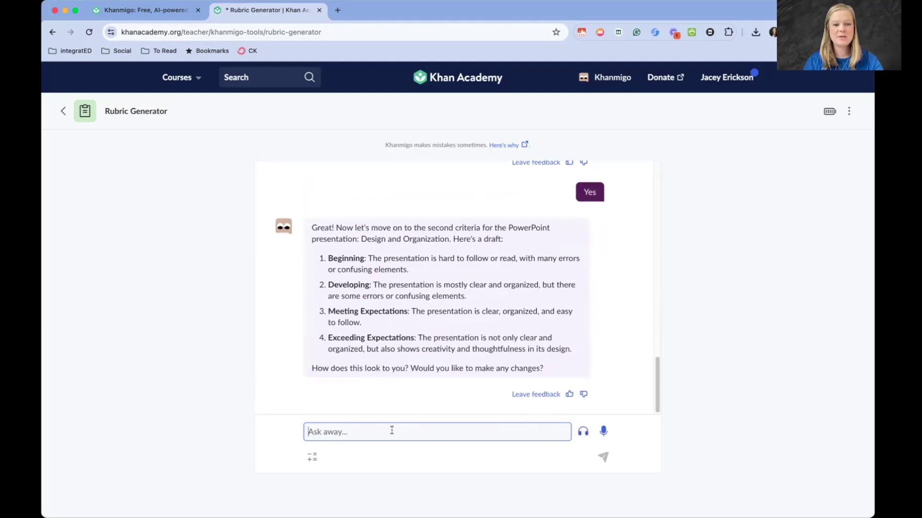
{"action": "type", "text": "great"}
{"action": "key", "text": "Return"}
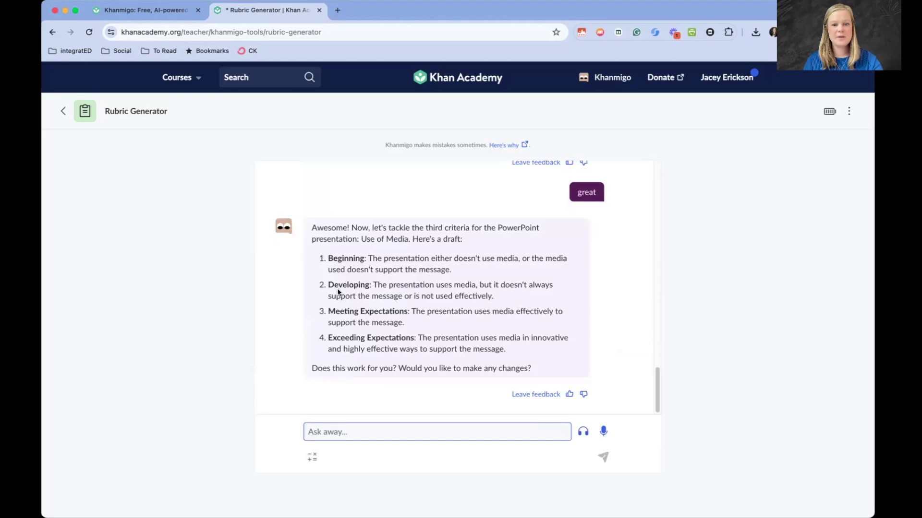
{"action": "type", "text": "yes"}
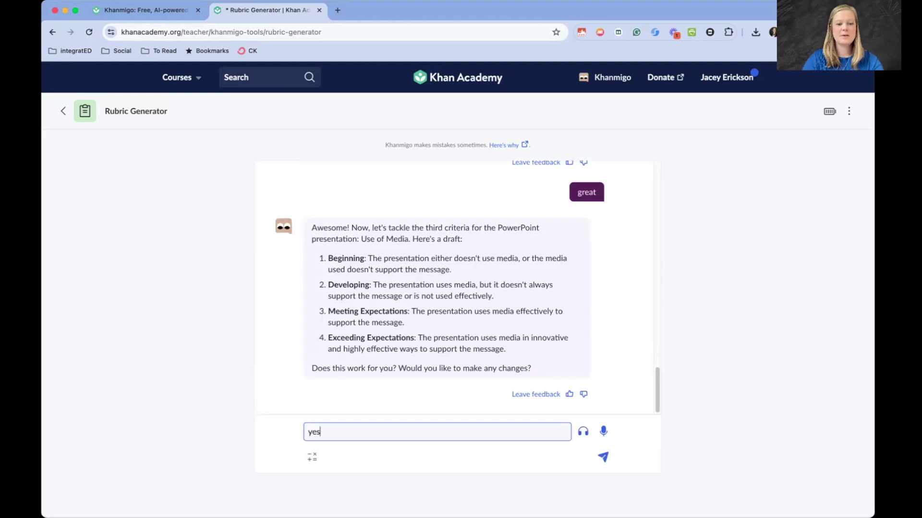
{"action": "key", "text": "Return"}
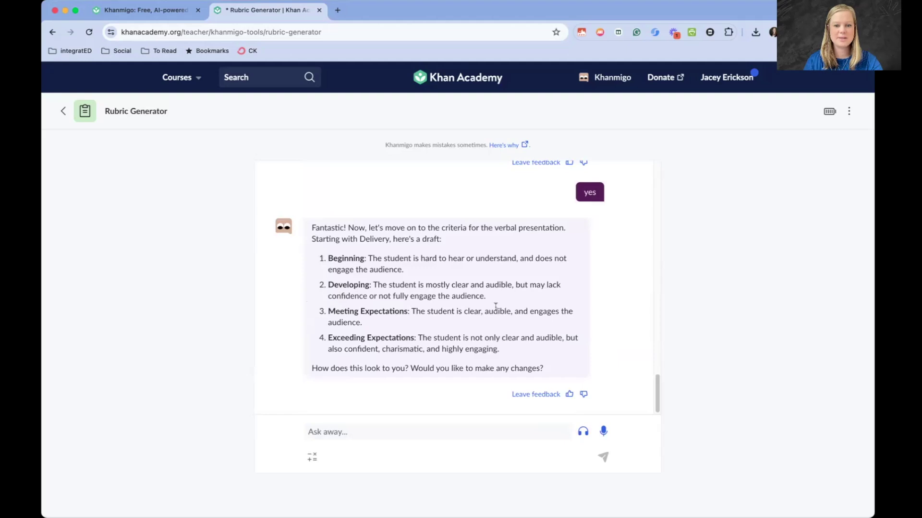
- Review the Delivery draft's Developing description, then reply 'yes' to approve Delivery
{"action": "left_click_drag", "start_coordinate": [473, 298], "coordinate": [332, 280]}
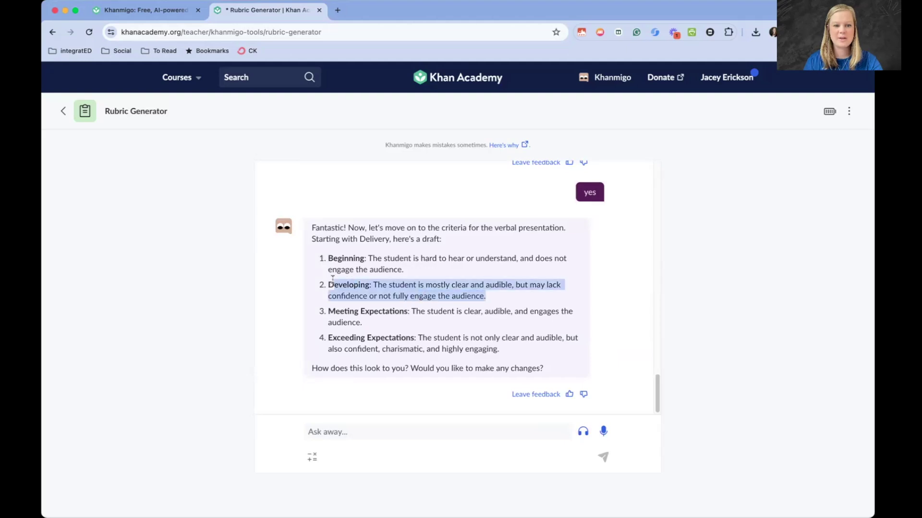
{"action": "left_click", "coordinate": [398, 296]}
{"action": "left_click_drag", "start_coordinate": [496, 298], "coordinate": [373, 284]}
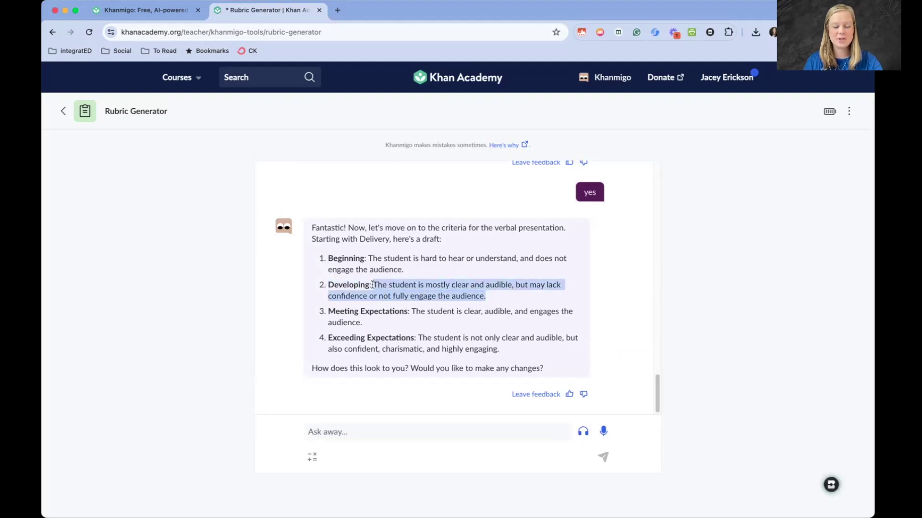
{"action": "left_click", "coordinate": [400, 434]}
{"action": "type", "text": "yes"}
{"action": "key", "text": "Return"}
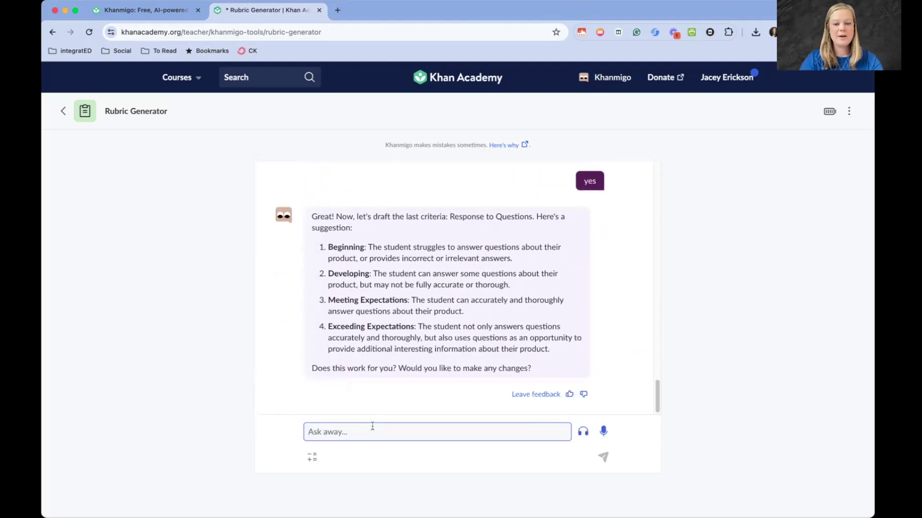
- Reply 'yes' to approve the Response to Questions draft and scroll back through the chat
{"action": "type", "text": "yes"}
{"action": "key", "text": "Return"}
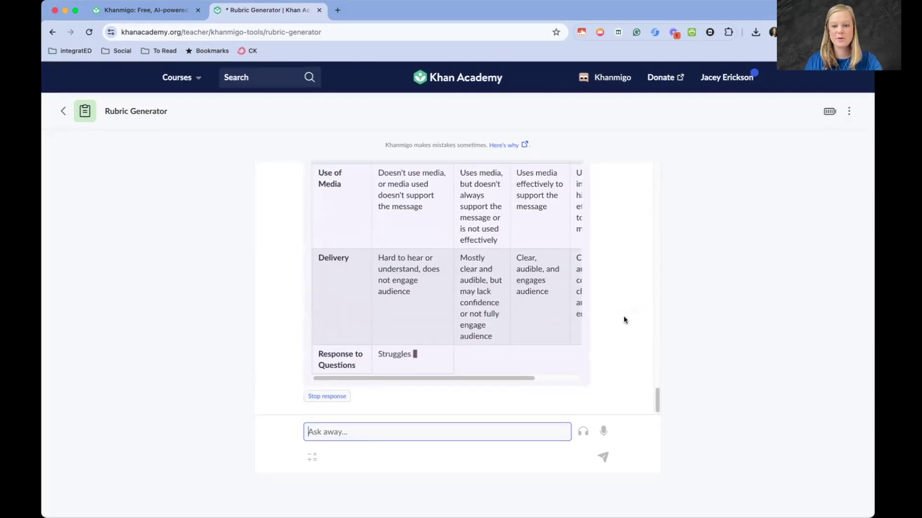
{"action": "scroll", "coordinate": [624, 321], "scroll_direction": "up", "scroll_amount": 5}
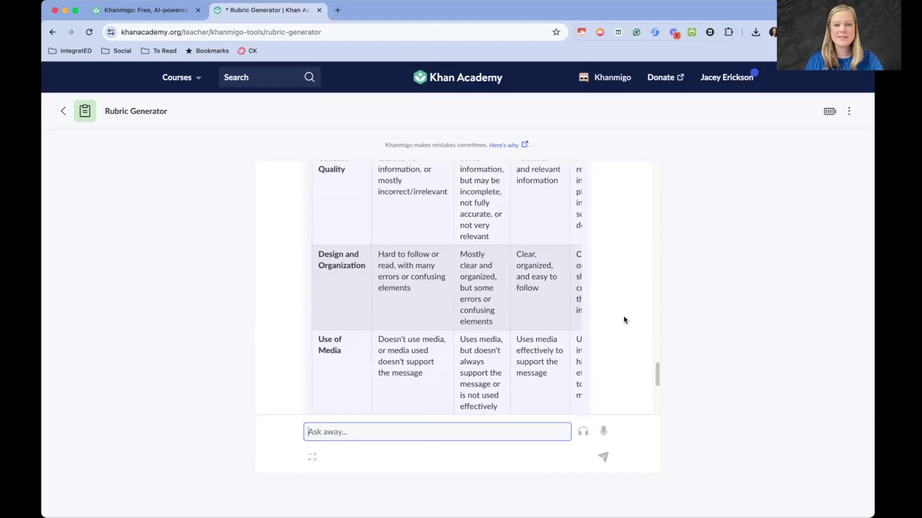
{"action": "scroll", "coordinate": [624, 321], "scroll_direction": "up", "scroll_amount": 4}
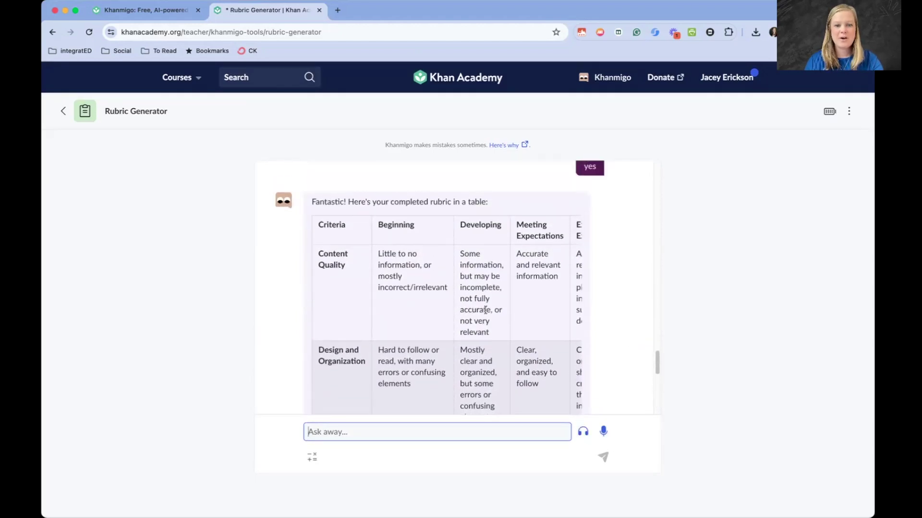
{"action": "scroll", "coordinate": [484, 341], "scroll_direction": "up", "scroll_amount": 5}
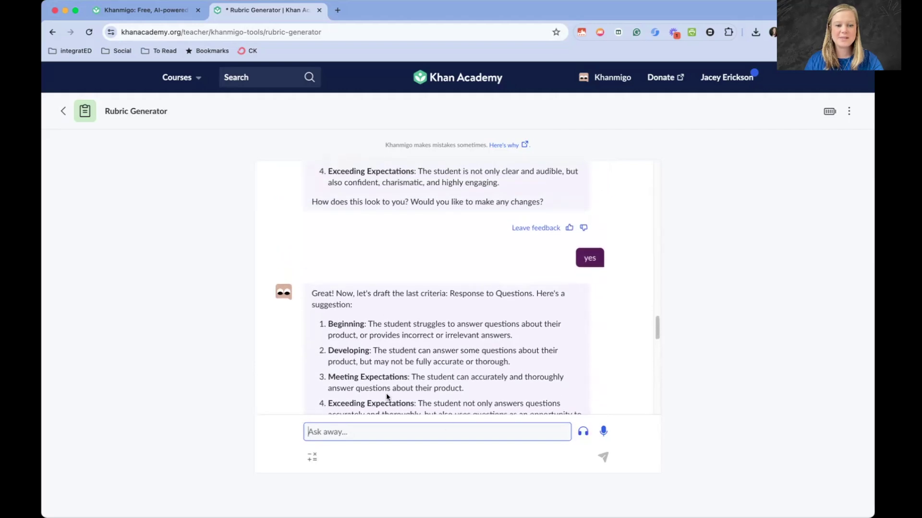
{"action": "scroll", "coordinate": [414, 334], "scroll_direction": "up", "scroll_amount": 10}
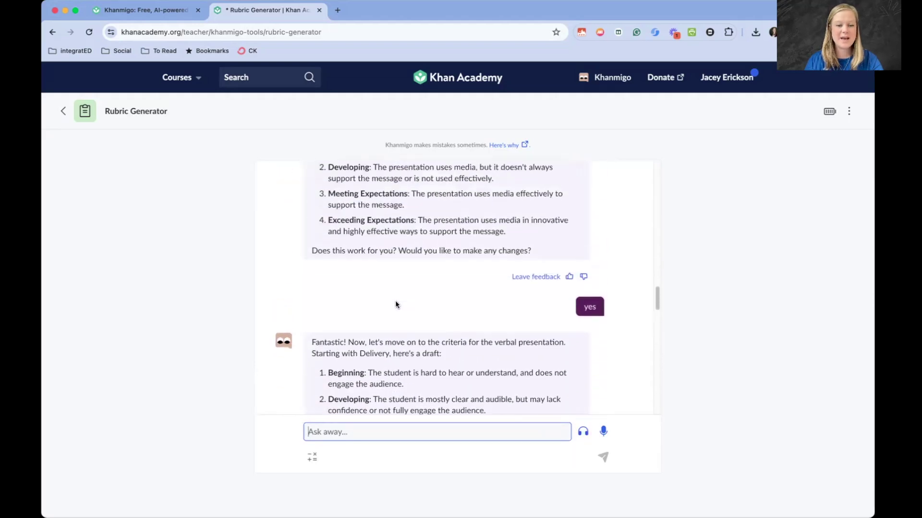
{"action": "scroll", "coordinate": [388, 270], "scroll_direction": "up", "scroll_amount": 6}
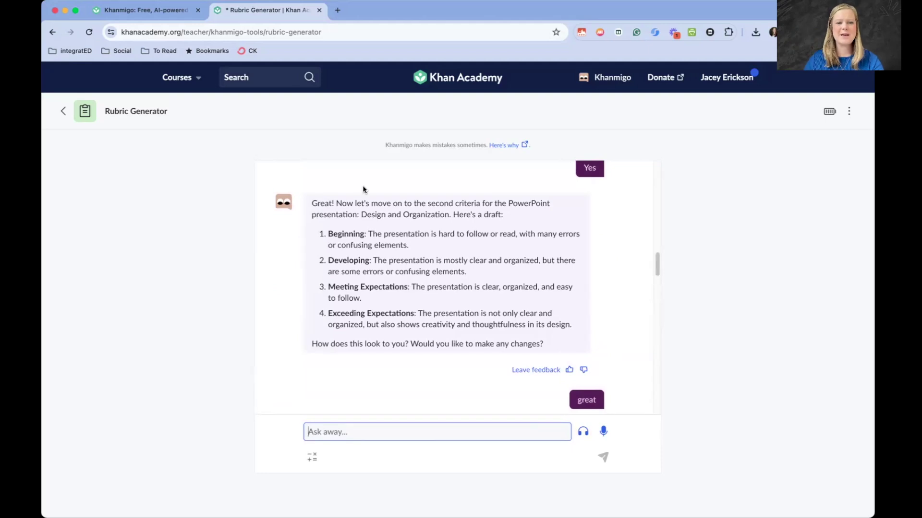
- Review the generated rubric table of five criteria across Beginning through Exceeding Expectations
{"action": "scroll", "coordinate": [391, 250], "scroll_direction": "down", "scroll_amount": 5}
{"action": "left_click_drag", "start_coordinate": [361, 216], "coordinate": [396, 216]}
{"action": "scroll", "coordinate": [396, 215], "scroll_direction": "down", "scroll_amount": 3}
{"action": "scroll", "coordinate": [397, 215], "scroll_direction": "up", "scroll_amount": 15}
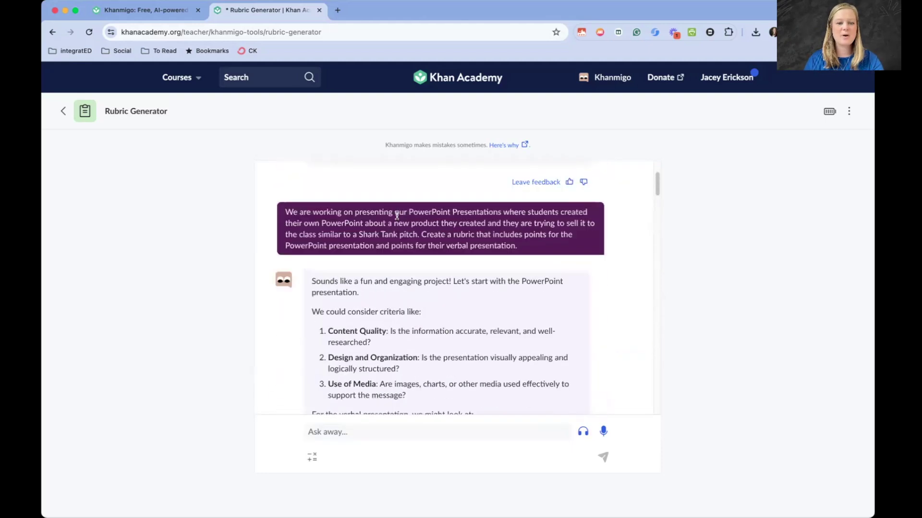
{"action": "scroll", "coordinate": [396, 215], "scroll_direction": "down", "scroll_amount": 3}
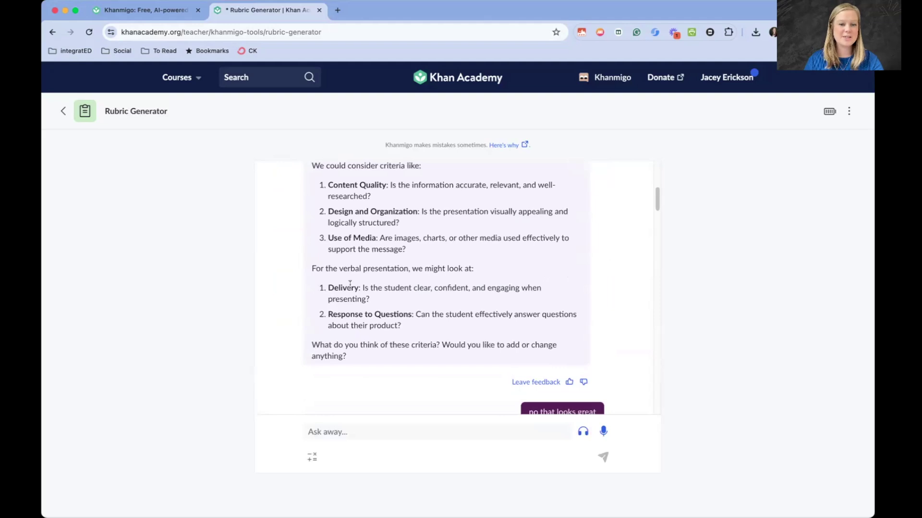
{"action": "scroll", "coordinate": [437, 335], "scroll_direction": "up", "scroll_amount": 1}
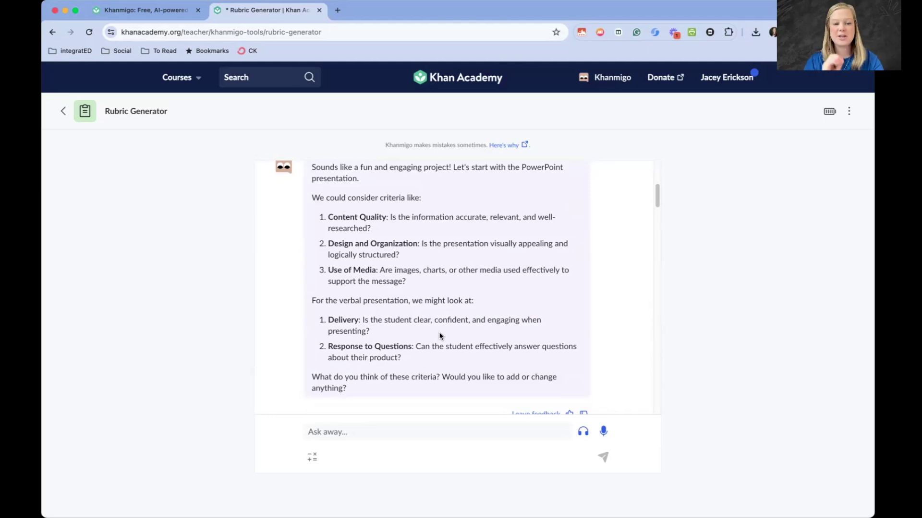
{"action": "scroll", "coordinate": [439, 336], "scroll_direction": "down", "scroll_amount": 20}
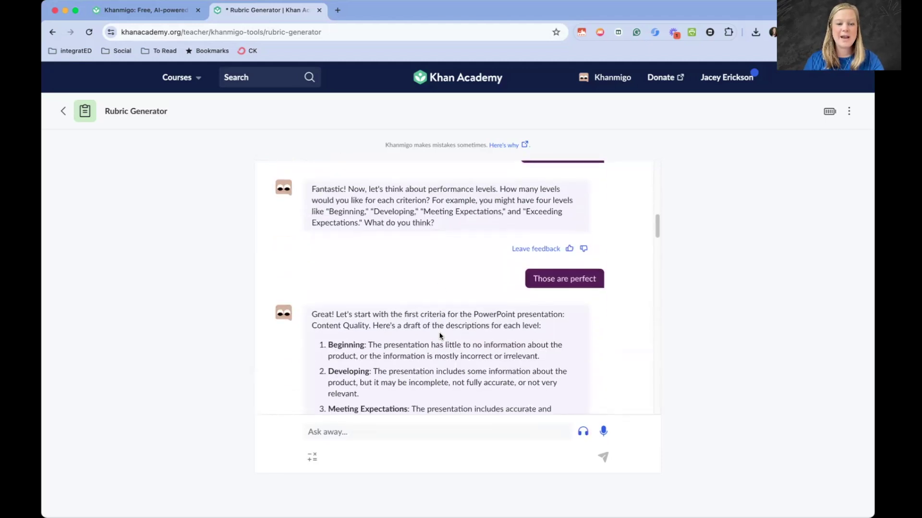
{"action": "scroll", "coordinate": [440, 333], "scroll_direction": "down", "scroll_amount": 15}
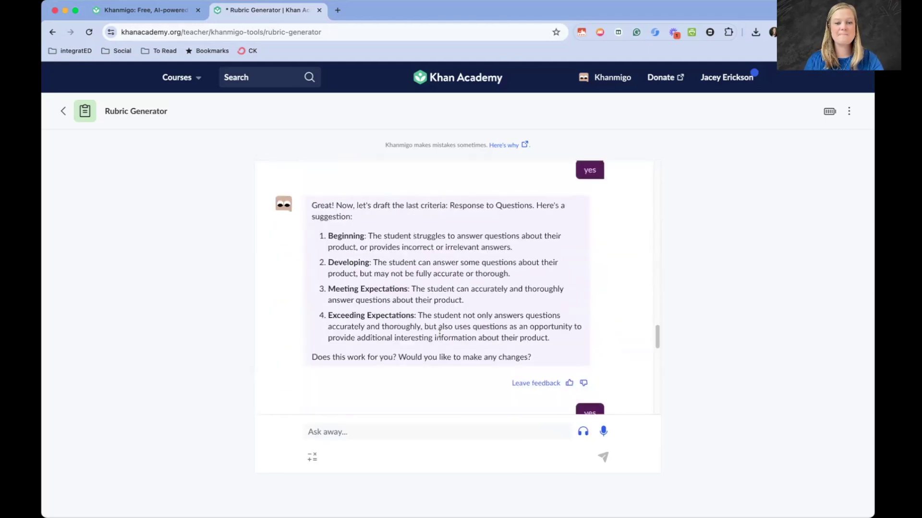
{"action": "scroll", "coordinate": [439, 336], "scroll_direction": "down", "scroll_amount": 5}
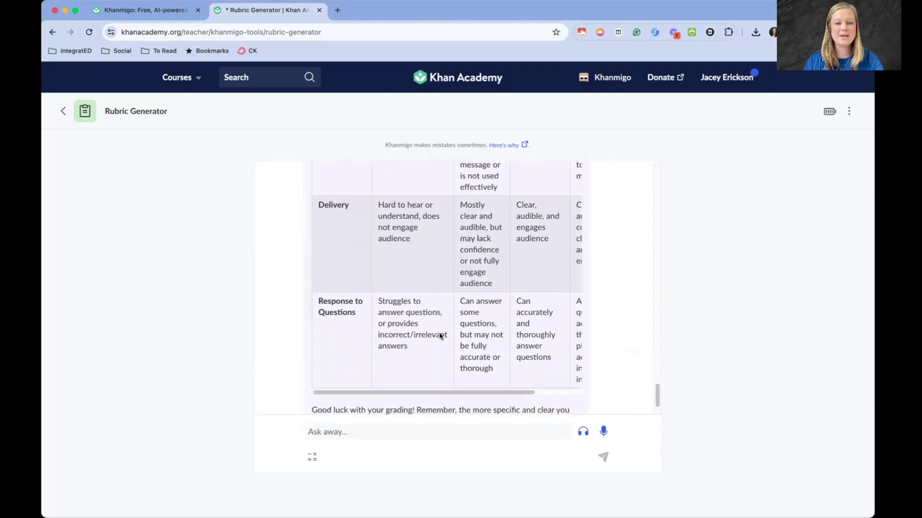
{"action": "scroll", "coordinate": [439, 336], "scroll_direction": "up", "scroll_amount": 10}
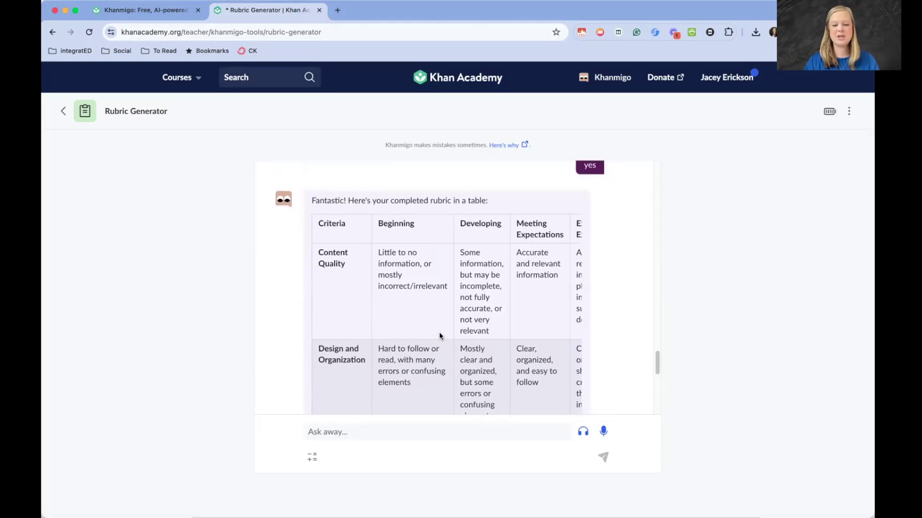
{"action": "scroll", "coordinate": [540, 296], "scroll_direction": "down", "scroll_amount": 8}
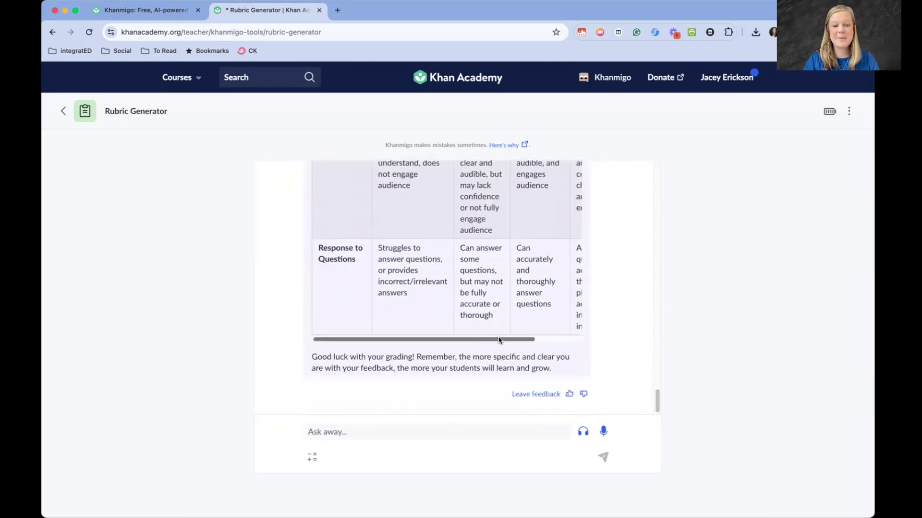
{"action": "left_click_drag", "start_coordinate": [496, 337], "coordinate": [572, 341]}
{"action": "left_click_drag", "start_coordinate": [509, 341], "coordinate": [421, 339]}
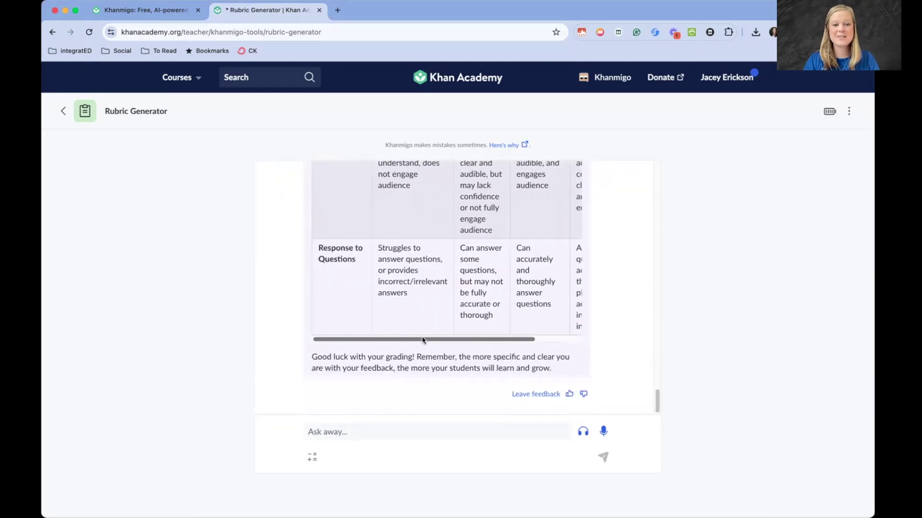
{"action": "scroll", "coordinate": [422, 339], "scroll_direction": "up", "scroll_amount": 6}
{"action": "scroll", "coordinate": [422, 339], "scroll_direction": "up", "scroll_amount": 3}
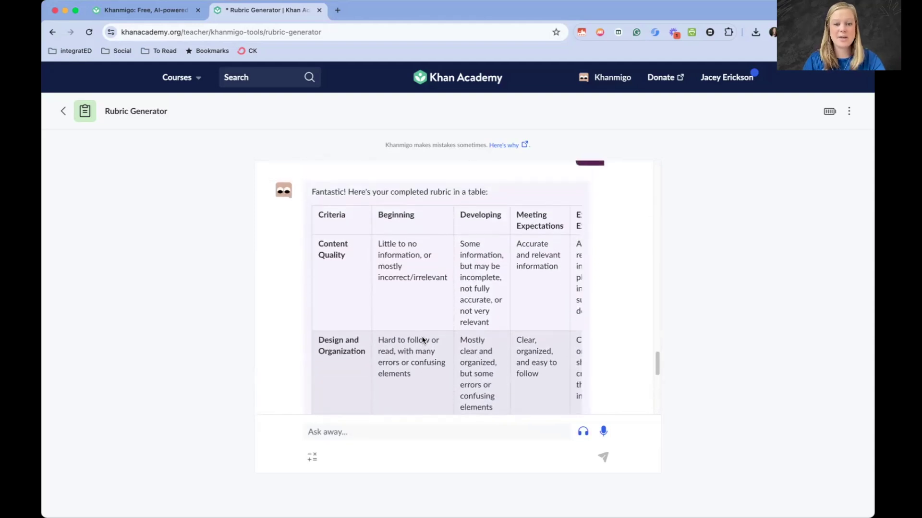
{"action": "scroll", "coordinate": [422, 343], "scroll_direction": "down", "scroll_amount": 10}
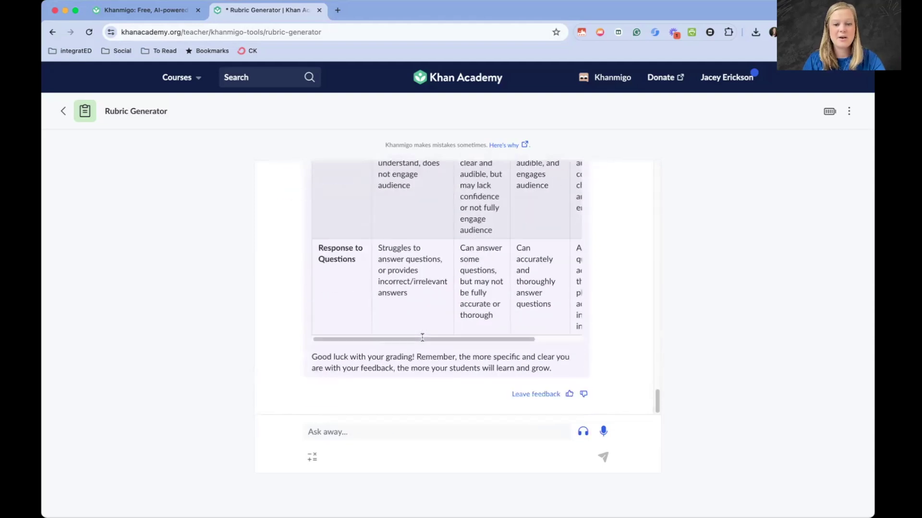
- Ask Khanmigo to add point values to the rubric and review its reply
{"action": "left_click", "coordinate": [372, 434]}
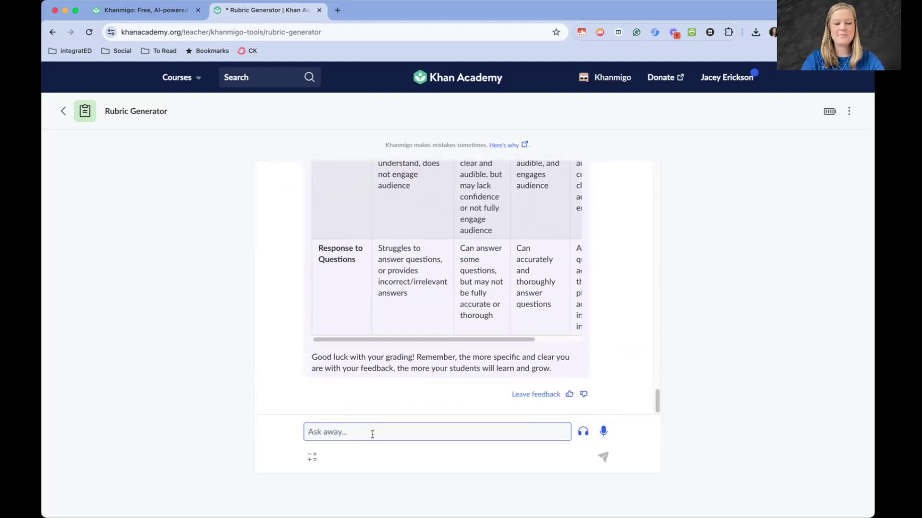
{"action": "type", "text": "can you add point values to this rubric?"}
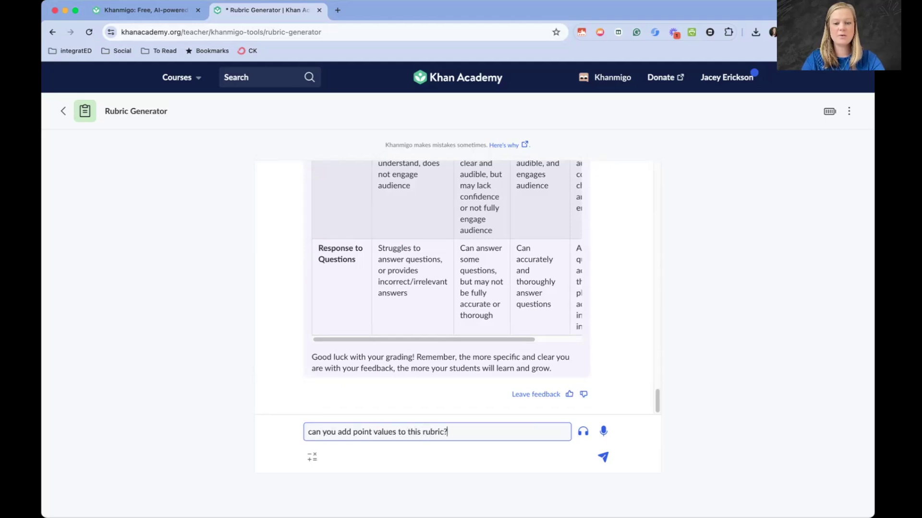
{"action": "key", "text": "Return"}
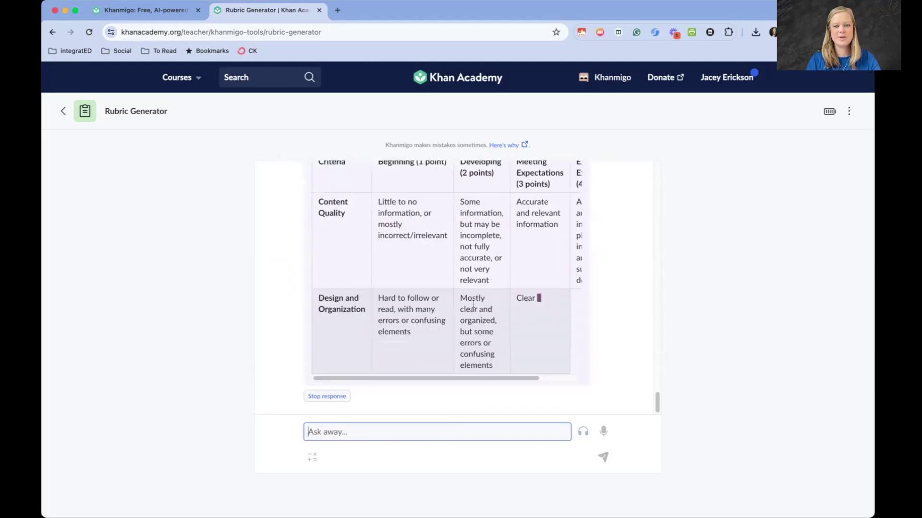
{"action": "scroll", "coordinate": [627, 344], "scroll_direction": "up", "scroll_amount": 10}
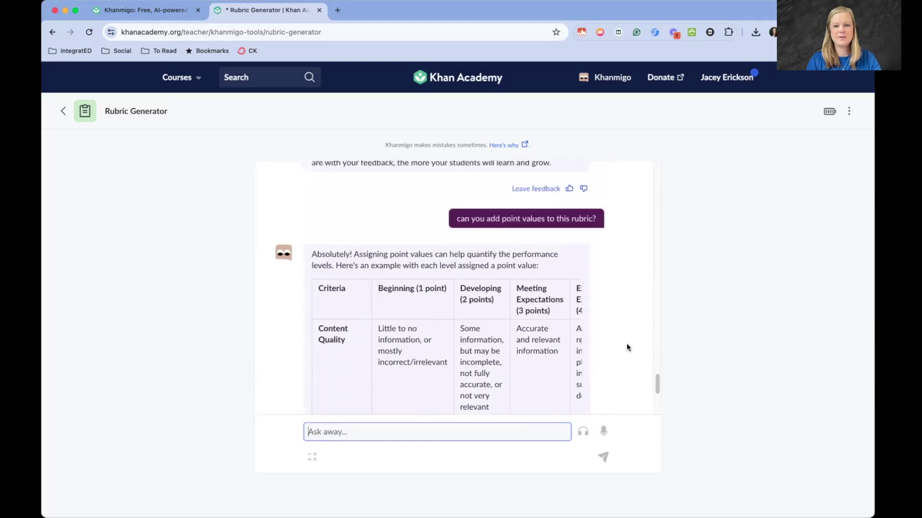
{"action": "scroll", "coordinate": [492, 264], "scroll_direction": "up", "scroll_amount": 10}
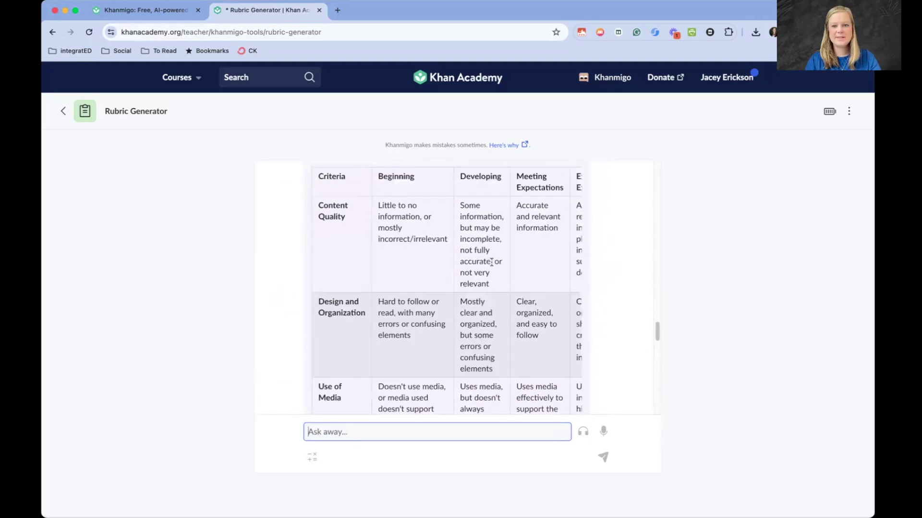
{"action": "left_click", "coordinate": [477, 353]}
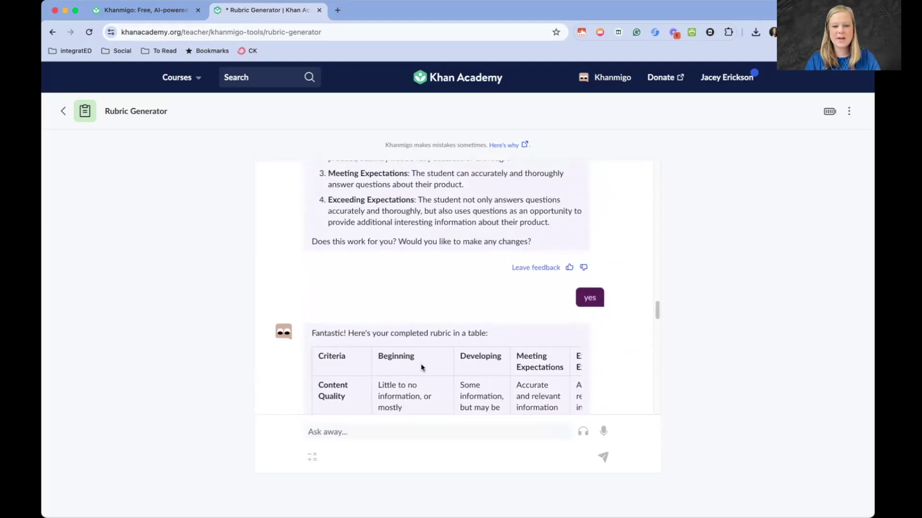
{"action": "scroll", "coordinate": [421, 364], "scroll_direction": "down", "scroll_amount": 3}
{"action": "scroll", "coordinate": [420, 364], "scroll_direction": "down", "scroll_amount": 15}
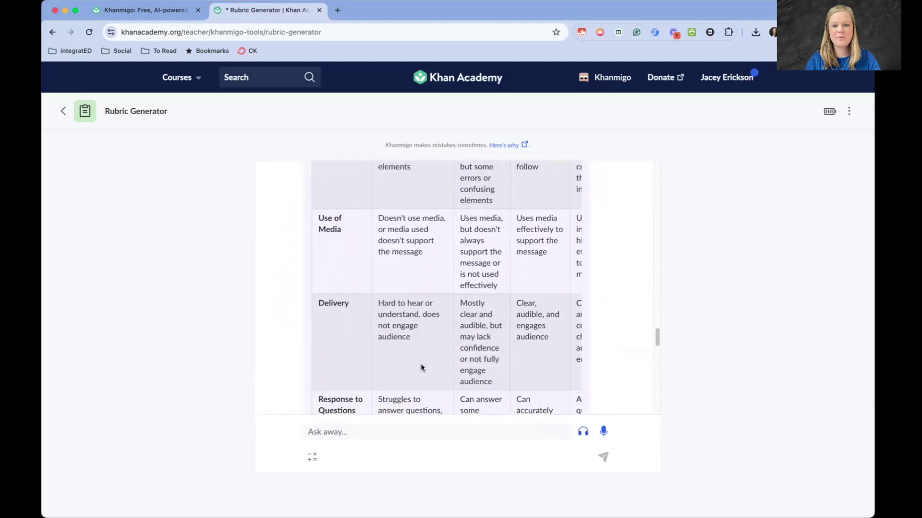
{"action": "scroll", "coordinate": [420, 364], "scroll_direction": "down", "scroll_amount": 2}
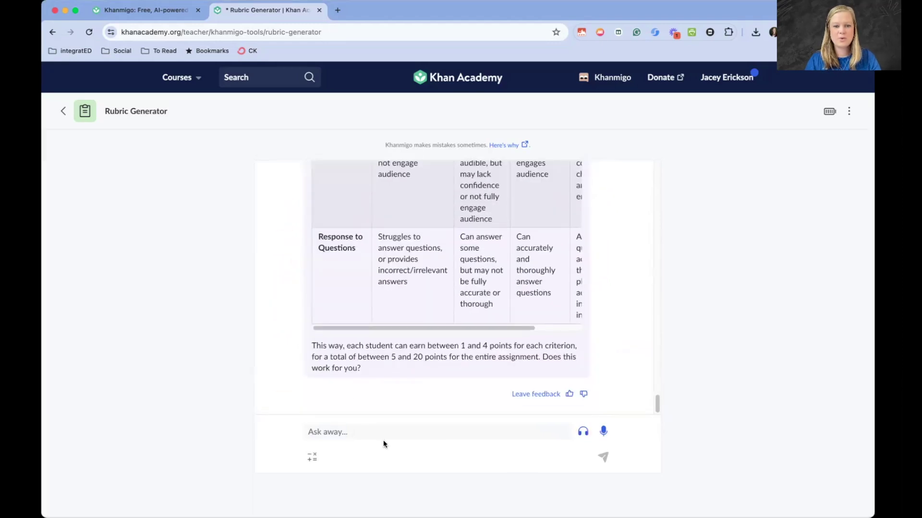
- Check the 1–4 point table (5–20 total) and reply 'yes' to accept it
{"action": "left_click", "coordinate": [359, 433]}
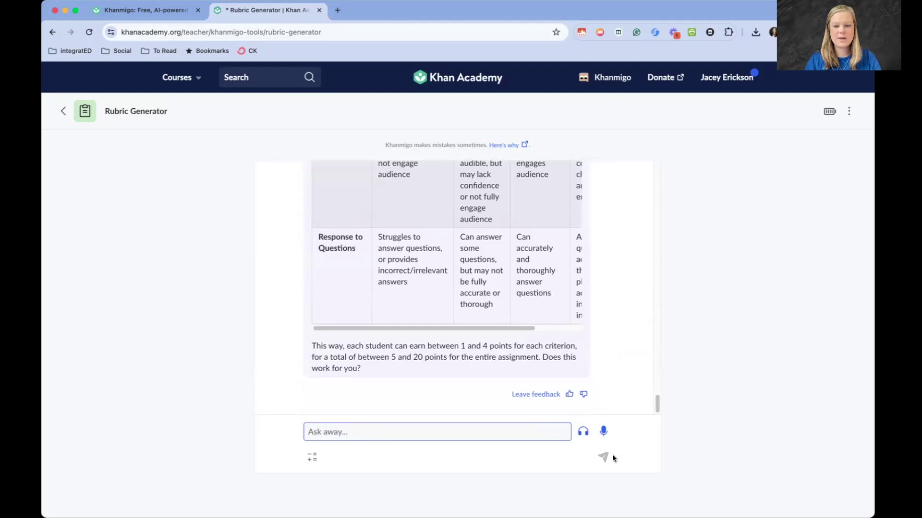
{"action": "scroll", "coordinate": [487, 305], "scroll_direction": "right", "scroll_amount": 2}
{"action": "scroll", "coordinate": [488, 304], "scroll_direction": "up", "scroll_amount": 10}
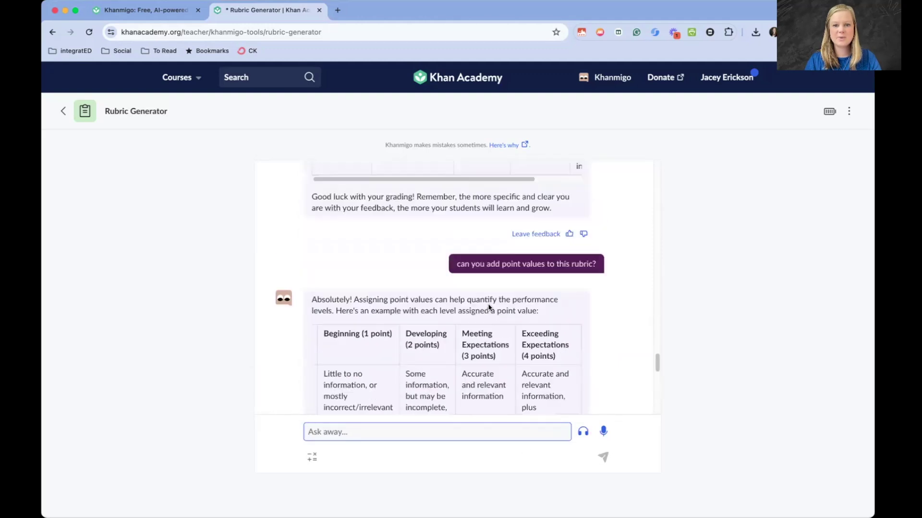
{"action": "scroll", "coordinate": [487, 303], "scroll_direction": "down", "scroll_amount": 1}
{"action": "scroll", "coordinate": [489, 307], "scroll_direction": "down", "scroll_amount": 1}
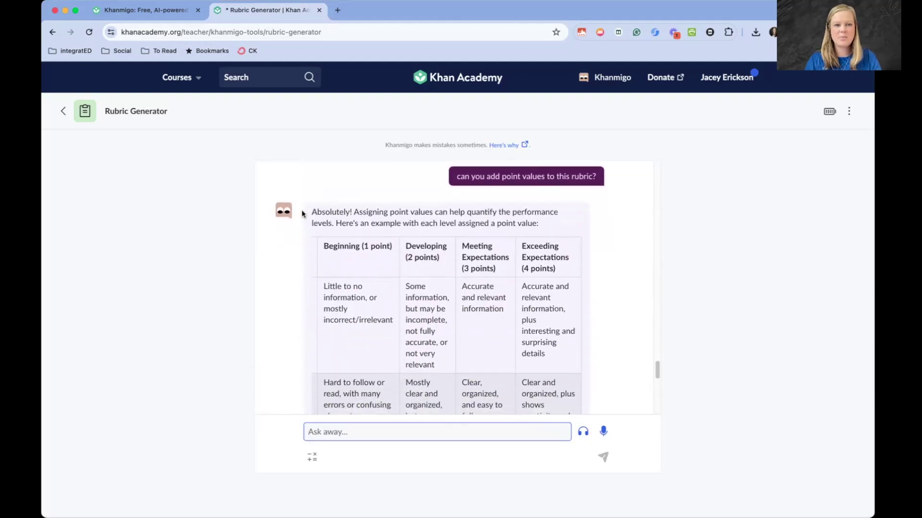
{"action": "left_click_drag", "start_coordinate": [310, 211], "coordinate": [561, 396]}
{"action": "left_click", "coordinate": [367, 431]}
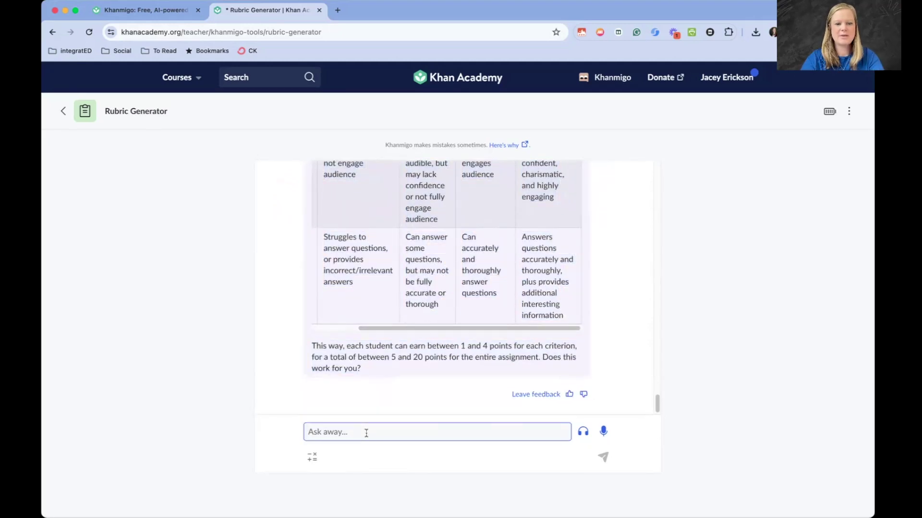
{"action": "type", "text": "yes"}
{"action": "key", "text": "Return"}
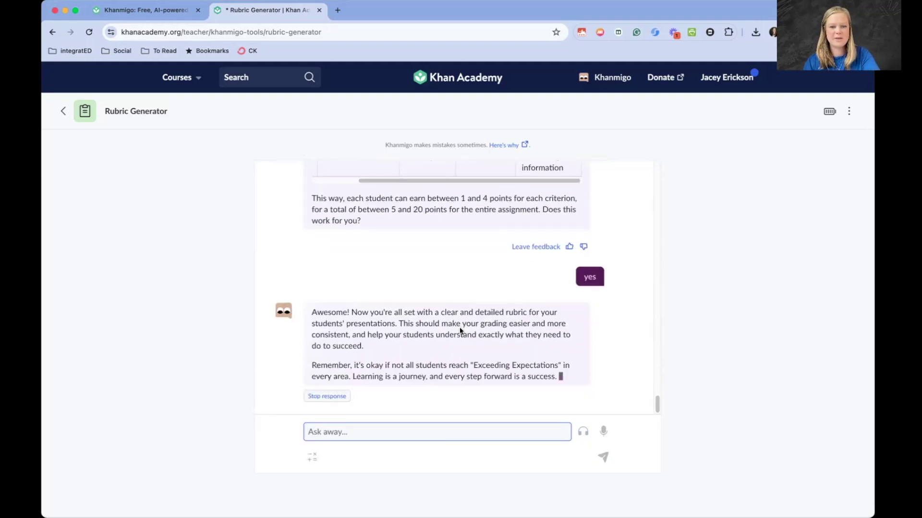
- Select Khanmigo's point-value reply from 'Absolutely!' through the end of the rubric table
{"action": "left_click", "coordinate": [848, 113]}
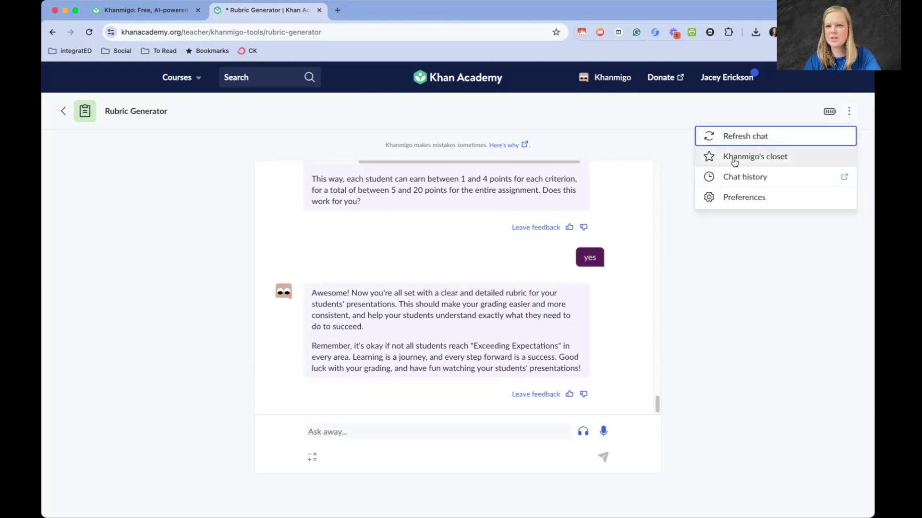
{"action": "left_click", "coordinate": [737, 270]}
{"action": "scroll", "coordinate": [500, 290], "scroll_direction": "up", "scroll_amount": 10}
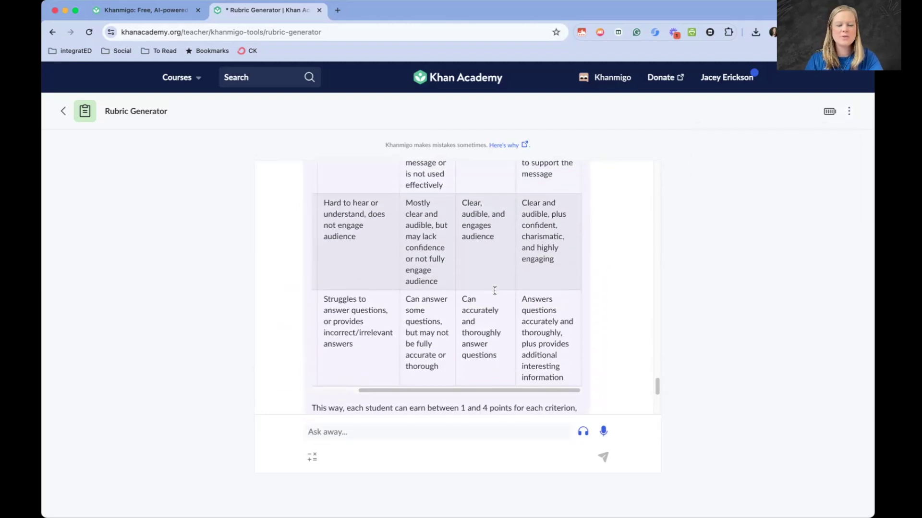
{"action": "scroll", "coordinate": [494, 290], "scroll_direction": "up", "scroll_amount": 5}
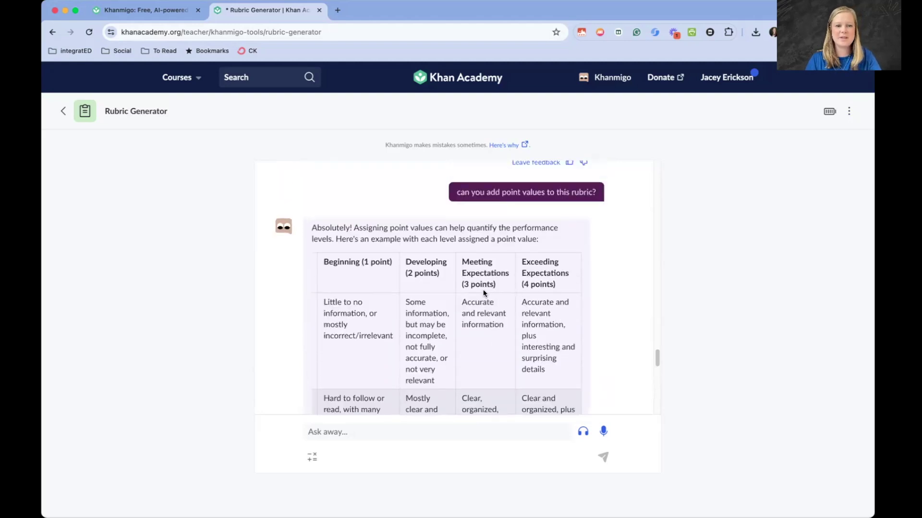
{"action": "left_click_drag", "start_coordinate": [311, 229], "coordinate": [590, 325]}
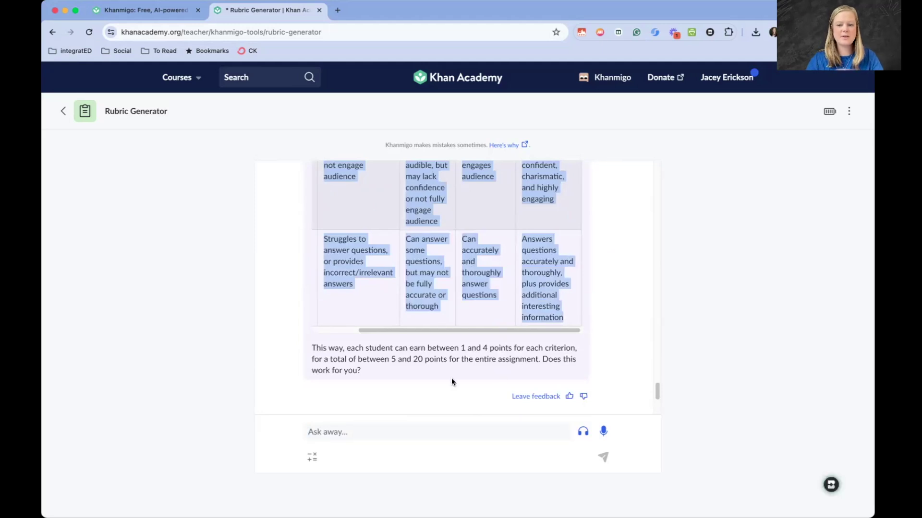
{"action": "scroll", "coordinate": [452, 378], "scroll_direction": "up", "scroll_amount": 10}
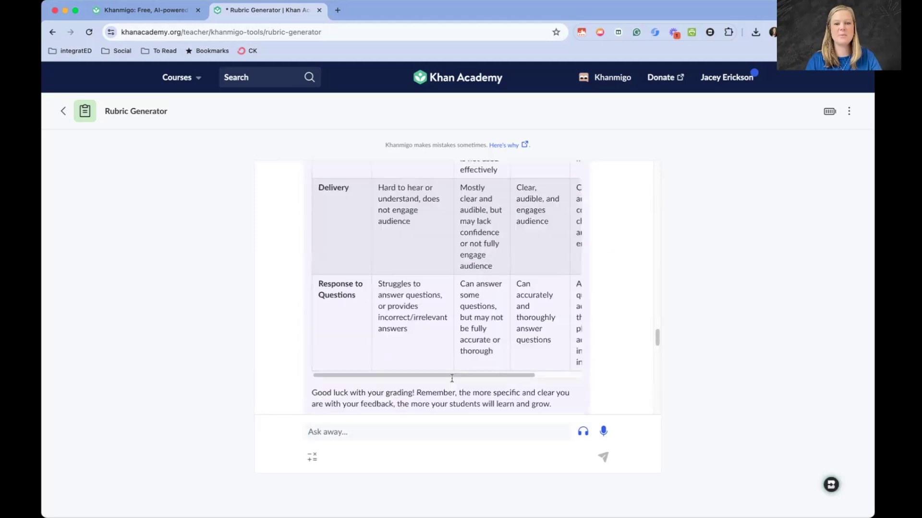
{"action": "scroll", "coordinate": [451, 378], "scroll_direction": "up", "scroll_amount": 20}
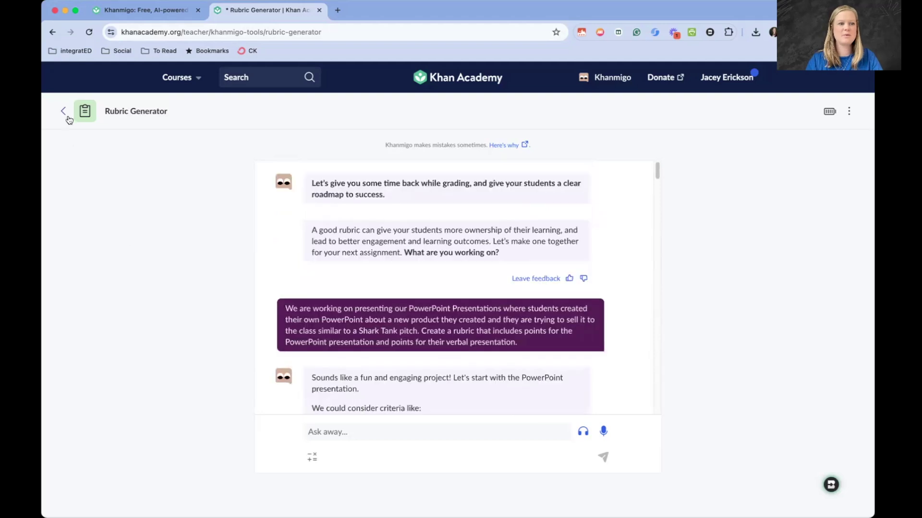
- Go back to the Khanmigo Tools page and browse the tool cards from Chunk Text to Text Rewriter
{"action": "left_click", "coordinate": [64, 111]}
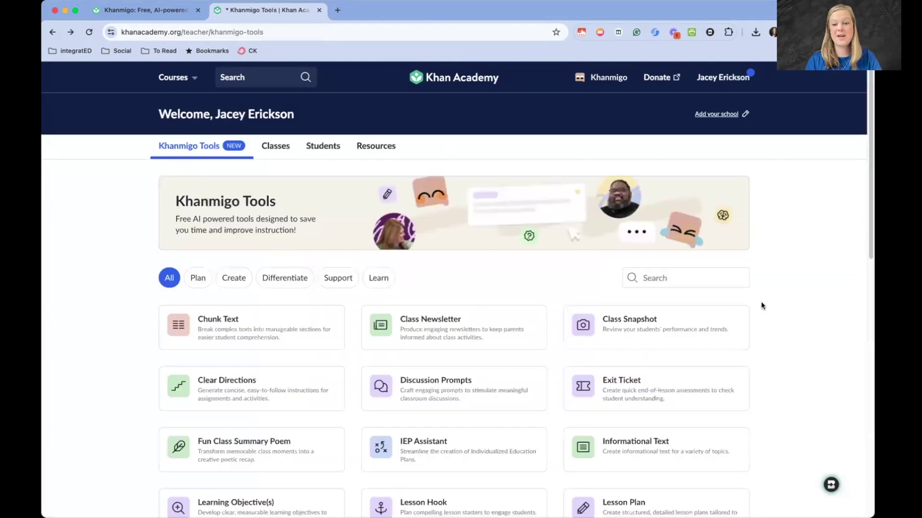
{"action": "scroll", "coordinate": [837, 271], "scroll_direction": "down", "scroll_amount": 10}
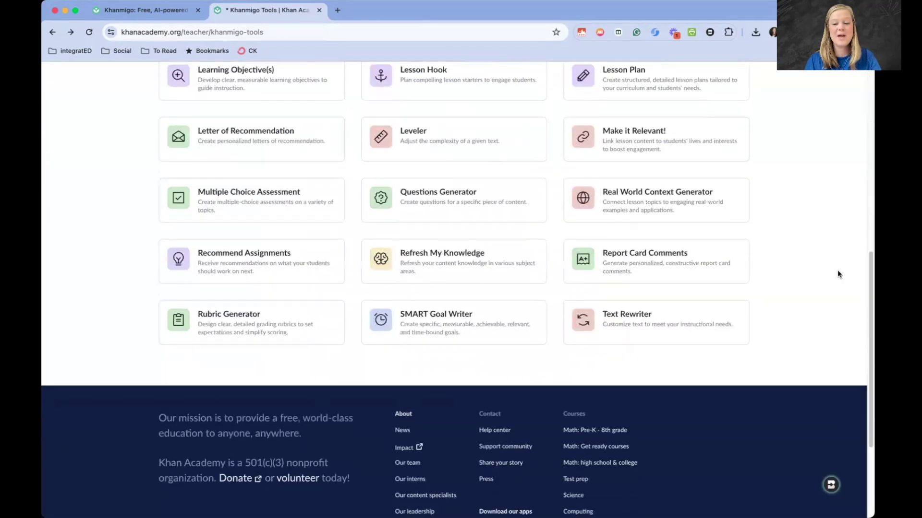
{"action": "scroll", "coordinate": [838, 275], "scroll_direction": "up", "scroll_amount": 10}
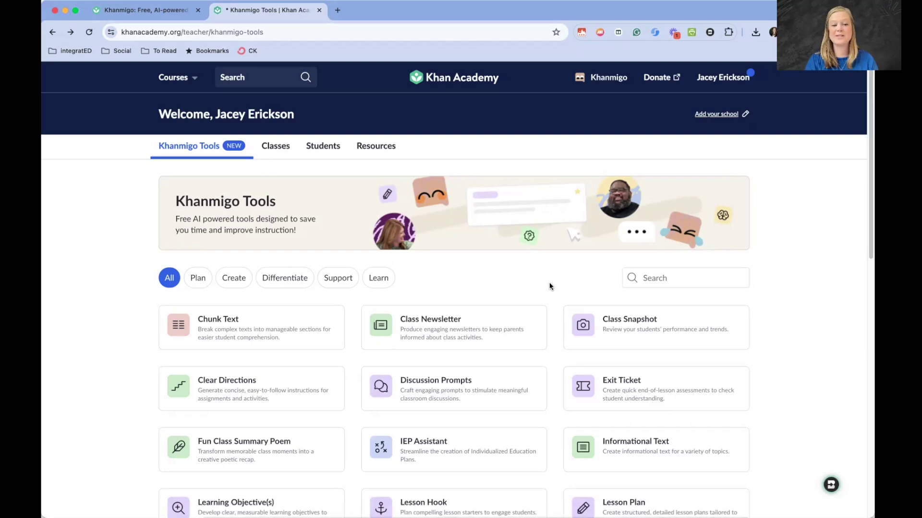
{"action": "scroll", "coordinate": [550, 287], "scroll_direction": "down", "scroll_amount": 5}
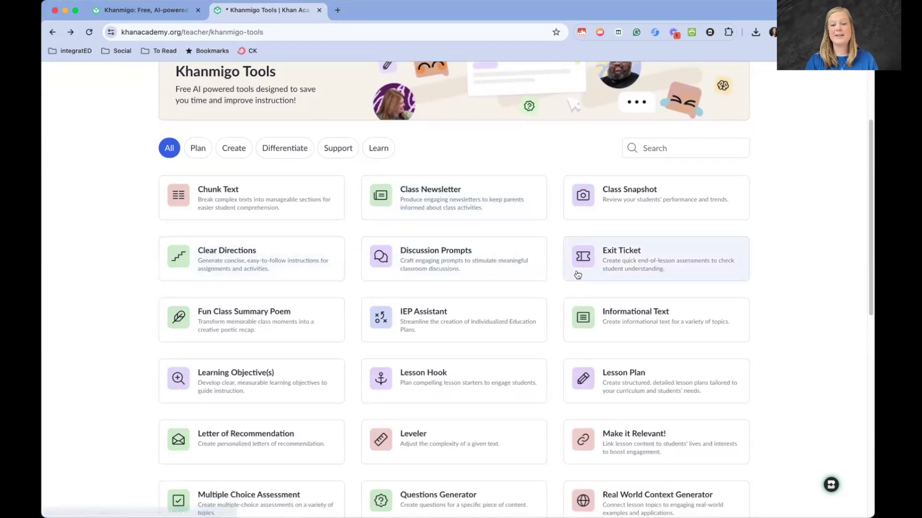
{"action": "scroll", "coordinate": [553, 296], "scroll_direction": "down", "scroll_amount": 6}
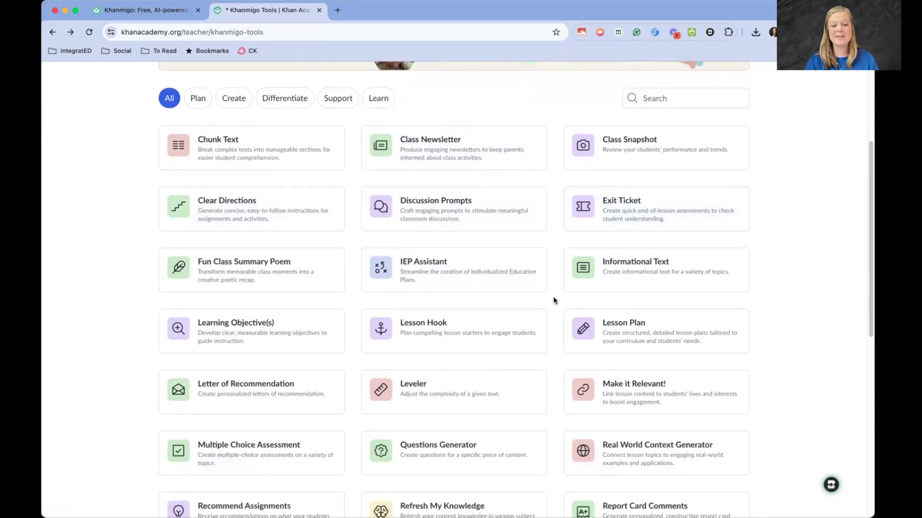
{"action": "scroll", "coordinate": [553, 301], "scroll_direction": "down", "scroll_amount": 2}
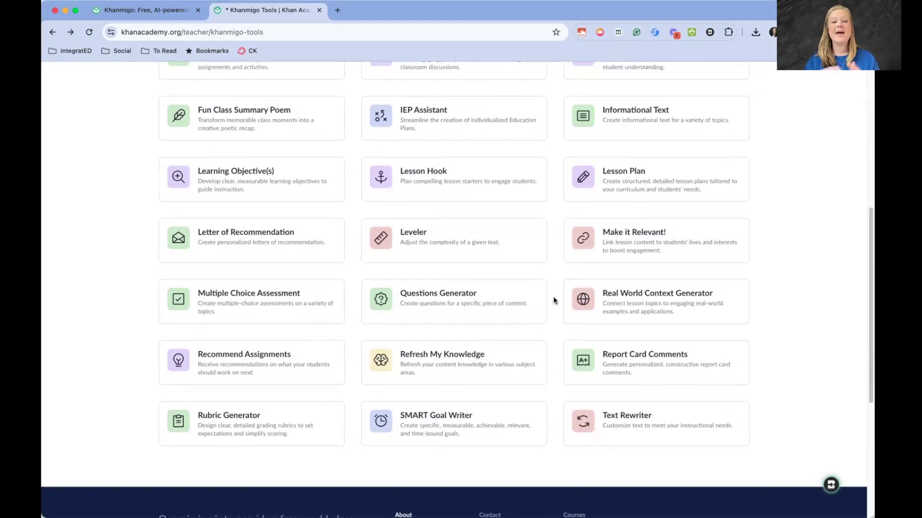
{"action": "scroll", "coordinate": [553, 324], "scroll_direction": "down", "scroll_amount": 3}
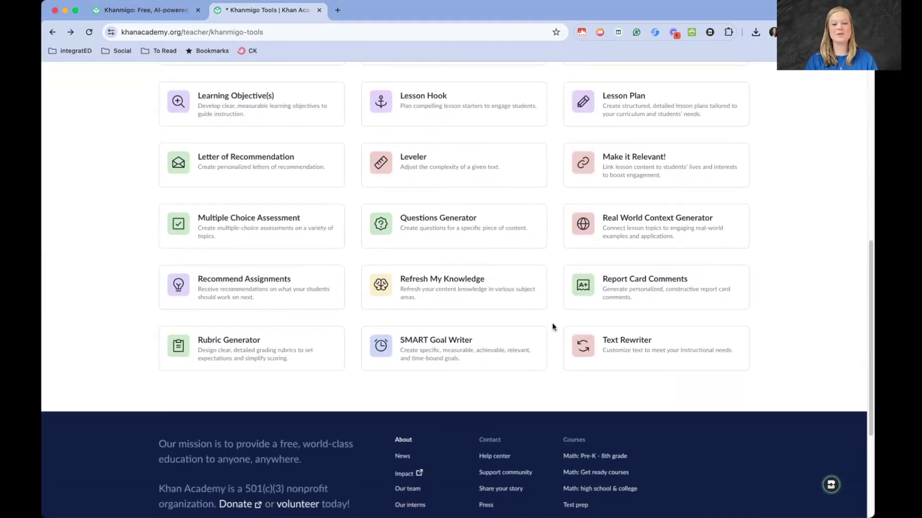
{"action": "scroll", "coordinate": [552, 324], "scroll_direction": "up", "scroll_amount": 7}
{"action": "scroll", "coordinate": [552, 322], "scroll_direction": "up", "scroll_amount": 8}
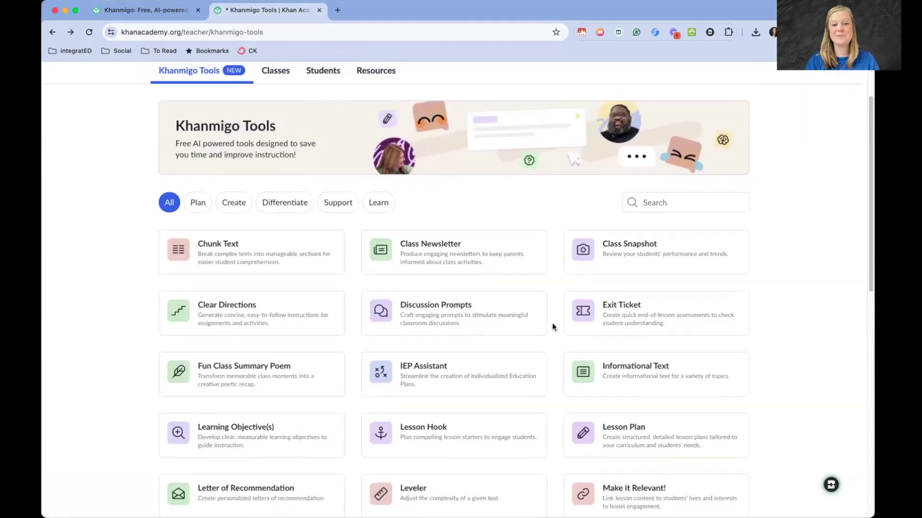